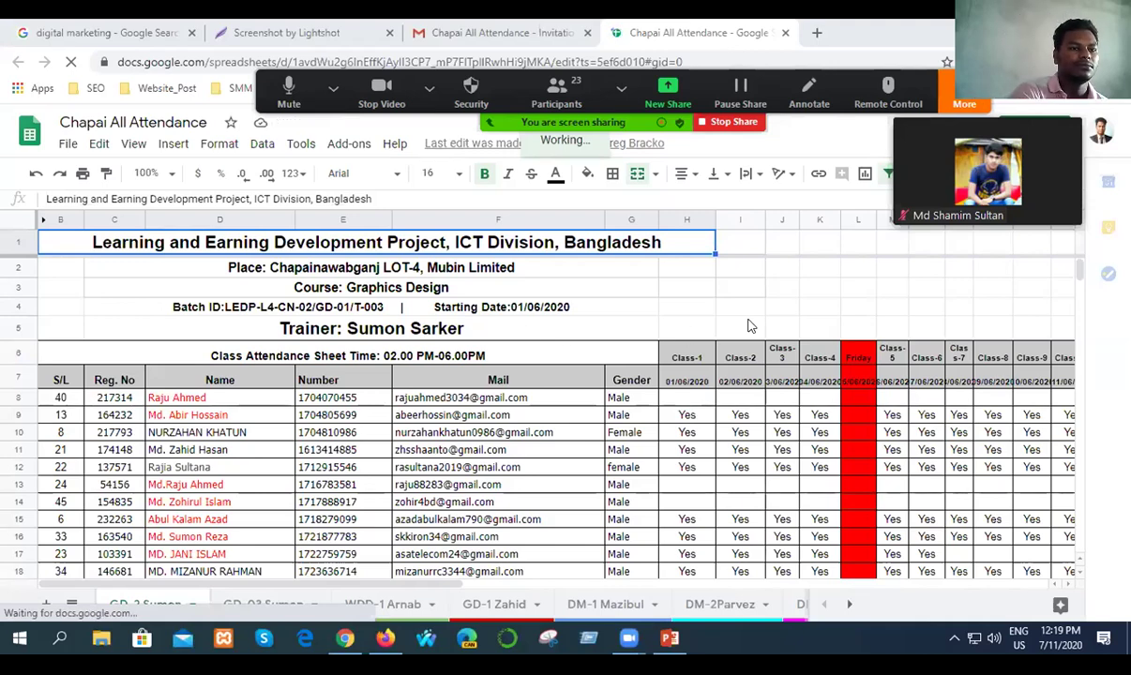
Switch to the DM-2Parvez sheet and mark Yes in H8 and H9.
{"action": "scroll", "coordinate": [748, 328], "scroll_direction": "down", "scroll_amount": 3}
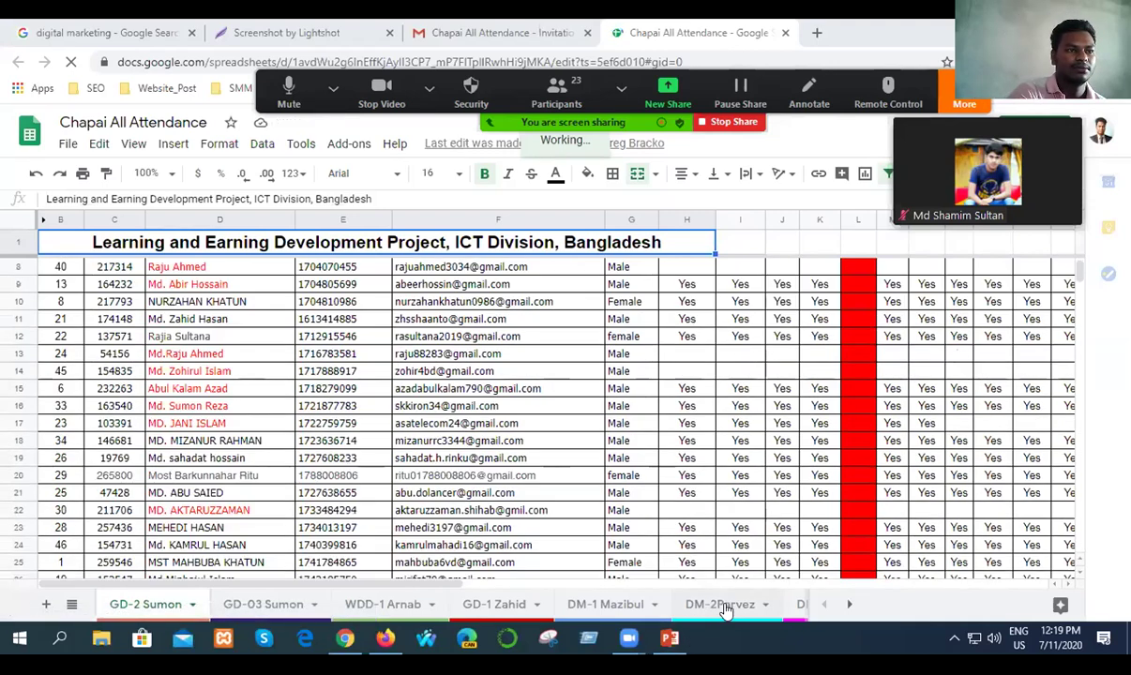
{"action": "left_click", "coordinate": [720, 605]}
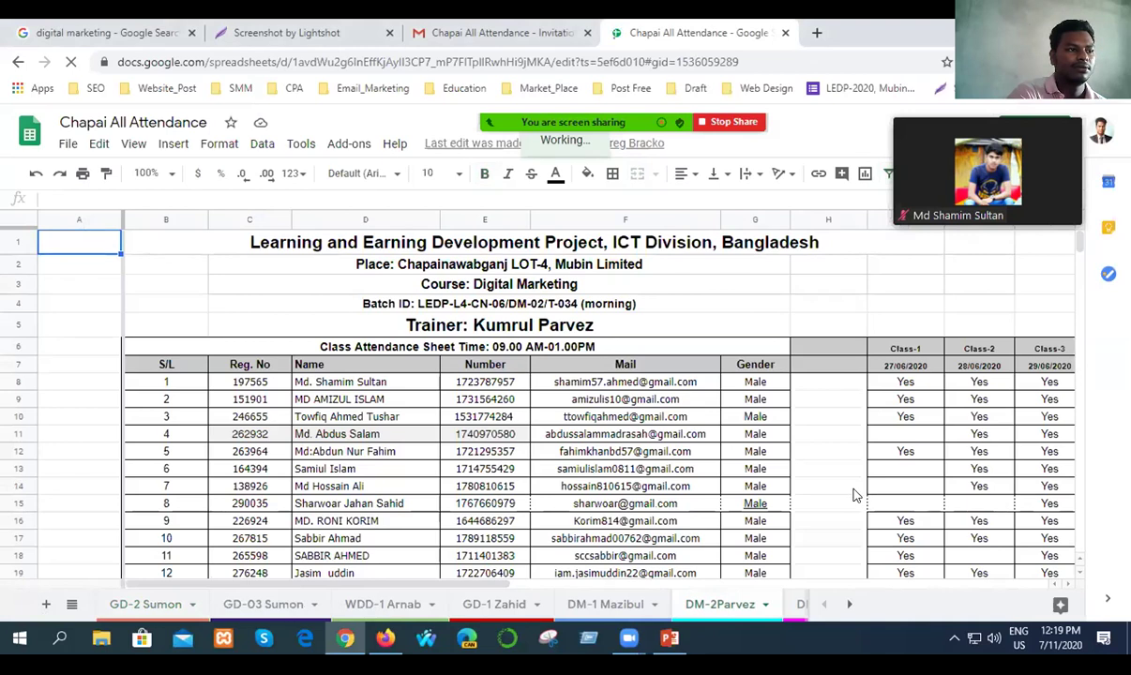
{"action": "scroll", "coordinate": [853, 495], "scroll_direction": "down", "scroll_amount": 2}
{"action": "left_click", "coordinate": [818, 277]}
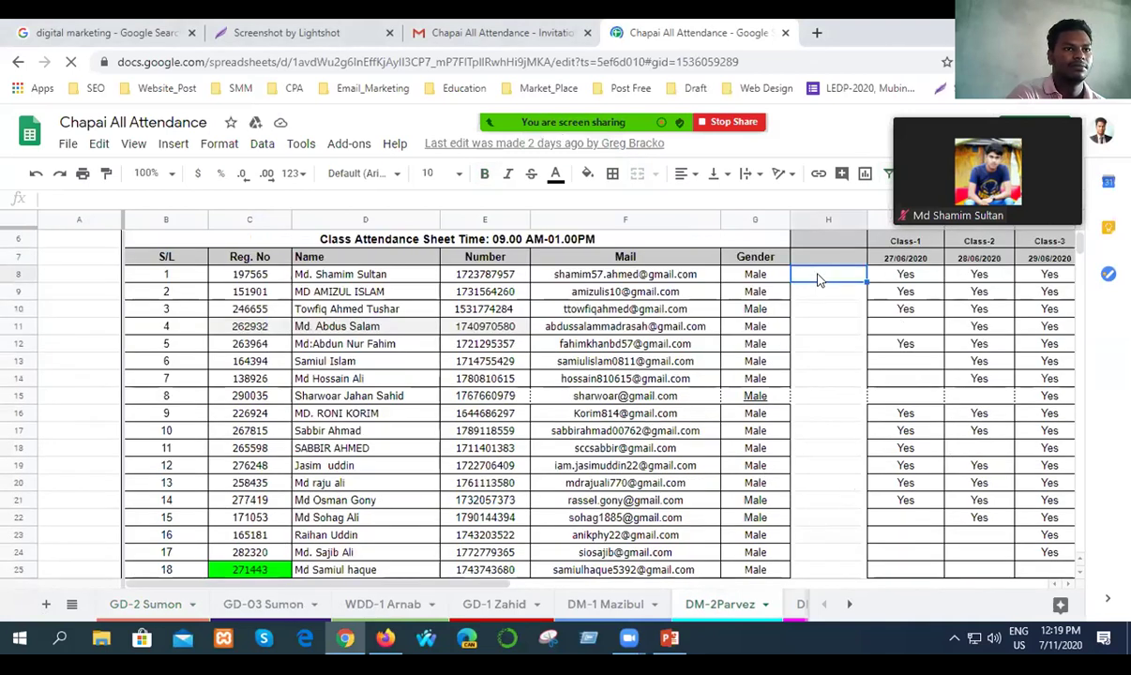
{"action": "double_click", "coordinate": [821, 278]}
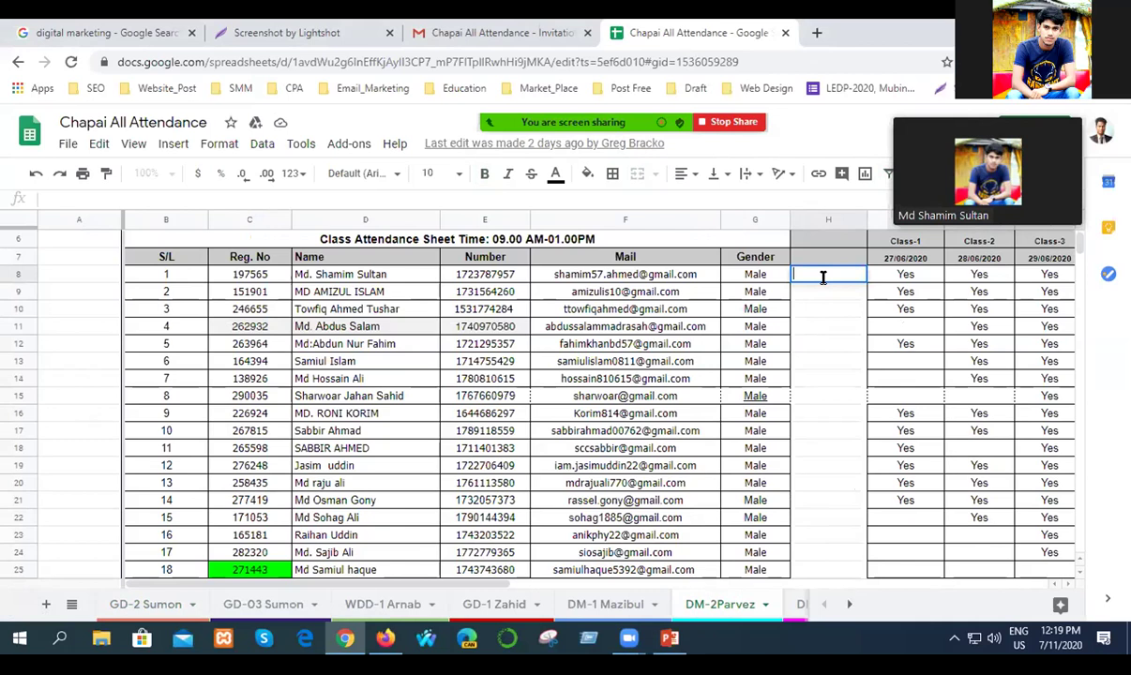
{"action": "type", "text": "Yes"}
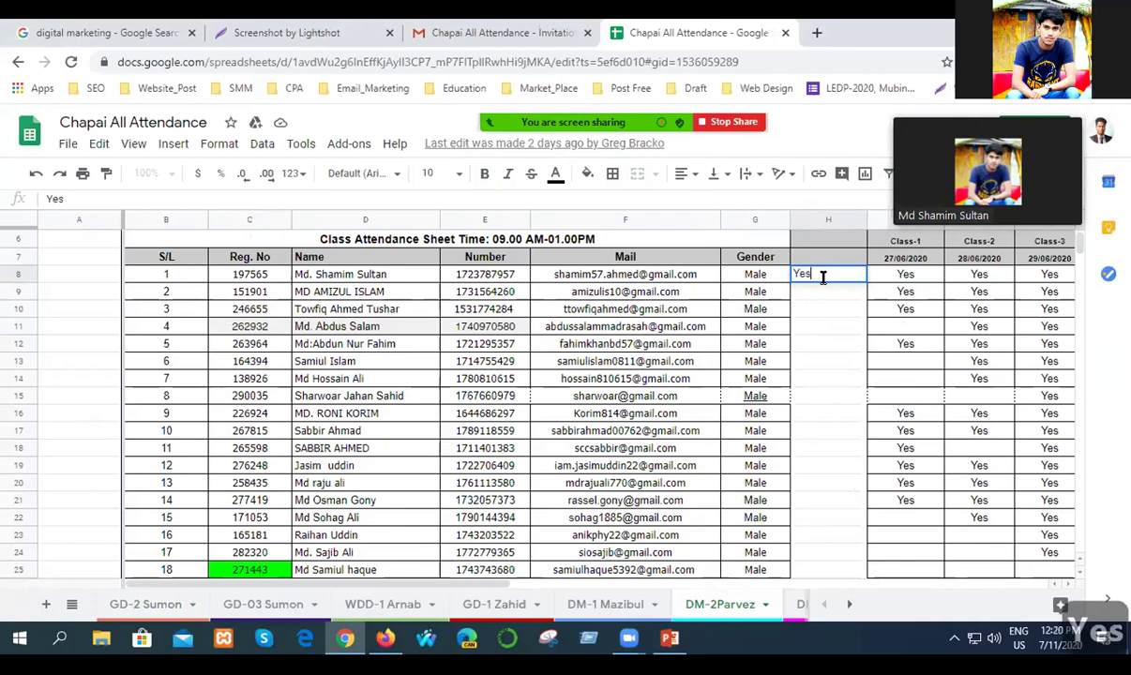
{"action": "left_click", "coordinate": [824, 293]}
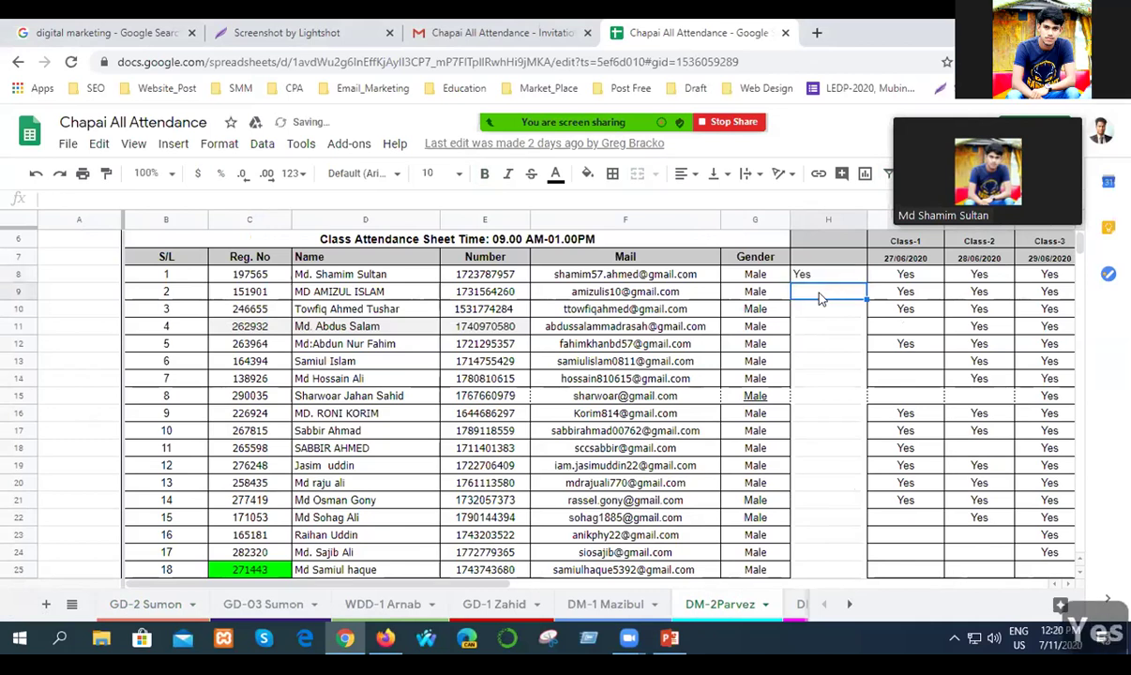
{"action": "type", "text": "Yes"}
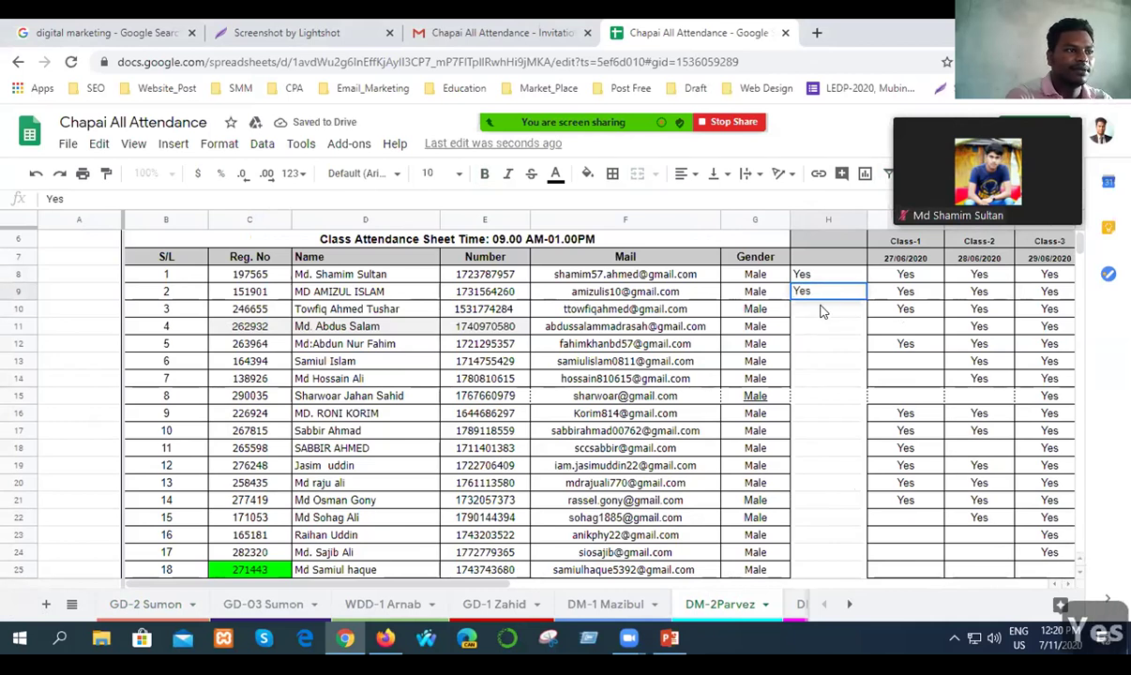
{"action": "left_click", "coordinate": [813, 307]}
Mark Yes in H10 and H12, leaving H11 blank.
{"action": "double_click", "coordinate": [812, 308]}
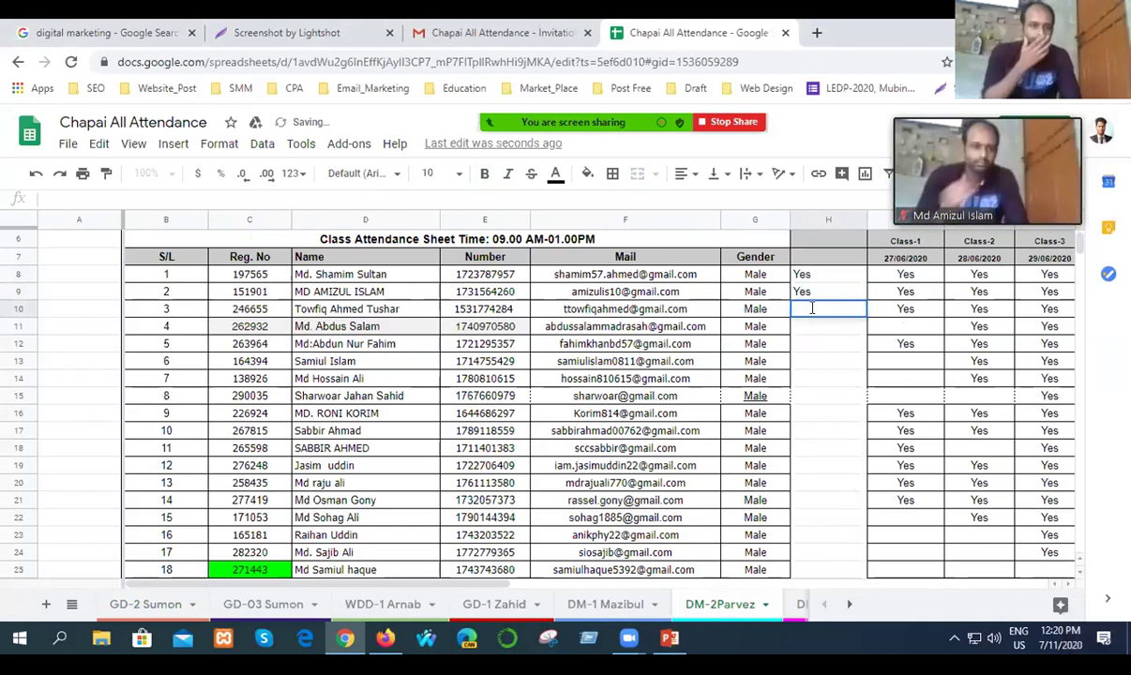
{"action": "type", "text": "Yes"}
{"action": "left_click", "coordinate": [810, 325]}
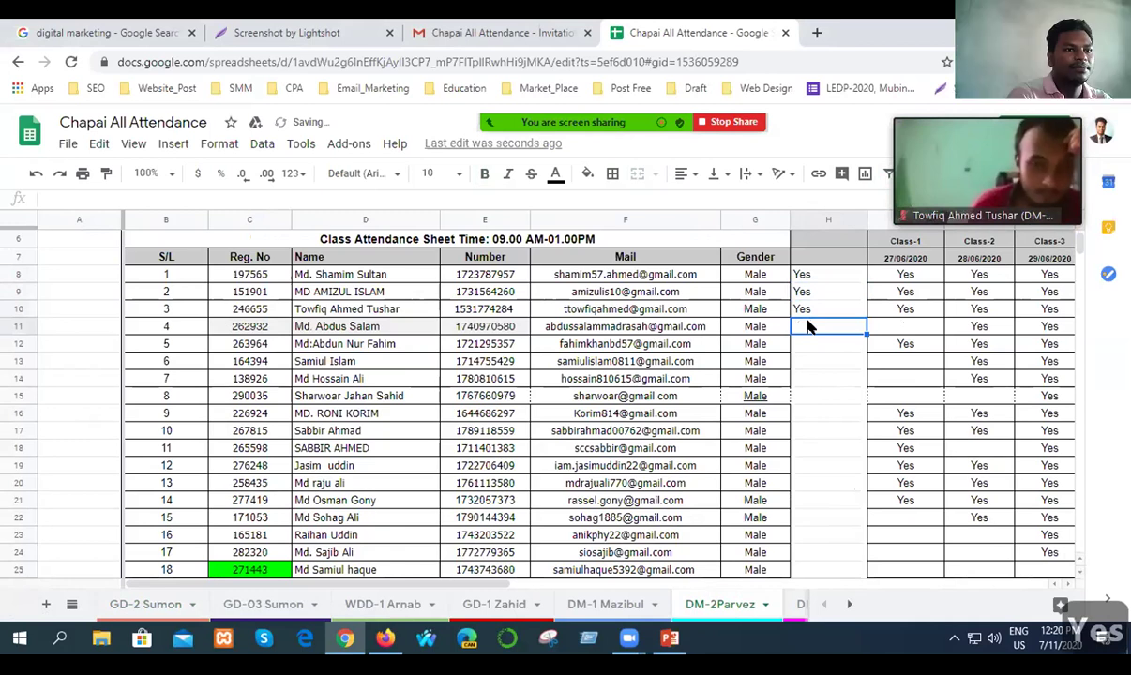
{"action": "double_click", "coordinate": [804, 325]}
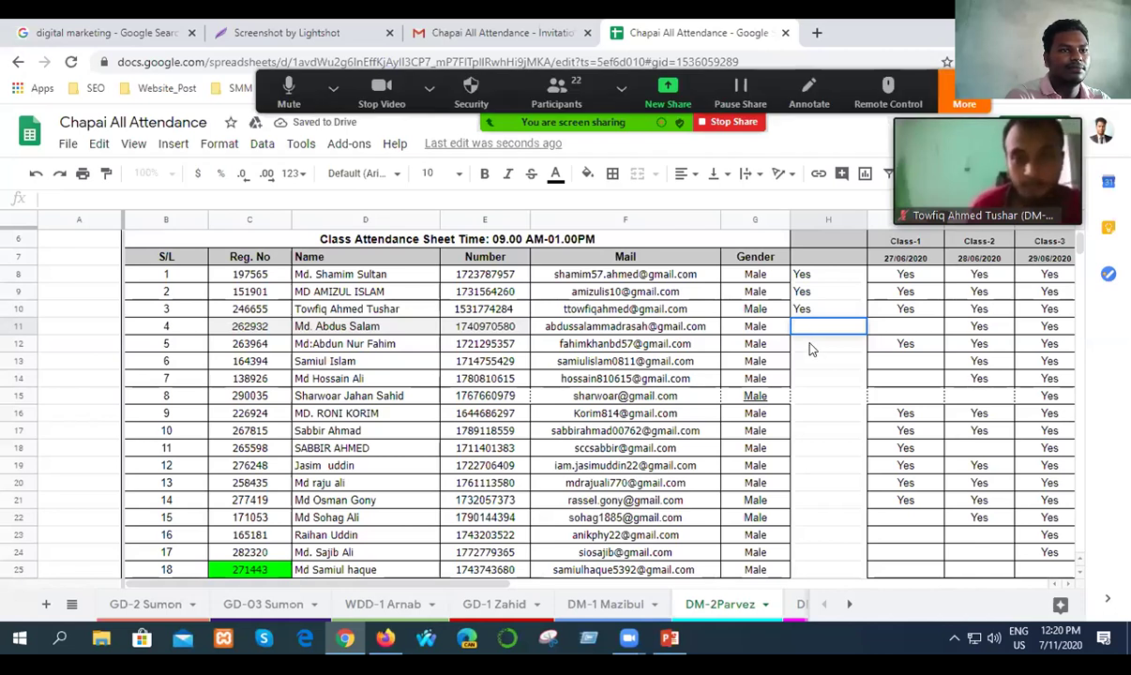
{"action": "left_click", "coordinate": [812, 349]}
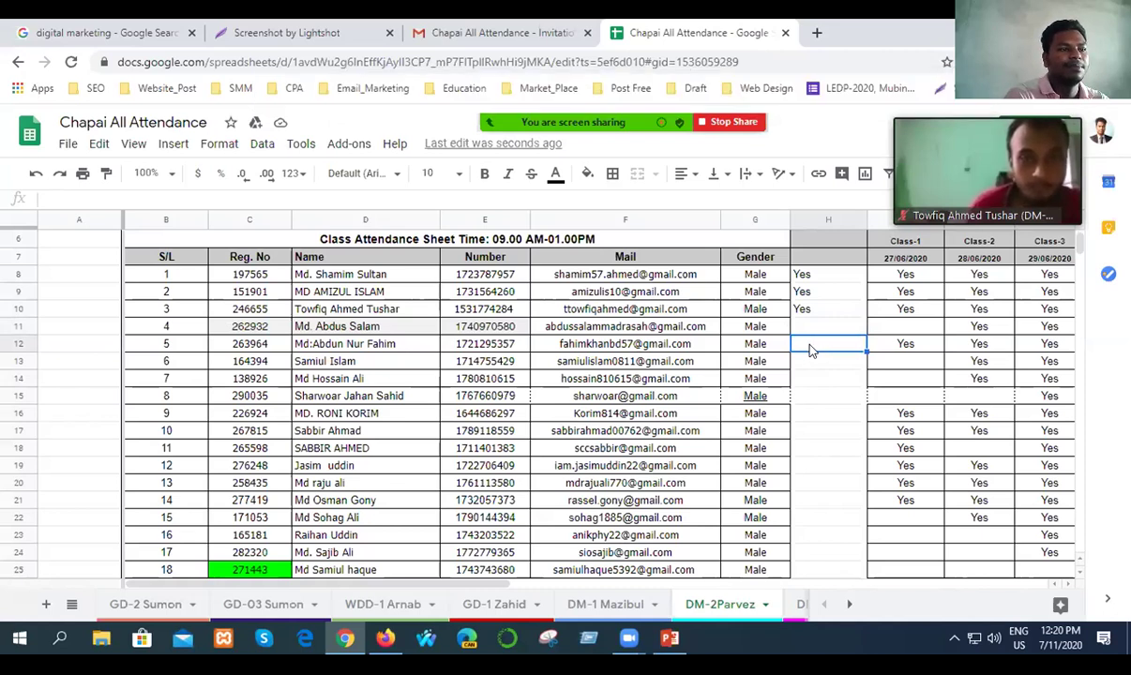
{"action": "double_click", "coordinate": [814, 339]}
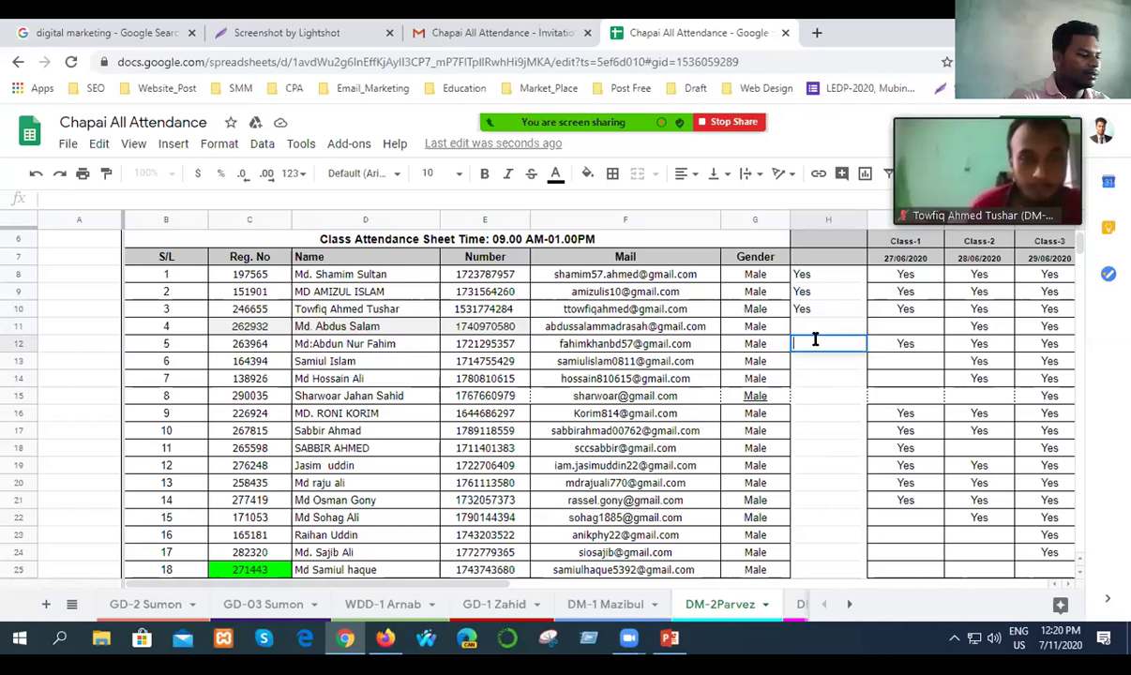
{"action": "type", "text": "Yes"}
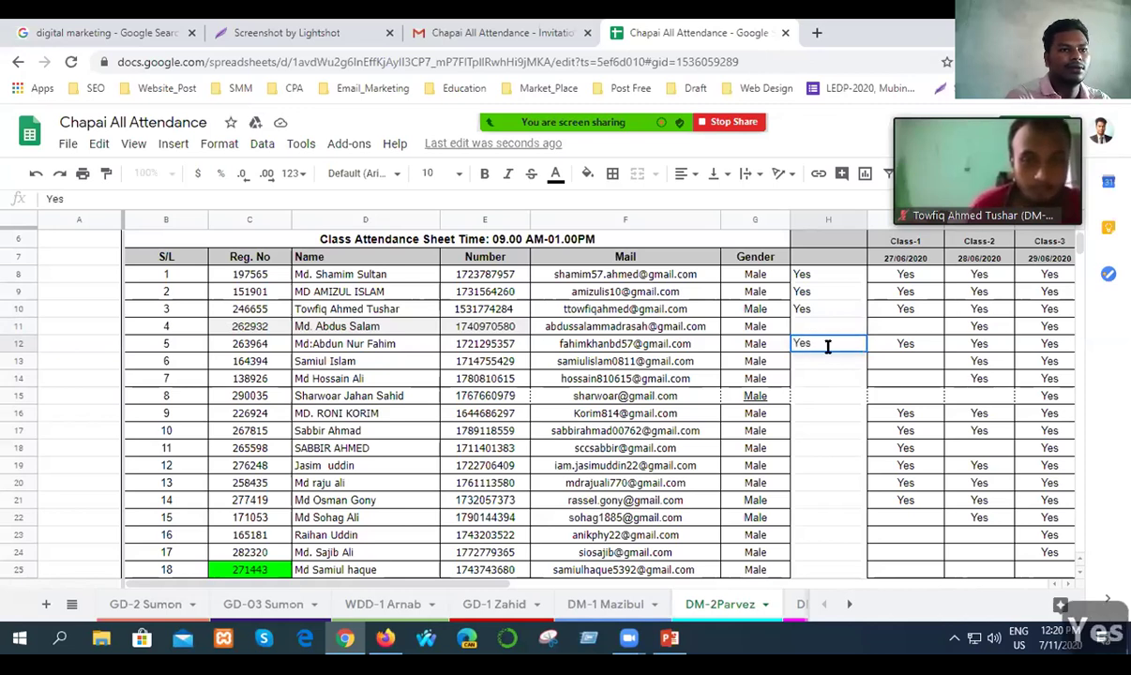
{"action": "key", "text": "Return"}
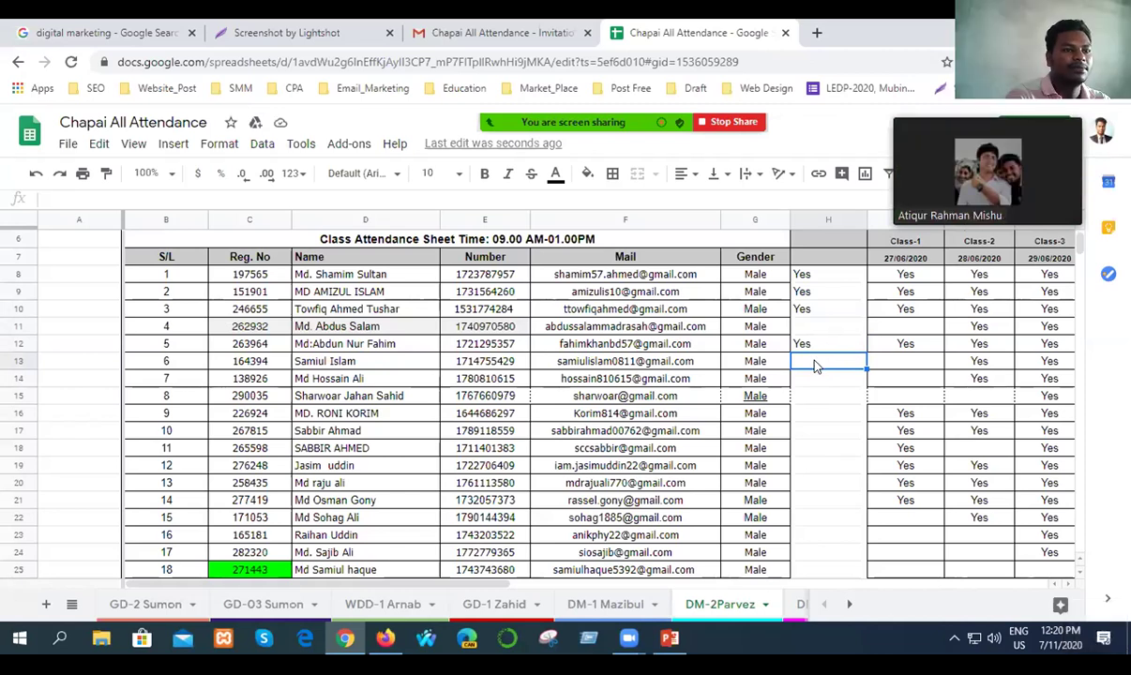
Mark Yes in H13, H14 and H15.
{"action": "double_click", "coordinate": [816, 362]}
{"action": "type", "text": "Yes"}
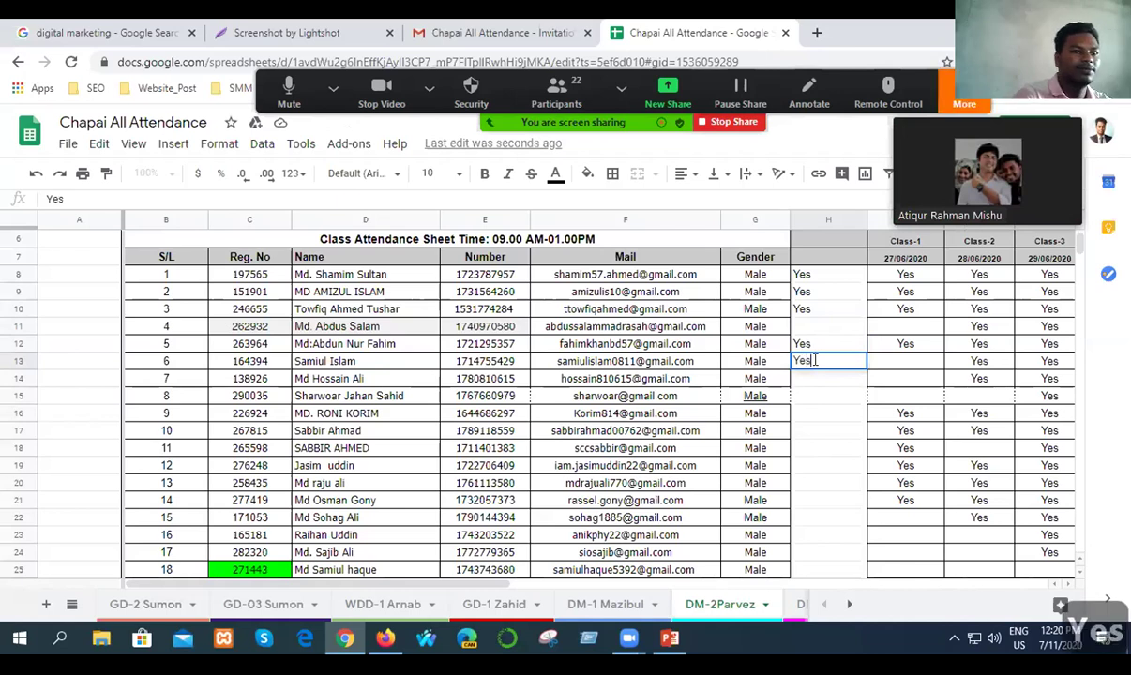
{"action": "key", "text": "Return"}
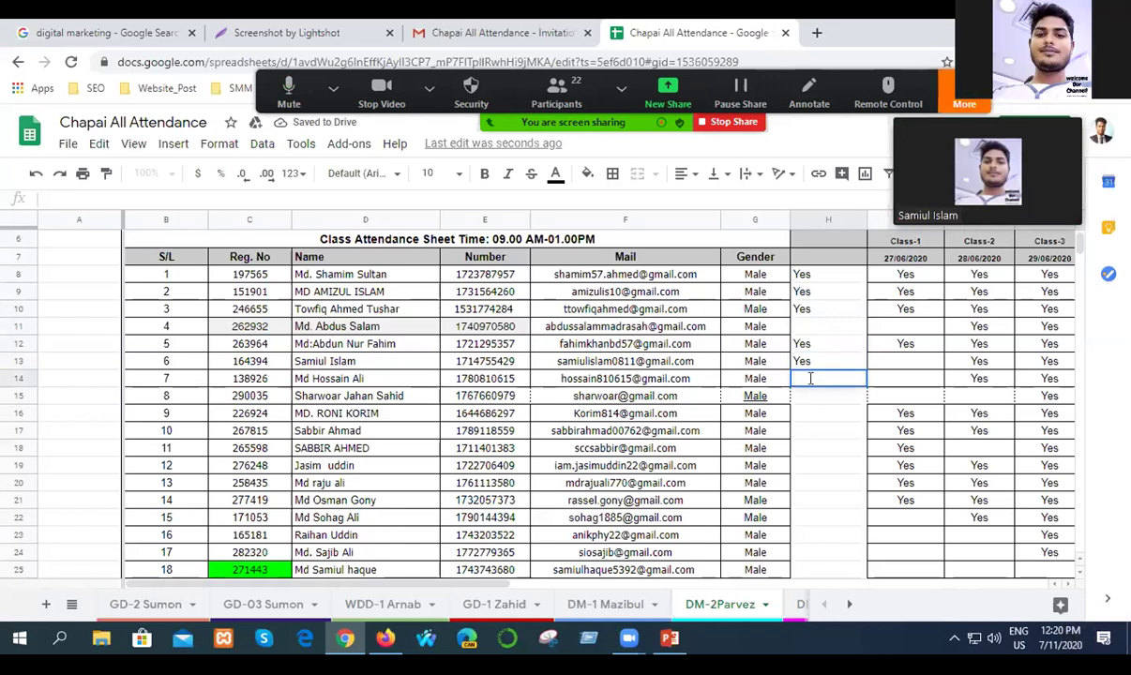
{"action": "type", "text": "Yes"}
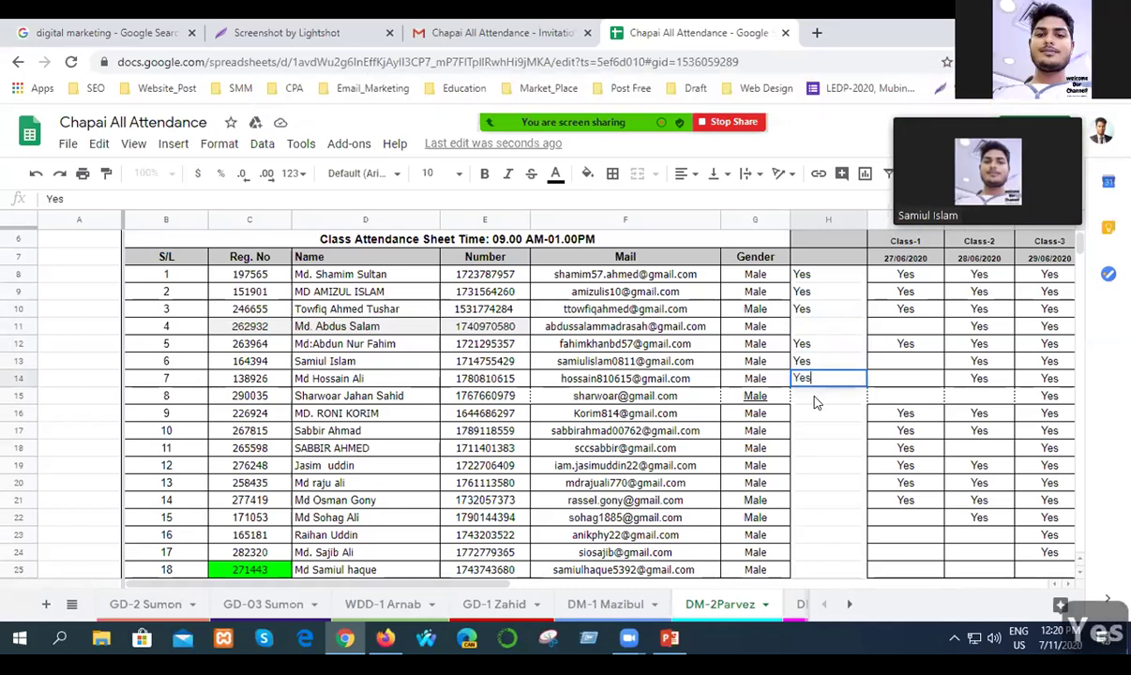
{"action": "double_click", "coordinate": [815, 397]}
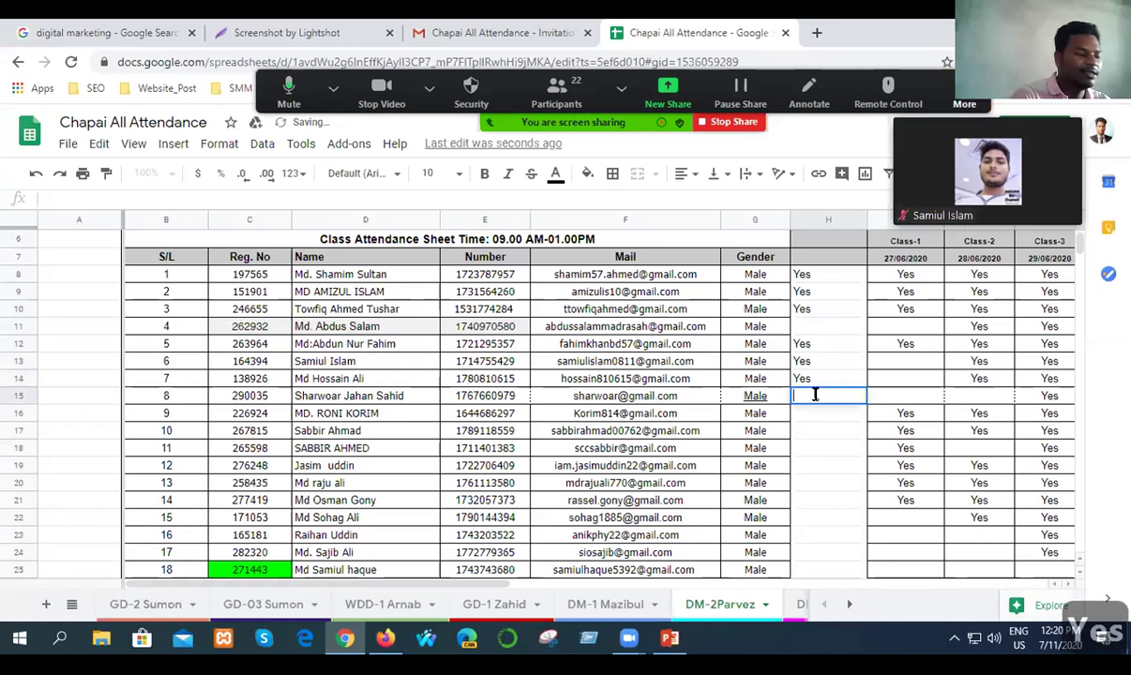
{"action": "type", "text": "Yes"}
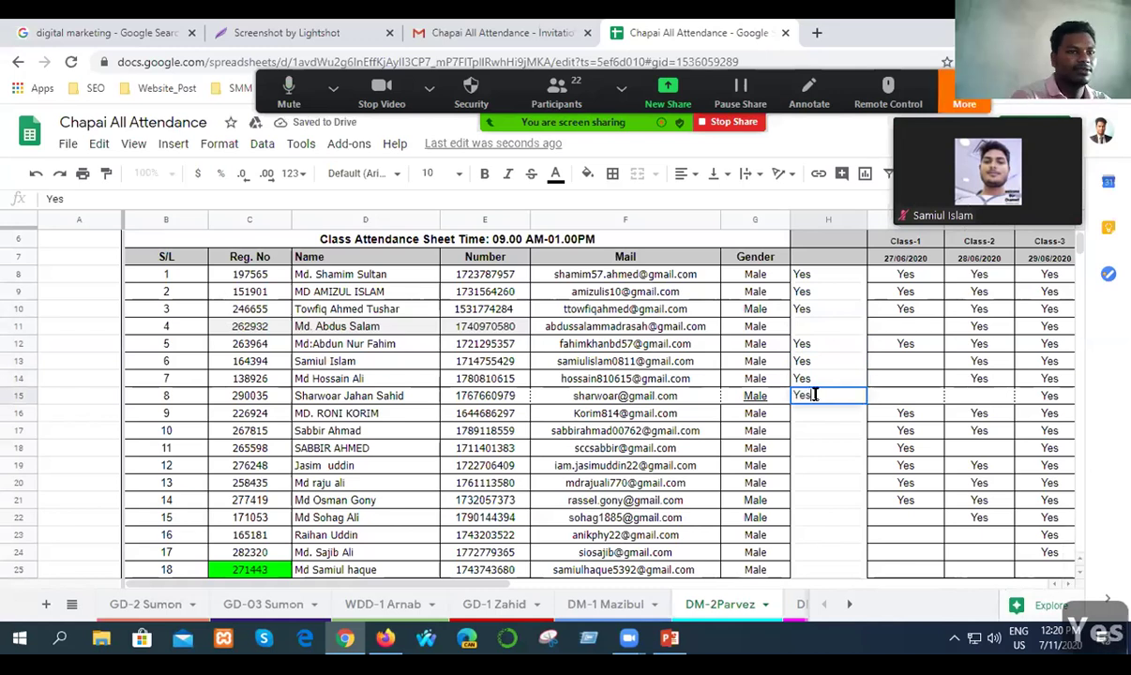
{"action": "left_click", "coordinate": [816, 415]}
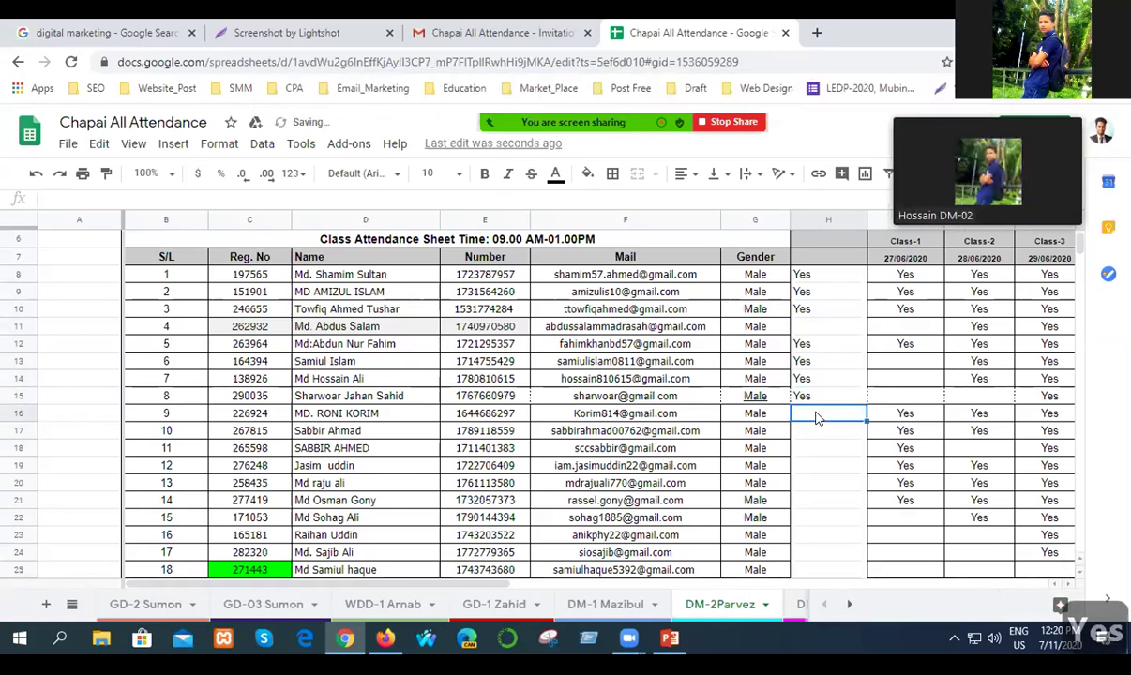
Mark Yes in H16 and H19, leaving H17 and H18 blank.
{"action": "double_click", "coordinate": [809, 412]}
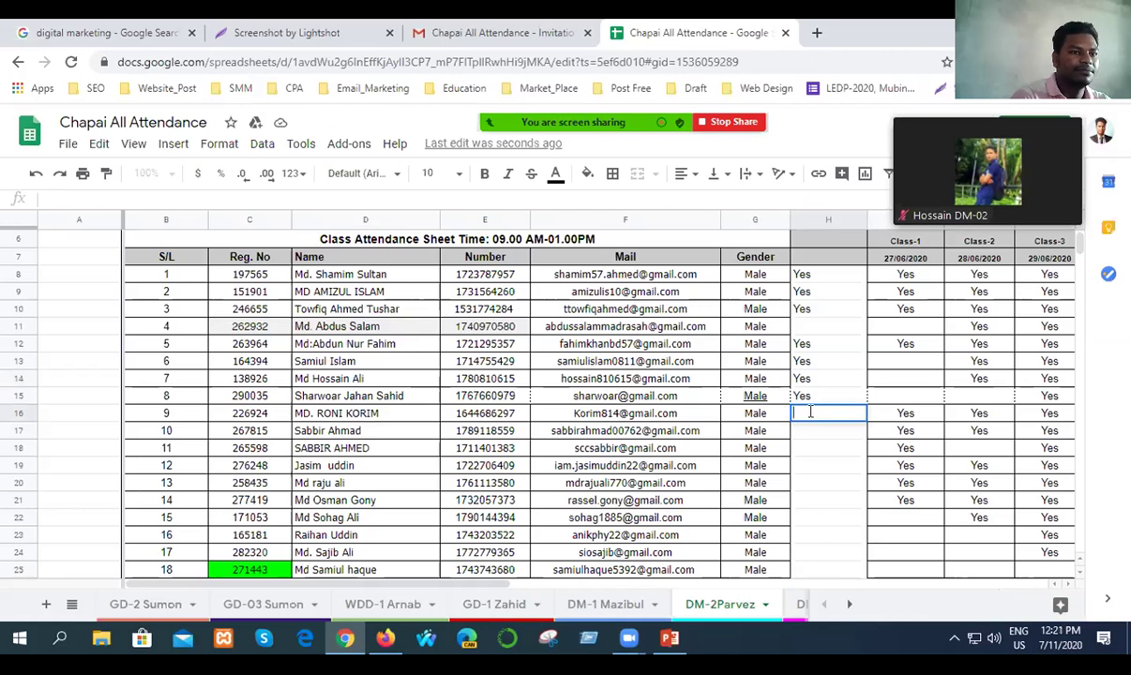
{"action": "double_click", "coordinate": [810, 413]}
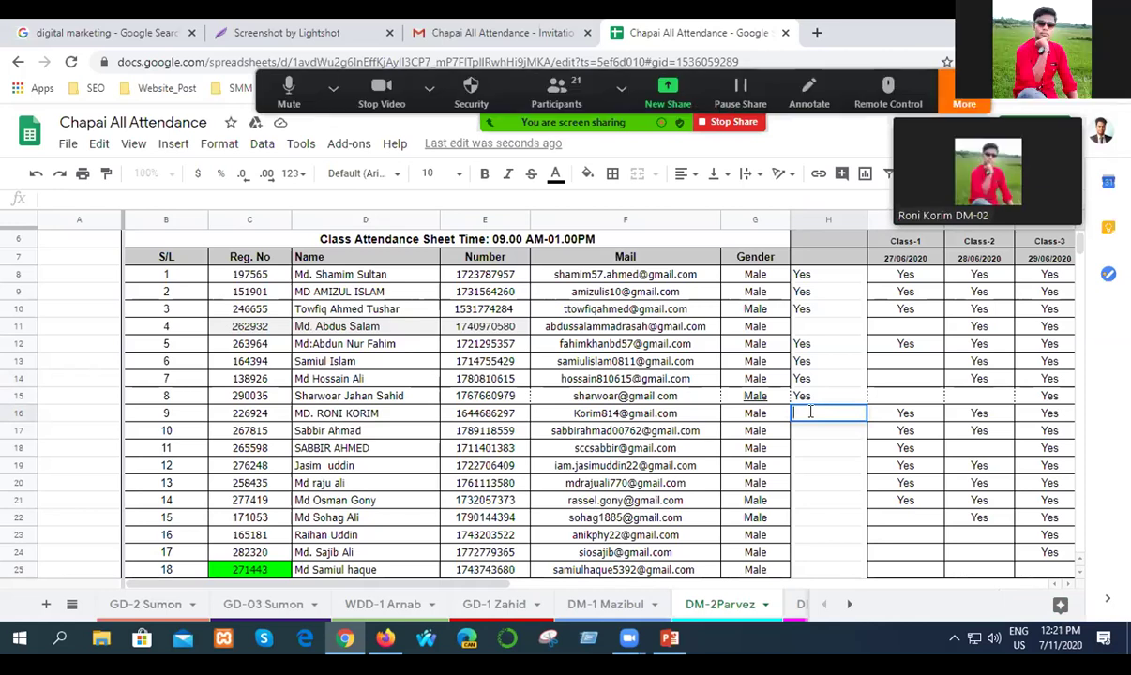
{"action": "type", "text": "Yes"}
{"action": "left_click", "coordinate": [824, 433]}
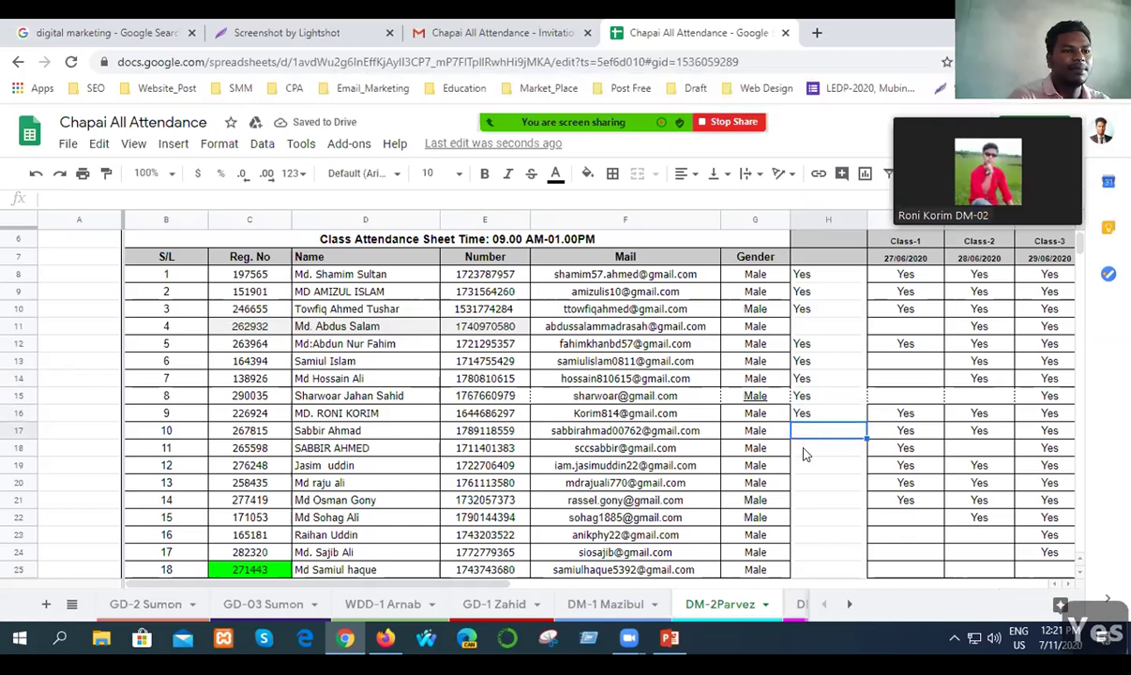
{"action": "left_click", "coordinate": [818, 456]}
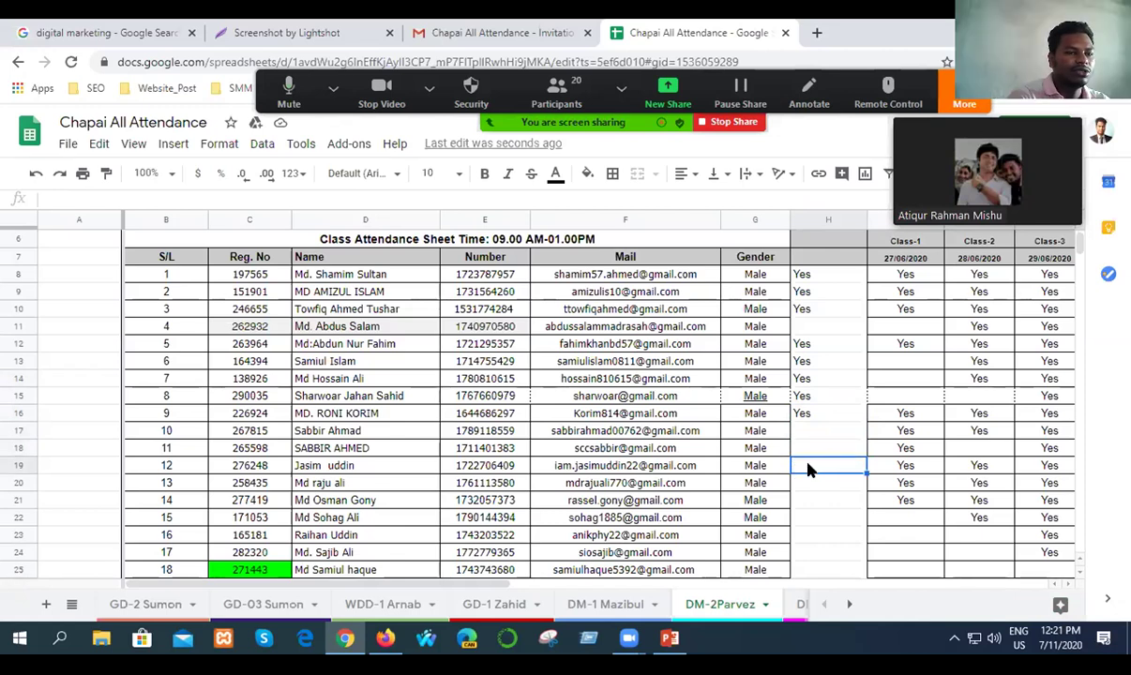
{"action": "left_click", "coordinate": [811, 469]}
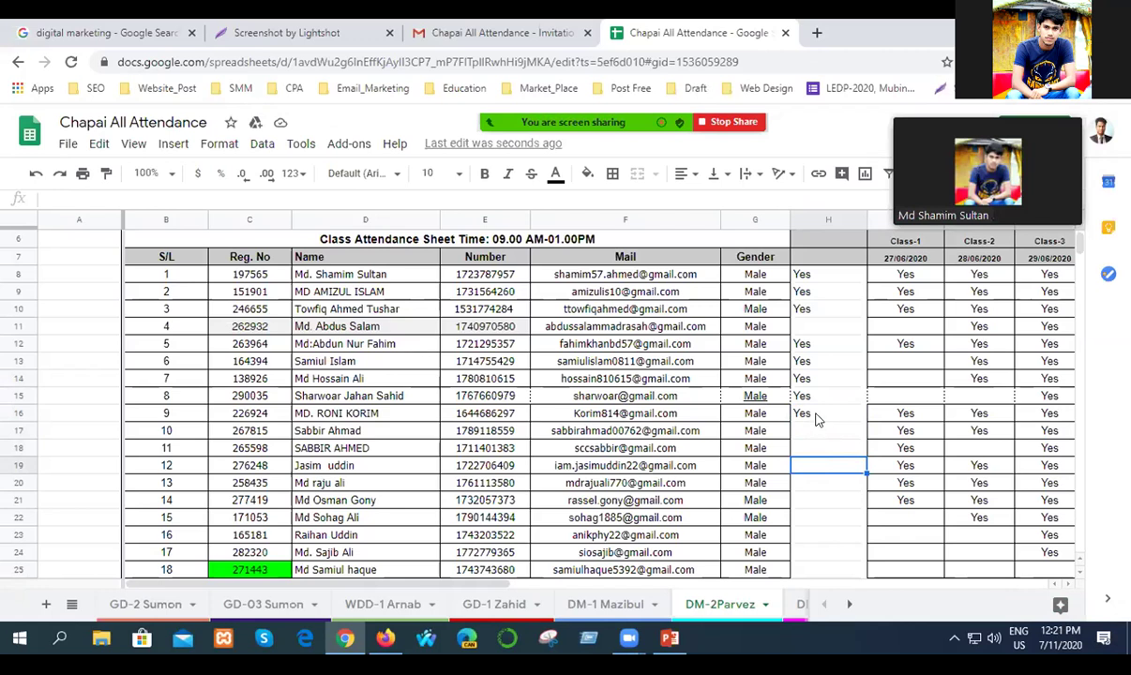
{"action": "left_click", "coordinate": [815, 419]}
{"action": "left_click", "coordinate": [815, 434]}
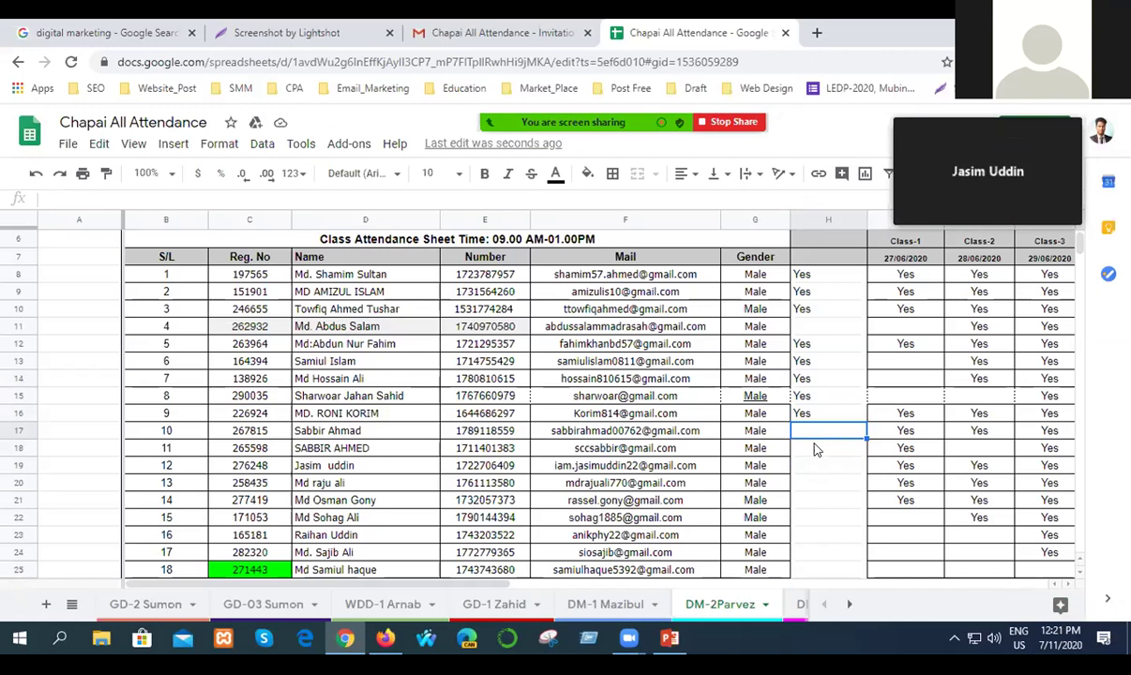
{"action": "left_click", "coordinate": [816, 467]}
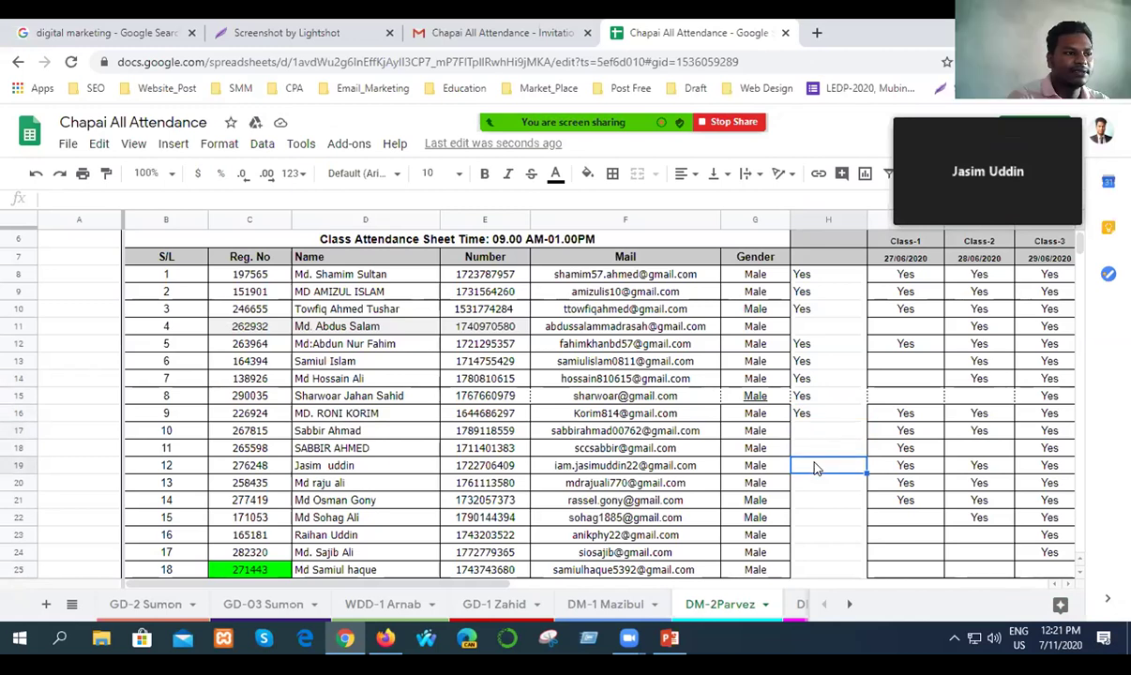
{"action": "type", "text": "Y"}
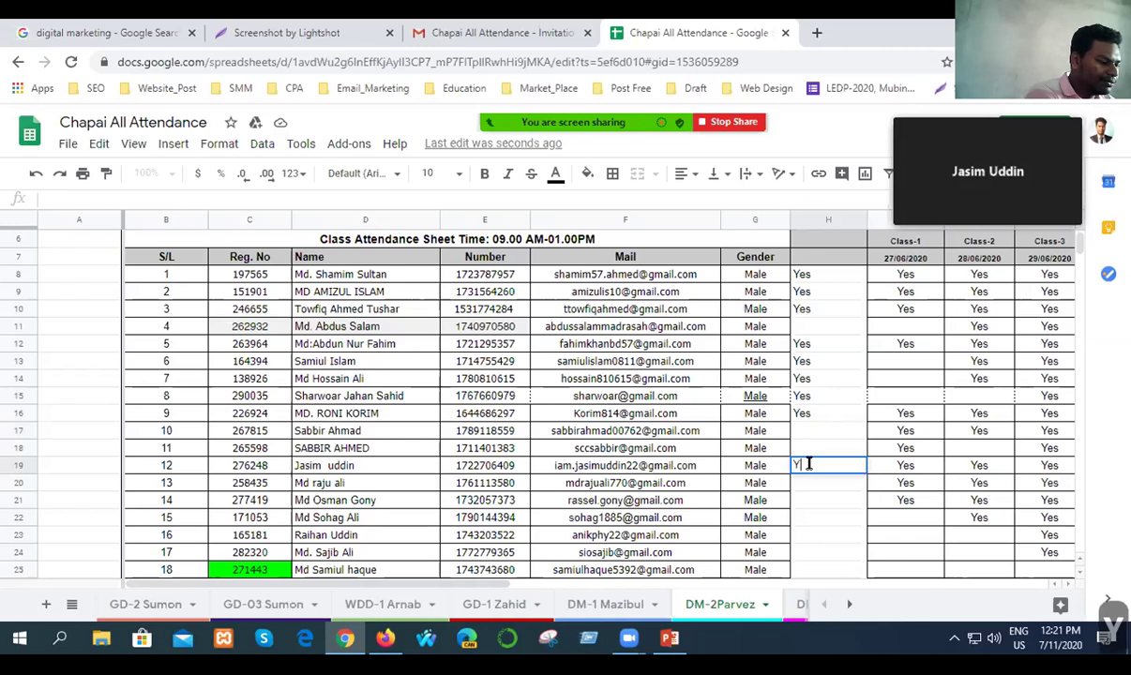
{"action": "type", "text": "es"}
{"action": "key", "text": "Return"}
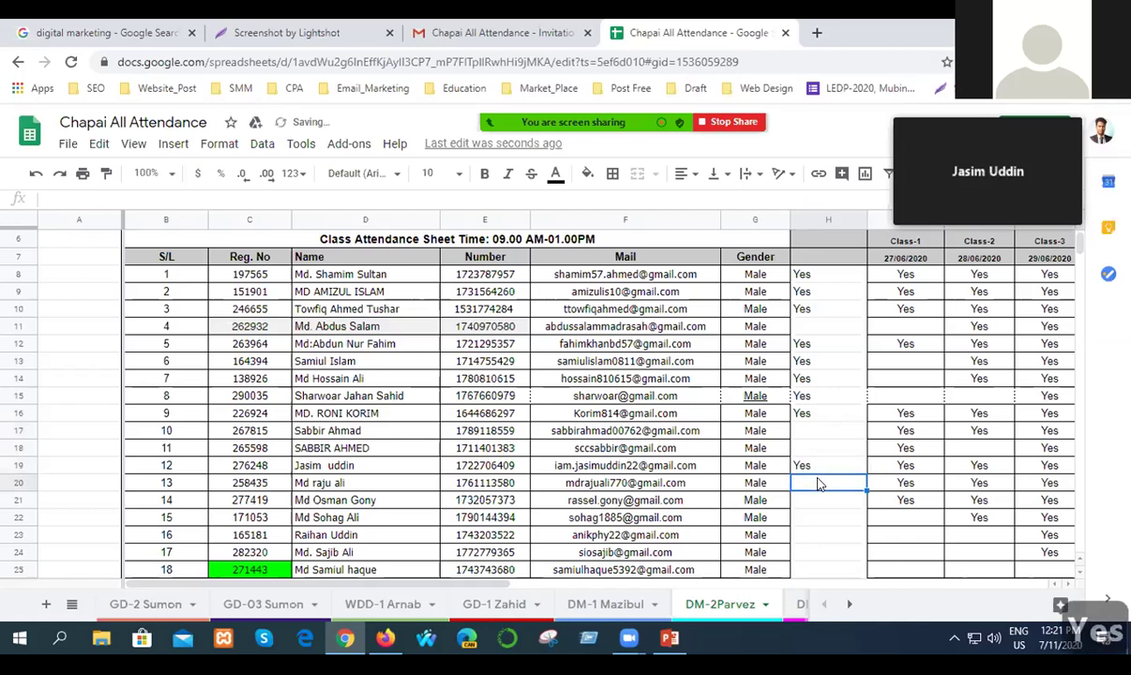
Mark Yes in H20 and H21.
{"action": "scroll", "coordinate": [814, 507], "scroll_direction": "down", "scroll_amount": 2}
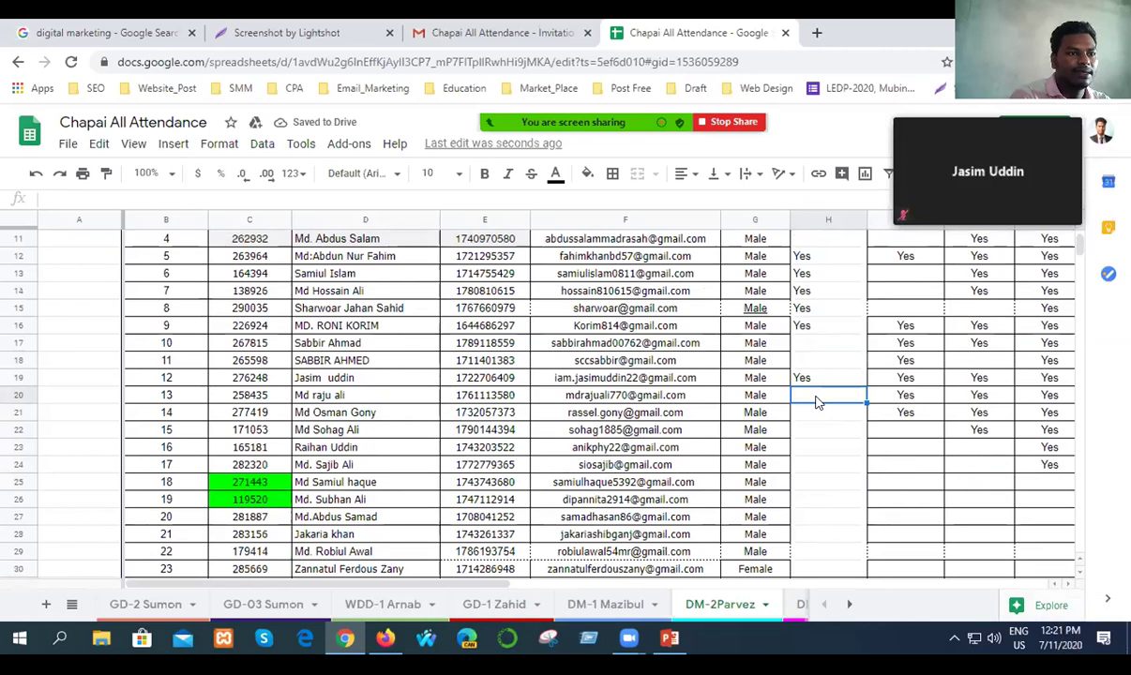
{"action": "scroll", "coordinate": [815, 401], "scroll_direction": "down", "scroll_amount": 1}
{"action": "scroll", "coordinate": [815, 401], "scroll_direction": "down", "scroll_amount": 1}
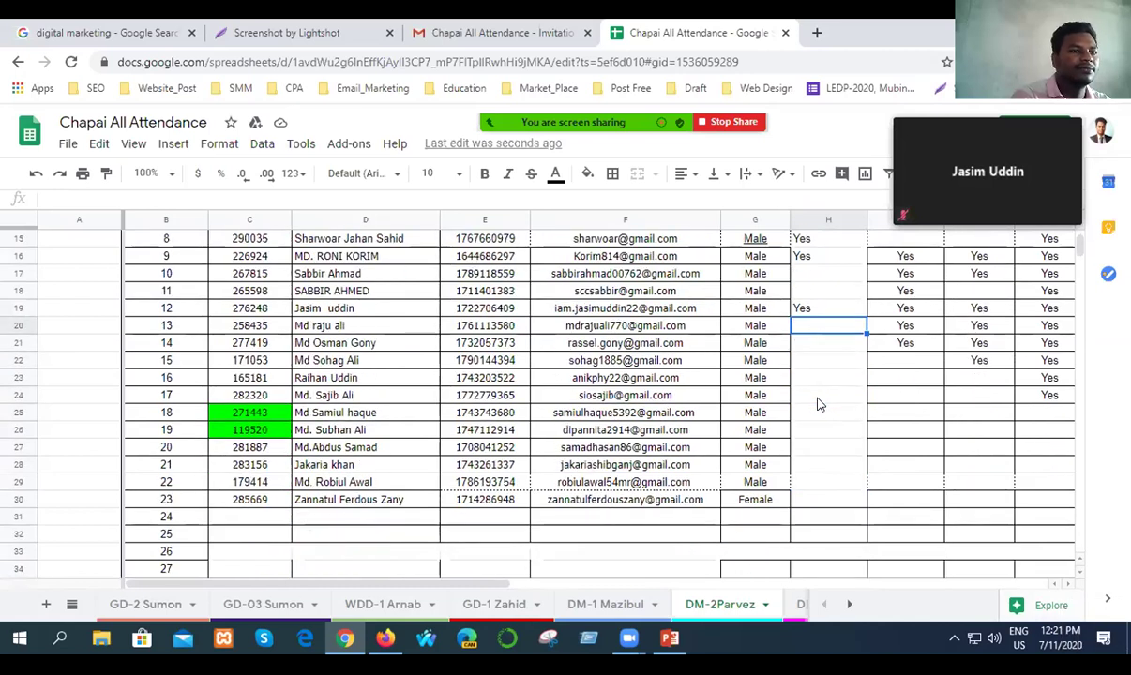
{"action": "double_click", "coordinate": [812, 326]}
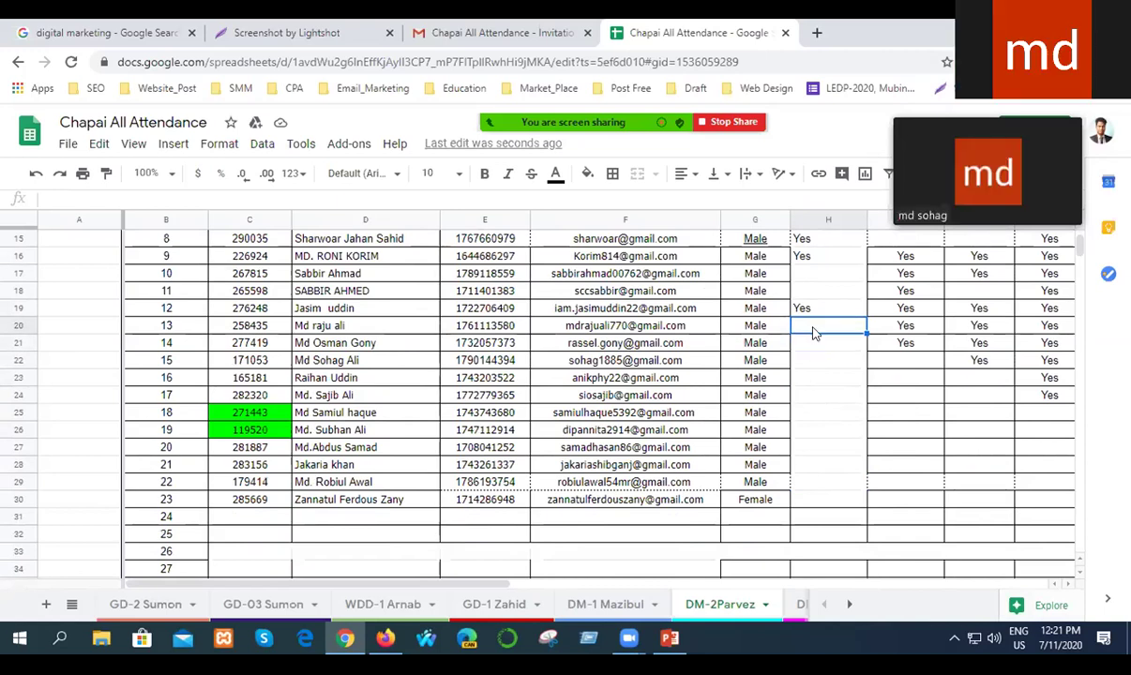
{"action": "type", "text": "Yes"}
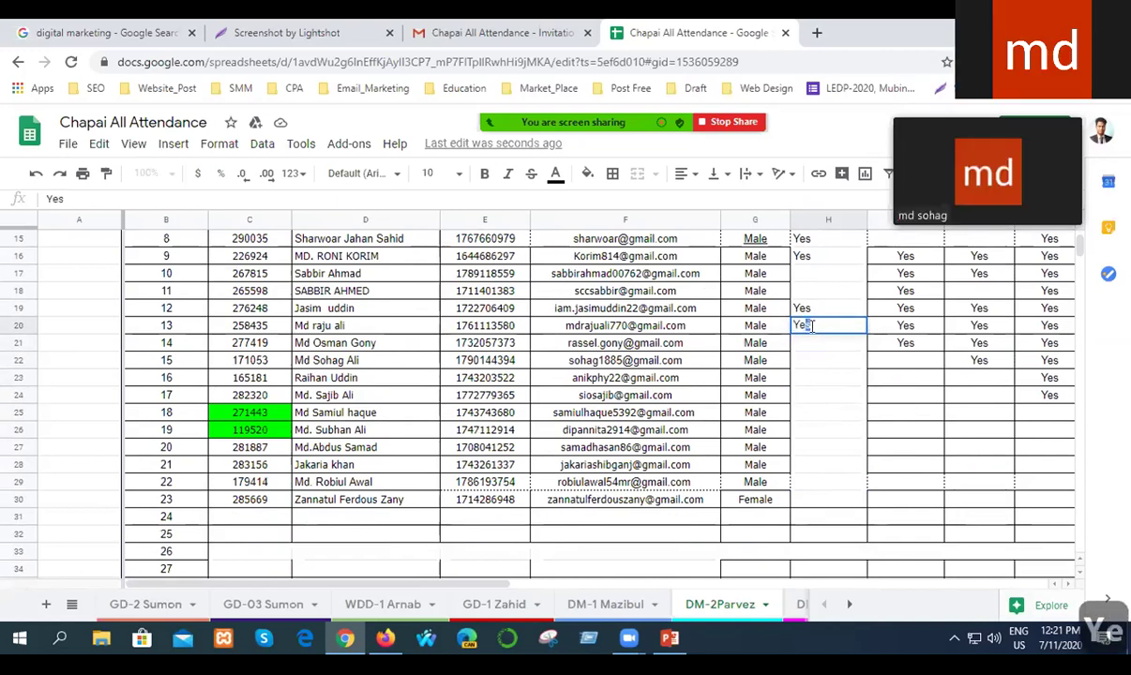
{"action": "key", "text": "Return"}
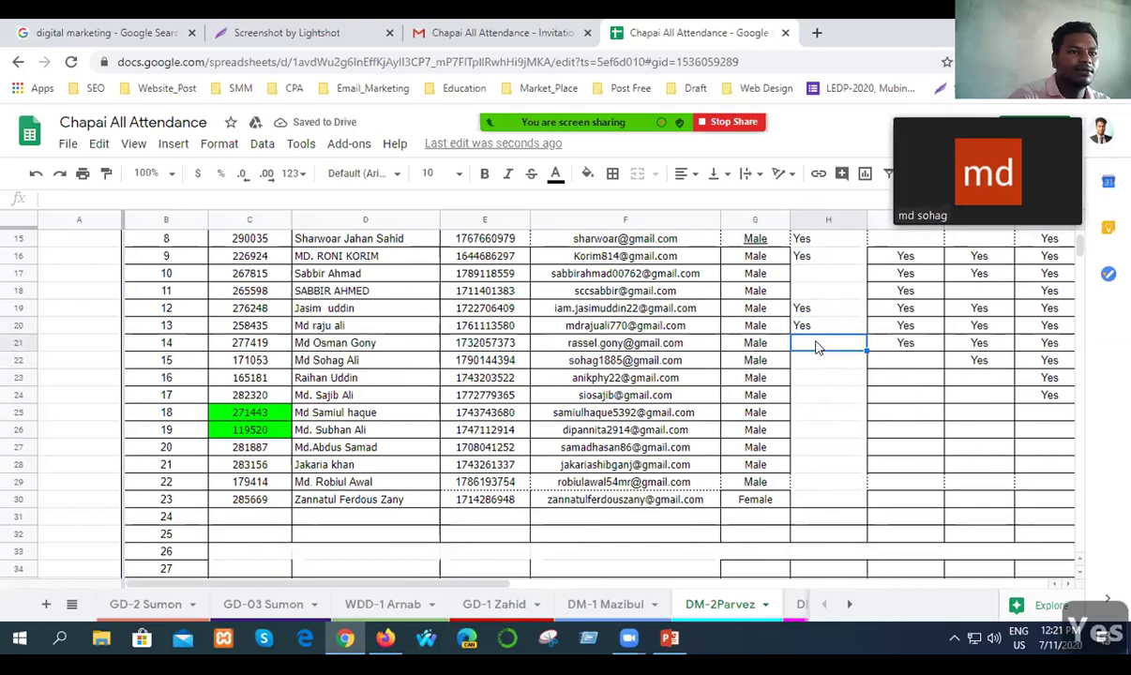
{"action": "type", "text": "Yes"}
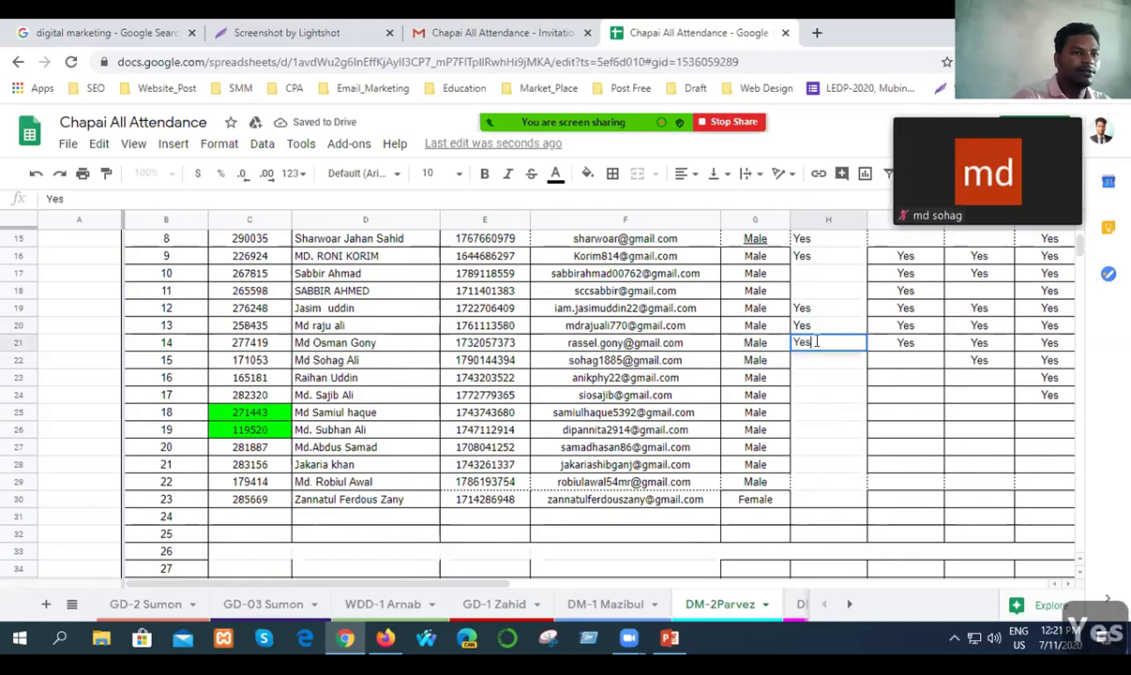
{"action": "key", "text": "Return"}
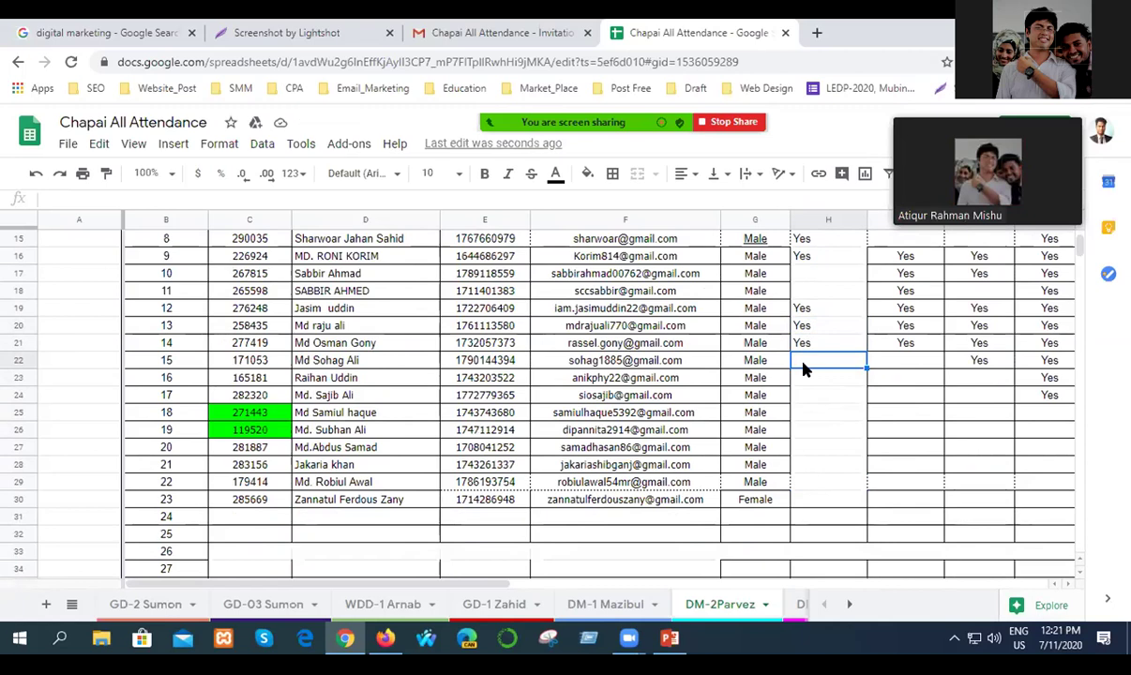
Mark Yes in H22 and H24, leaving H23 and rows 25–27 blank.
{"action": "double_click", "coordinate": [804, 361]}
{"action": "type", "text": "Yes"}
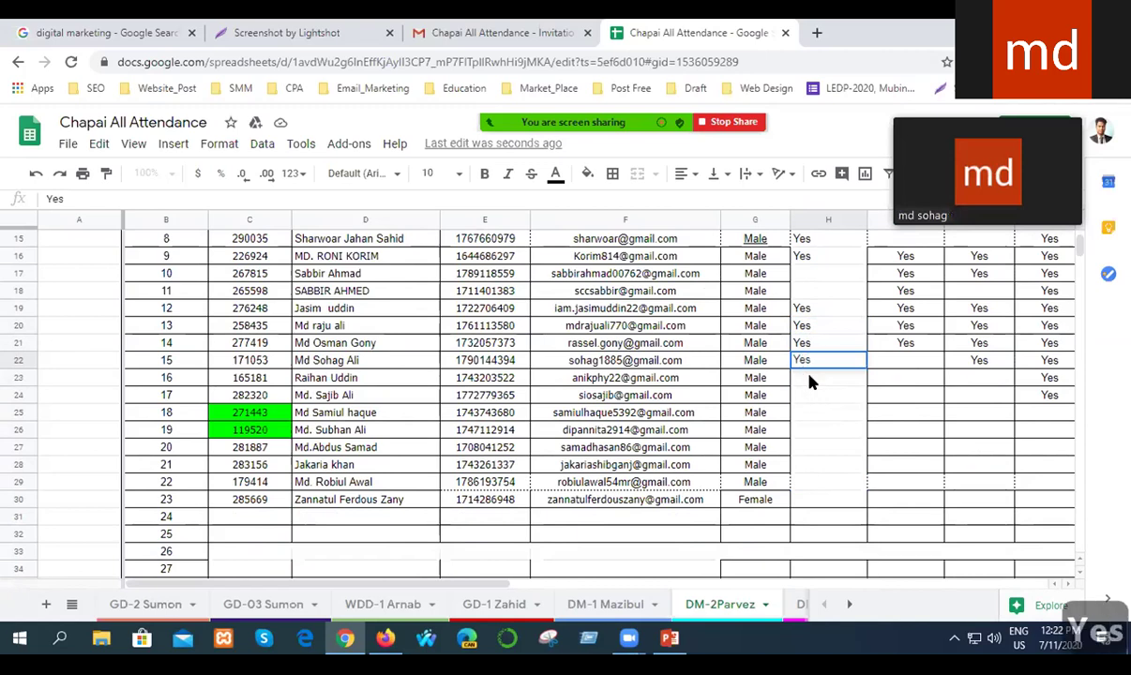
{"action": "left_click", "coordinate": [810, 395]}
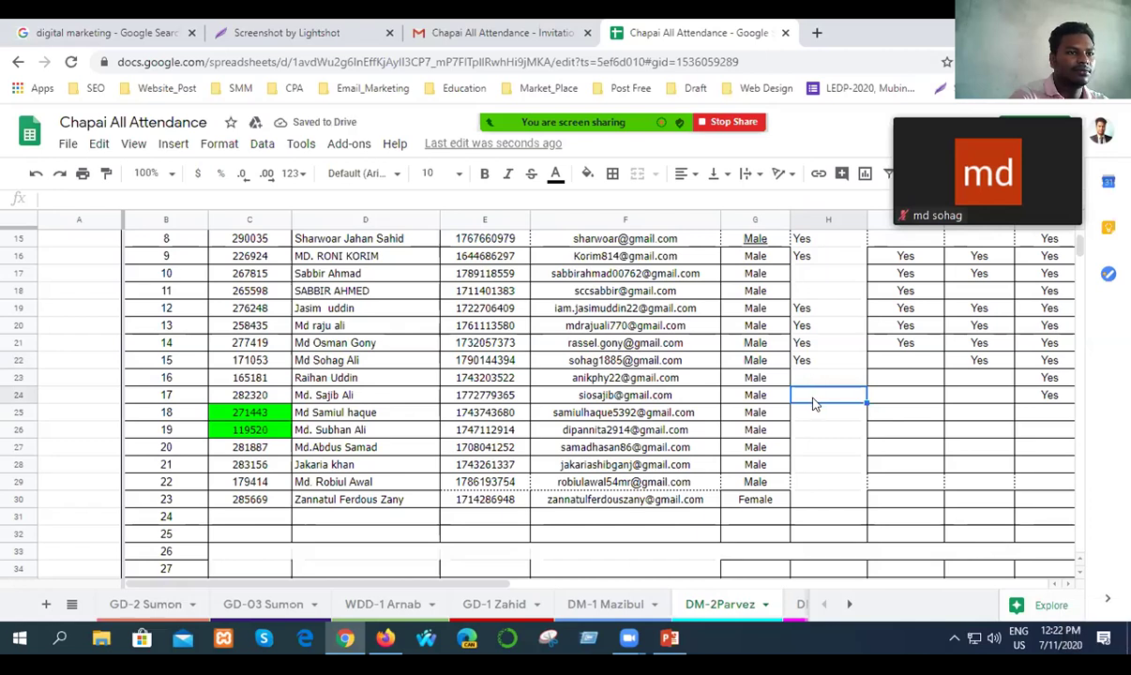
{"action": "double_click", "coordinate": [812, 395]}
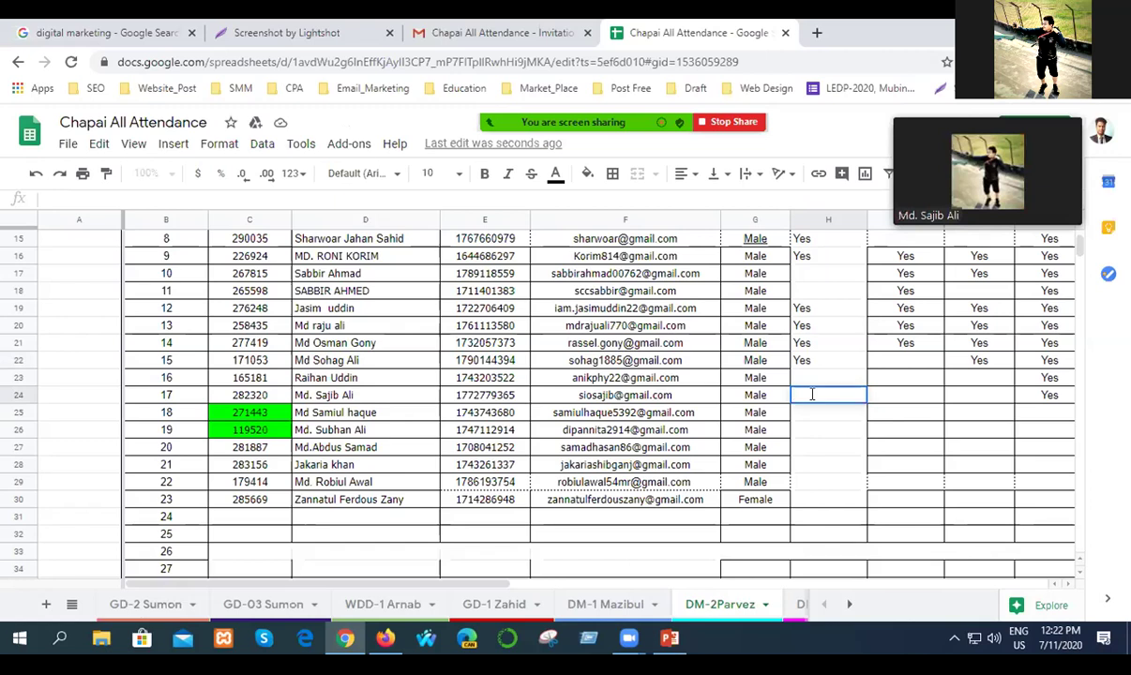
{"action": "type", "text": "Yes"}
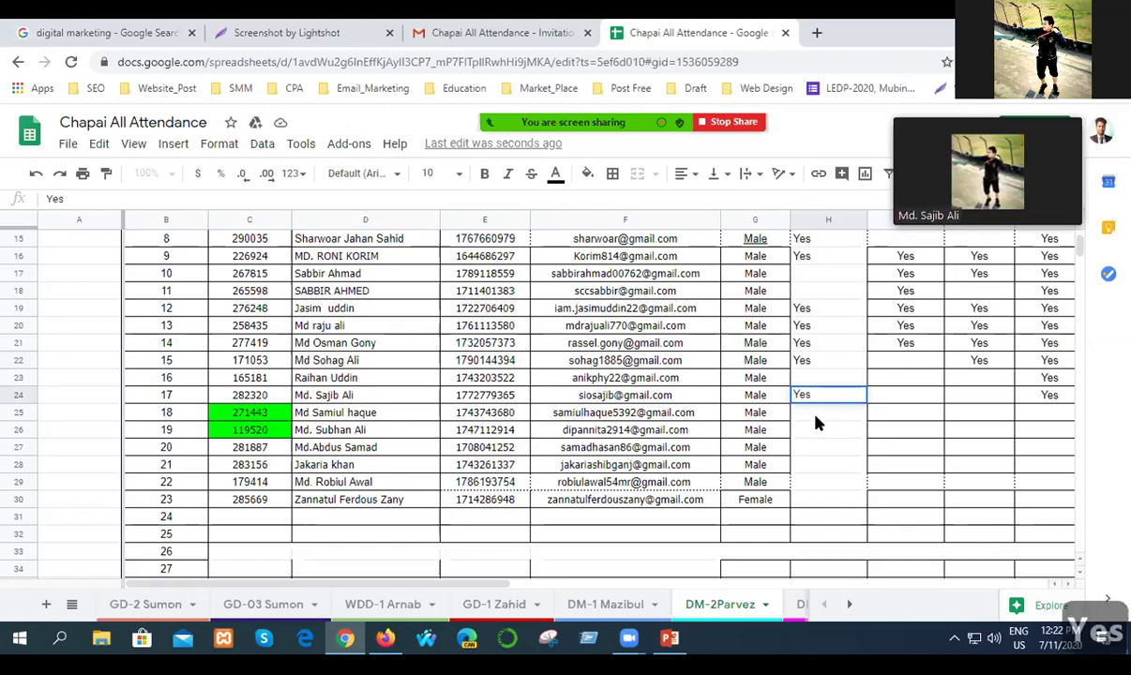
{"action": "left_click", "coordinate": [816, 418]}
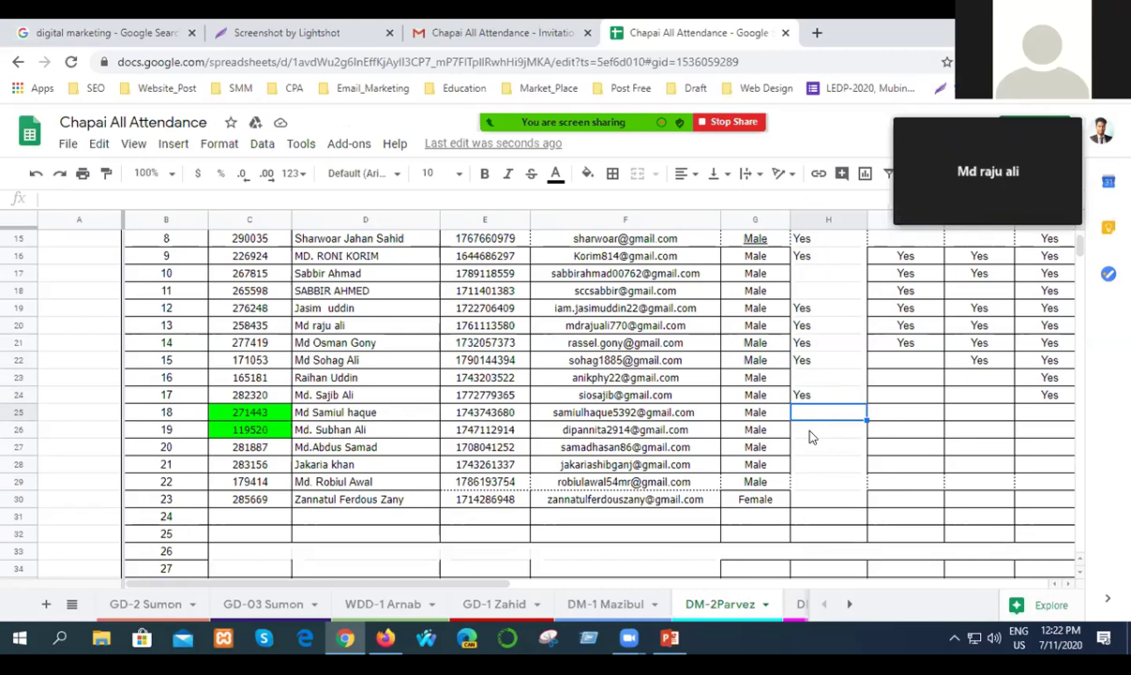
{"action": "left_click", "coordinate": [813, 435]}
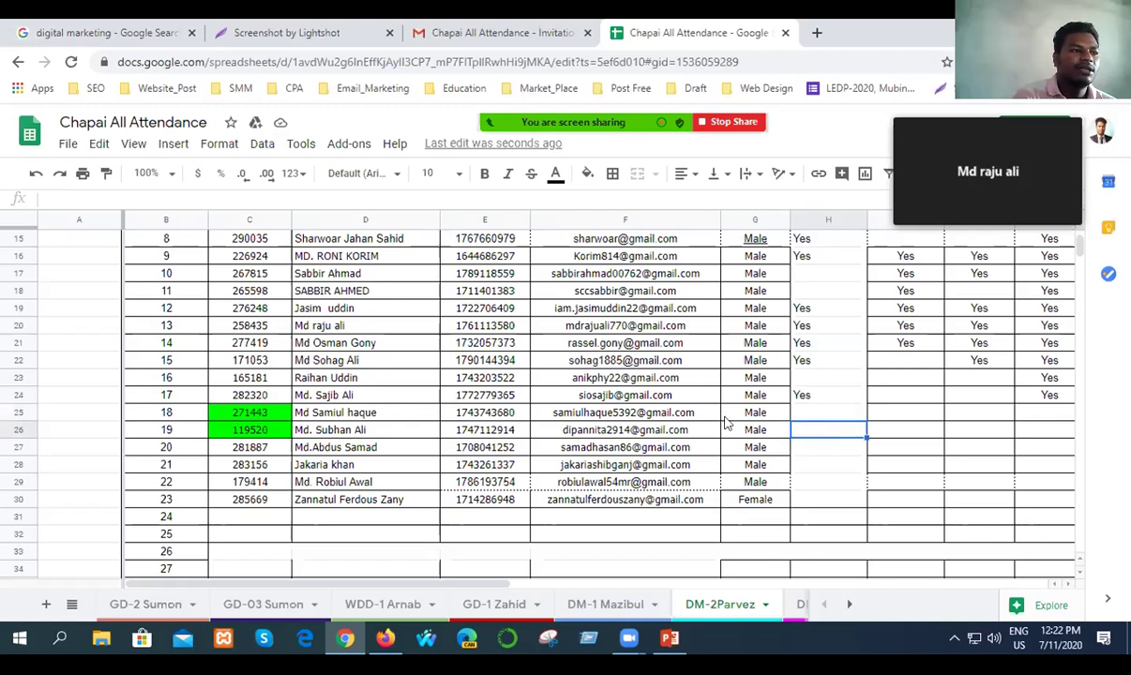
{"action": "left_click", "coordinate": [799, 451]}
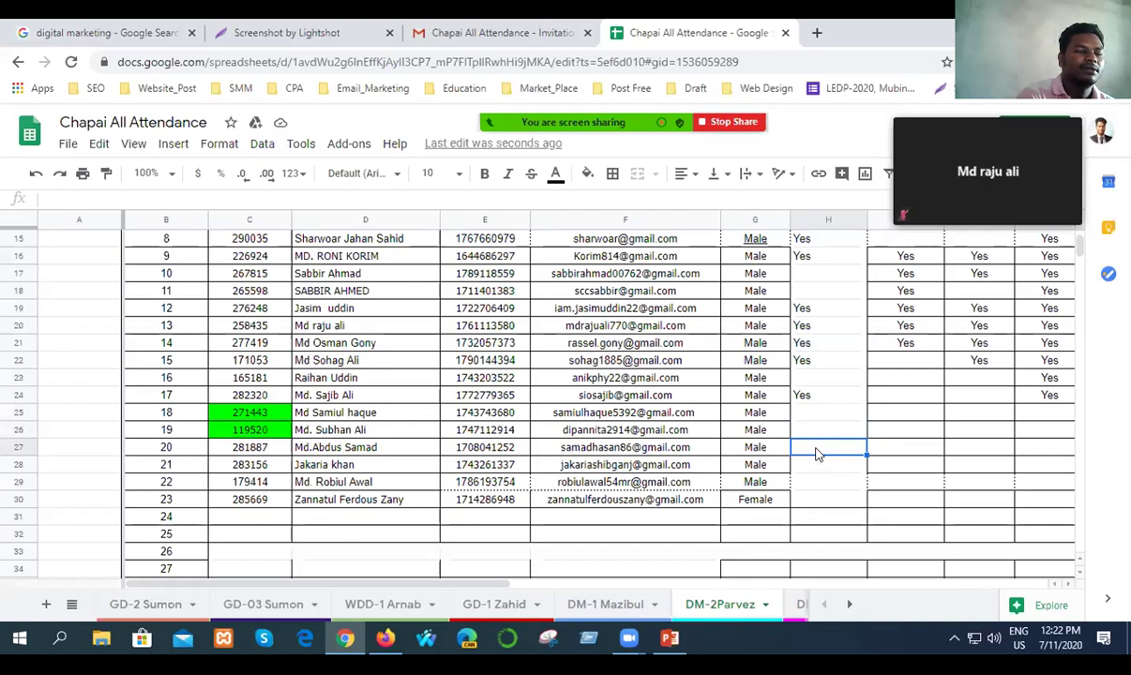
{"action": "mouse_move", "coordinate": [633, 142]}
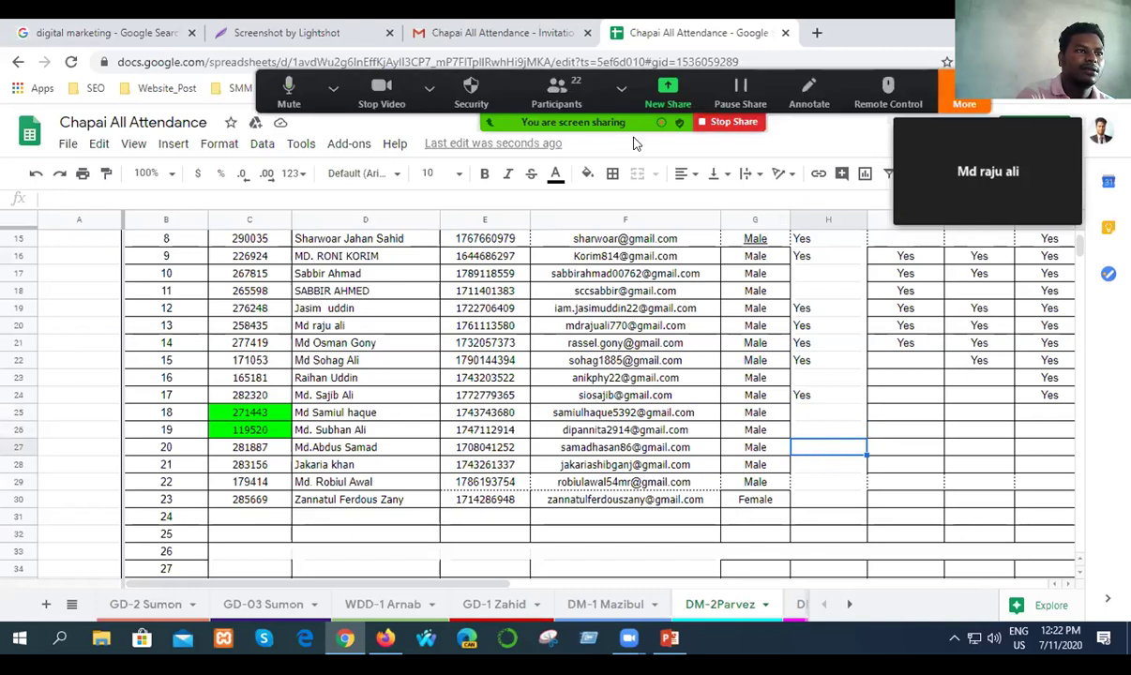
{"action": "left_click", "coordinate": [964, 101]}
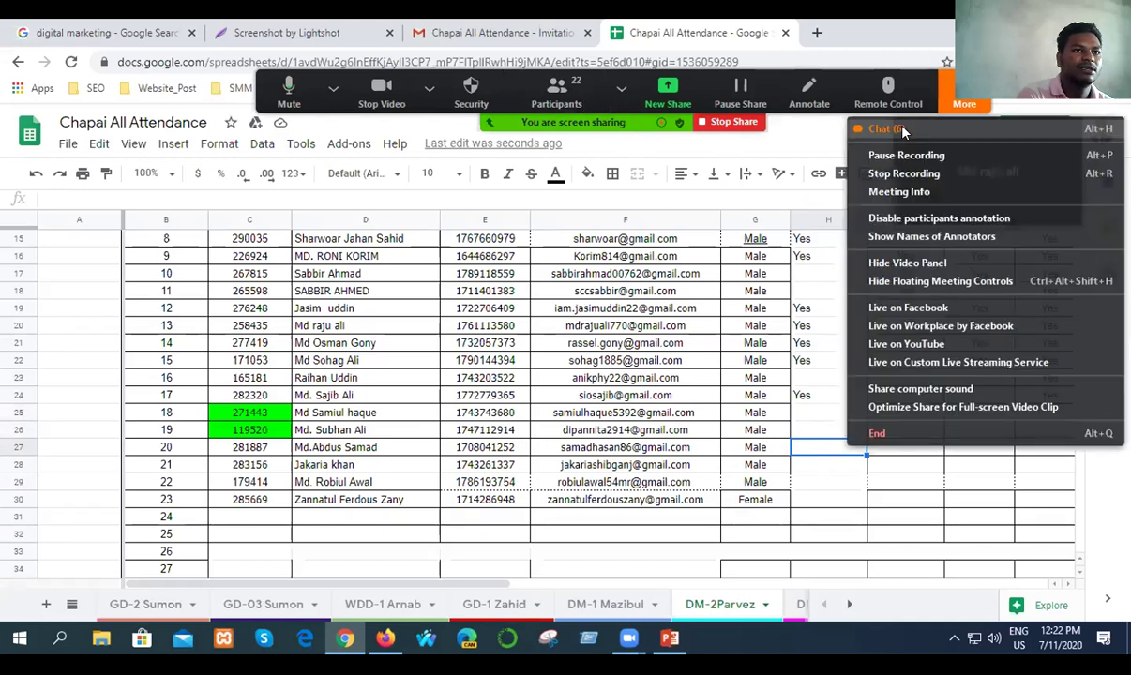
{"action": "left_click", "coordinate": [883, 129]}
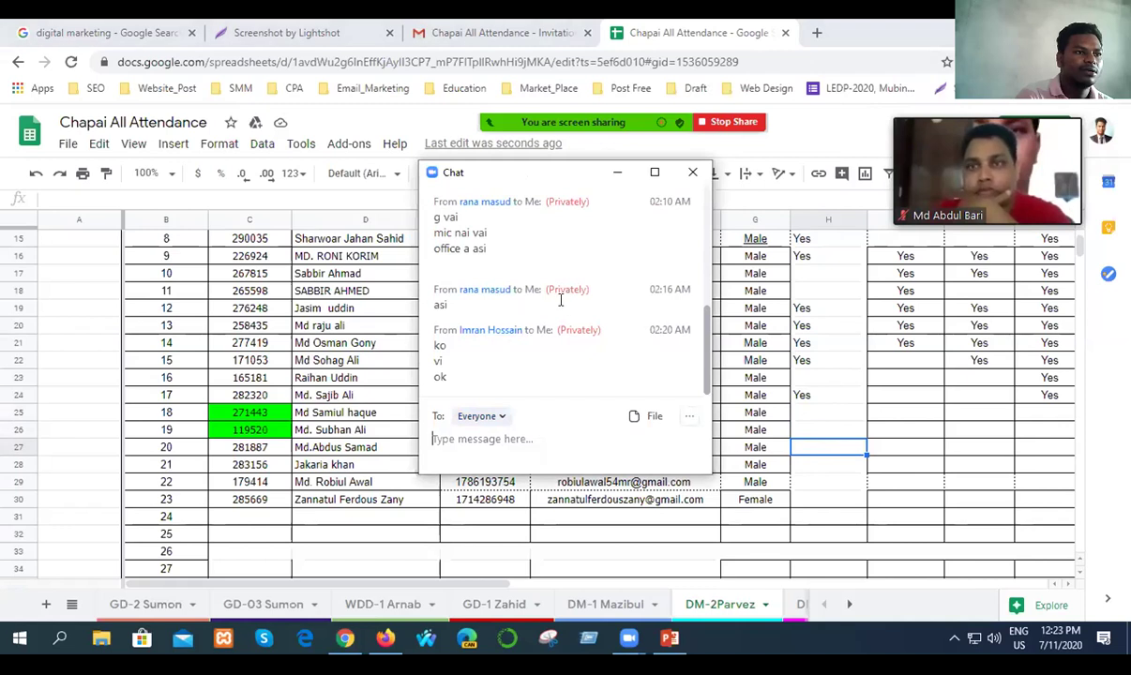
{"action": "scroll", "coordinate": [560, 300], "scroll_direction": "up", "scroll_amount": 4}
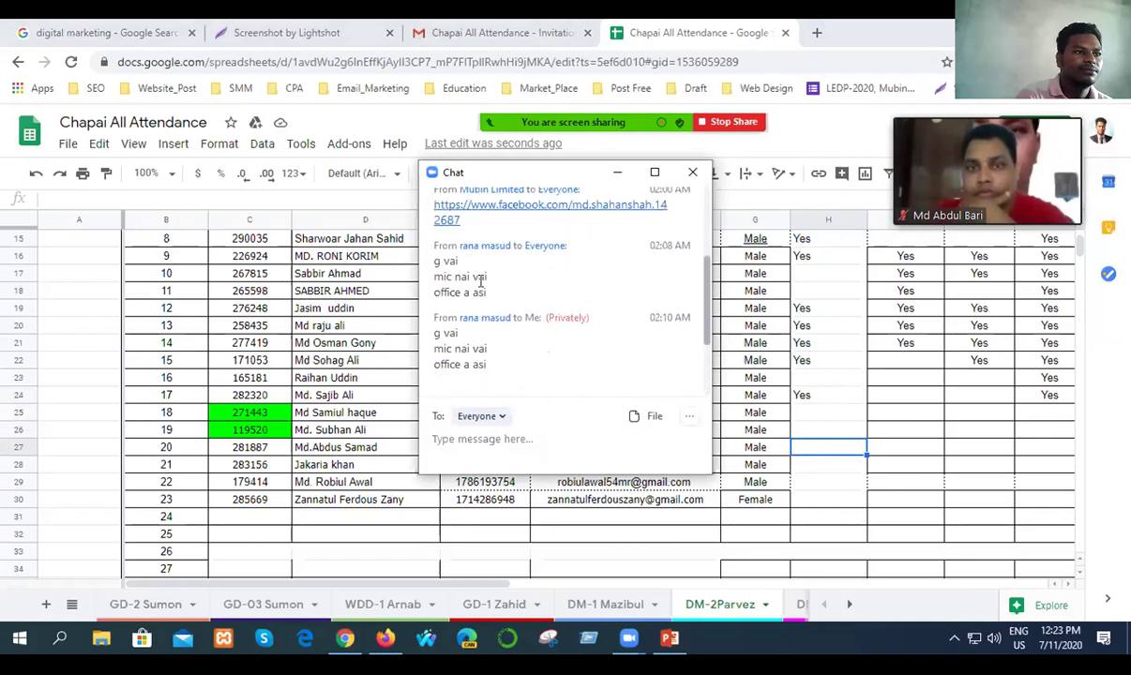
{"action": "left_click", "coordinate": [617, 173]}
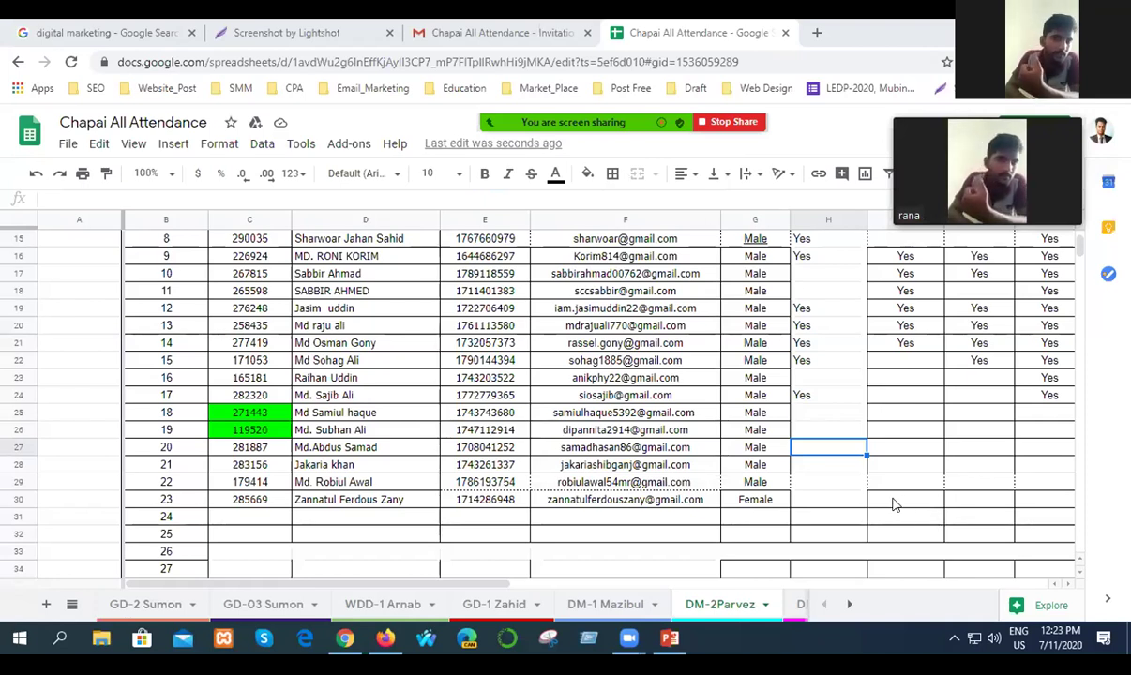
Mark Yes in H17 and save the spreadsheet.
{"action": "scroll", "coordinate": [892, 502], "scroll_direction": "up", "scroll_amount": 1}
{"action": "scroll", "coordinate": [892, 499], "scroll_direction": "up", "scroll_amount": 2}
{"action": "scroll", "coordinate": [892, 499], "scroll_direction": "down", "scroll_amount": 3}
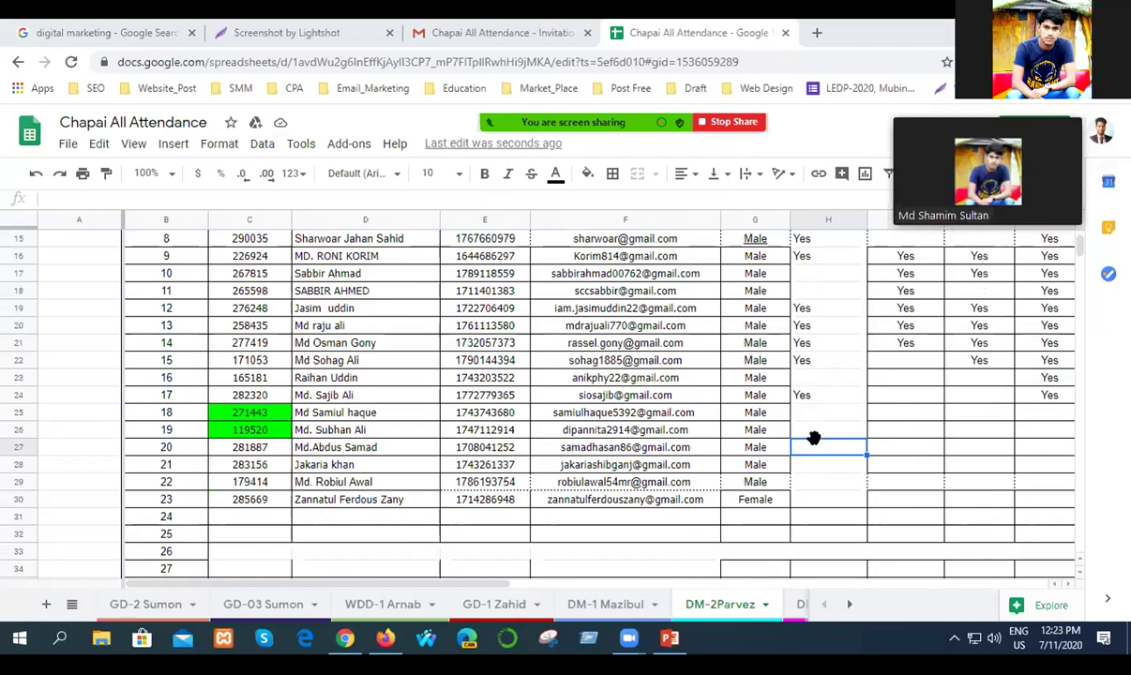
{"action": "scroll", "coordinate": [814, 438], "scroll_direction": "up", "scroll_amount": 1}
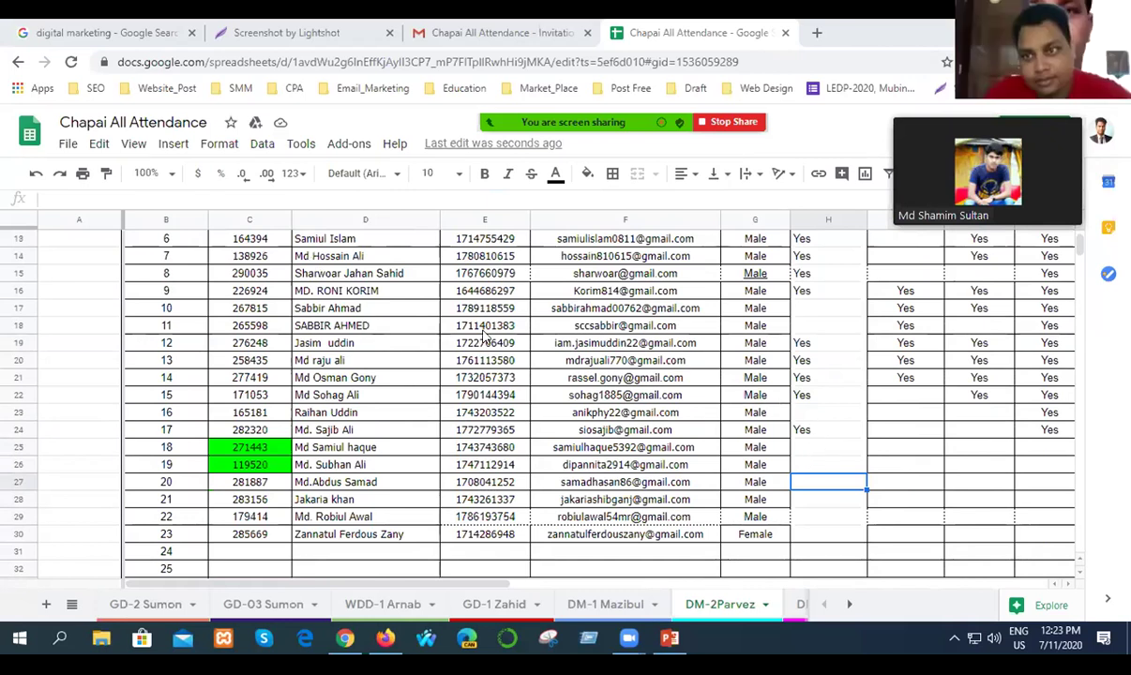
{"action": "left_click", "coordinate": [812, 330]}
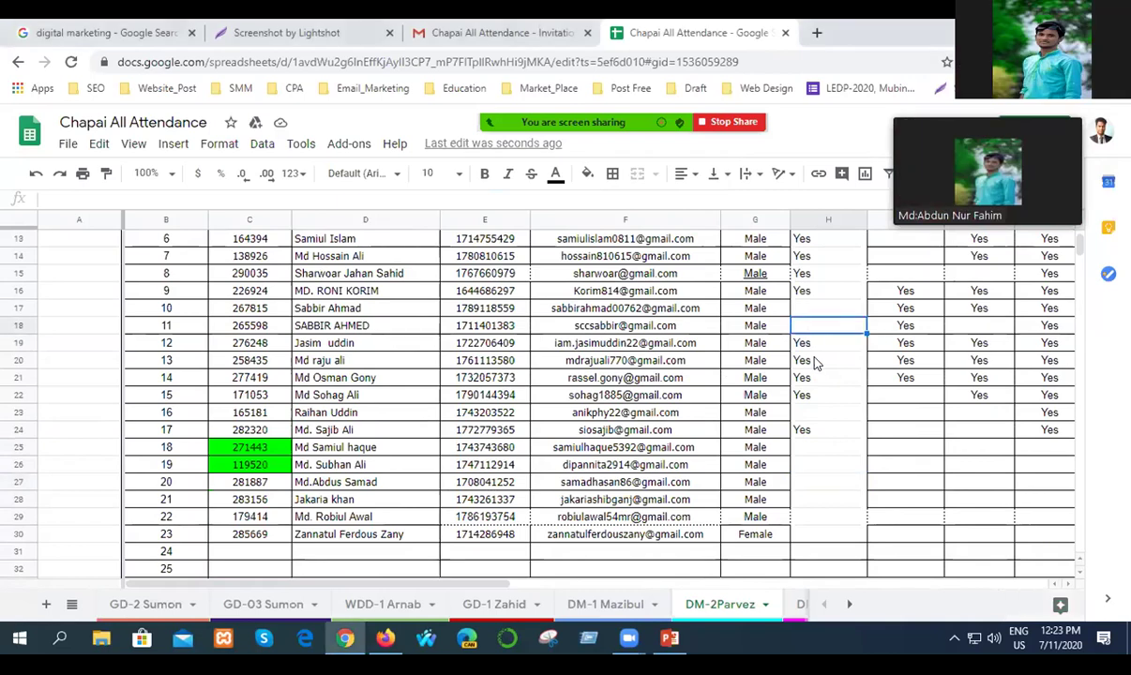
{"action": "scroll", "coordinate": [812, 361], "scroll_direction": "up", "scroll_amount": 4}
{"action": "scroll", "coordinate": [814, 364], "scroll_direction": "down", "scroll_amount": 1}
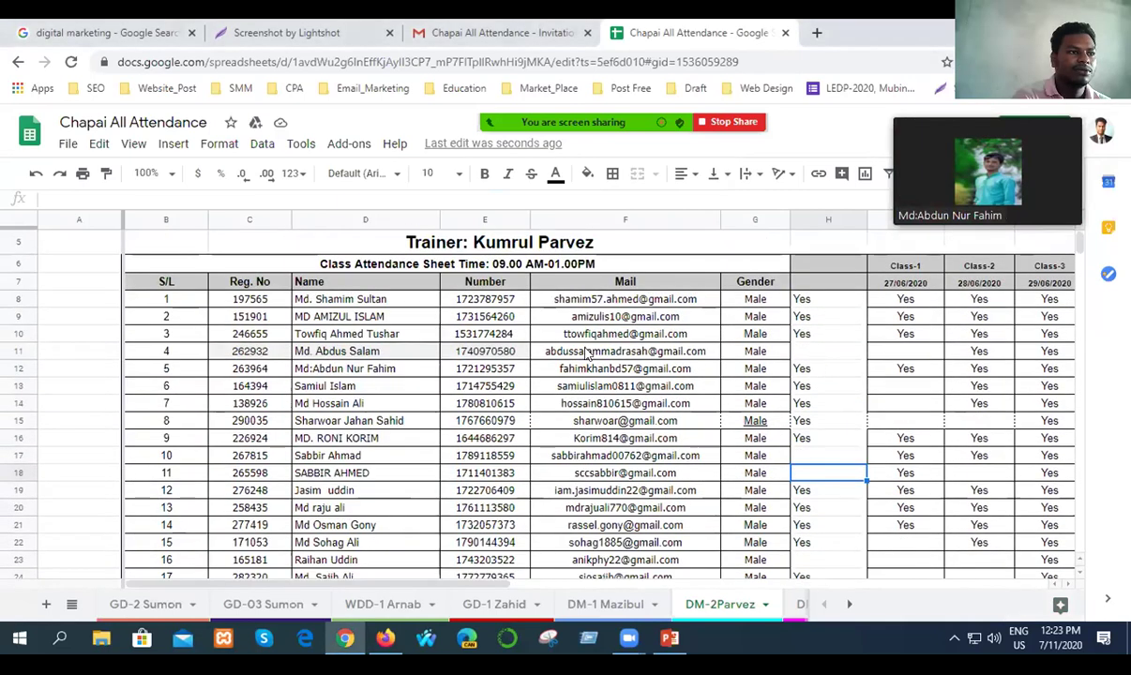
{"action": "scroll", "coordinate": [818, 459], "scroll_direction": "down", "scroll_amount": 1}
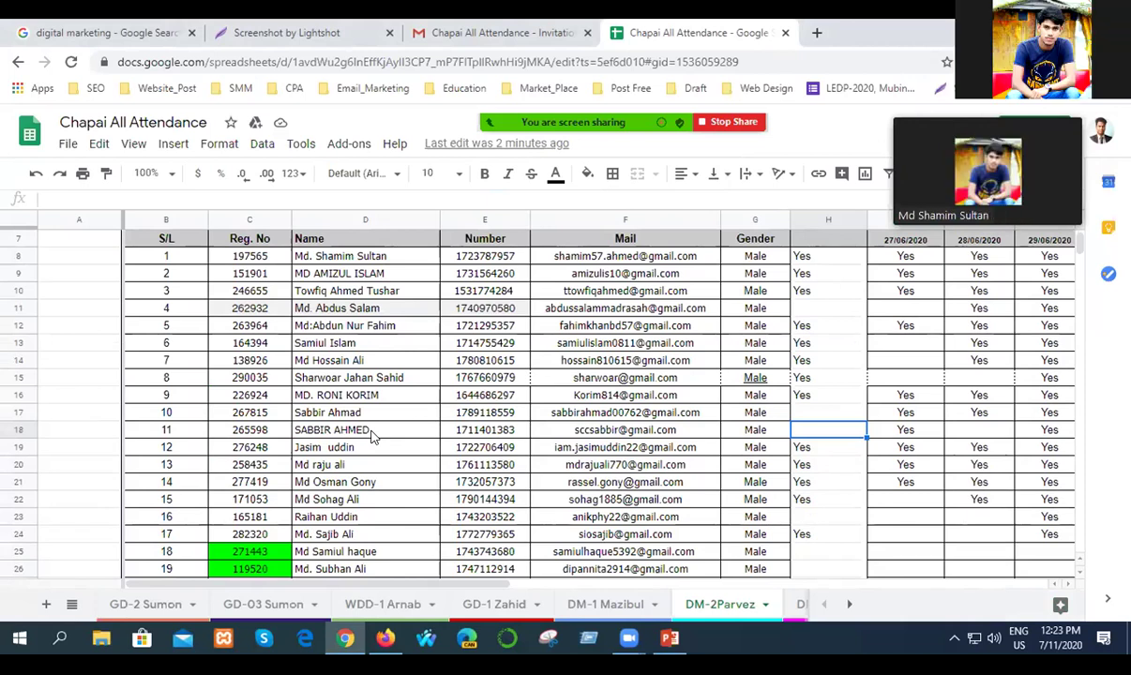
{"action": "left_click", "coordinate": [805, 395]}
{"action": "type", "text": "Yes"}
{"action": "key", "text": "Return"}
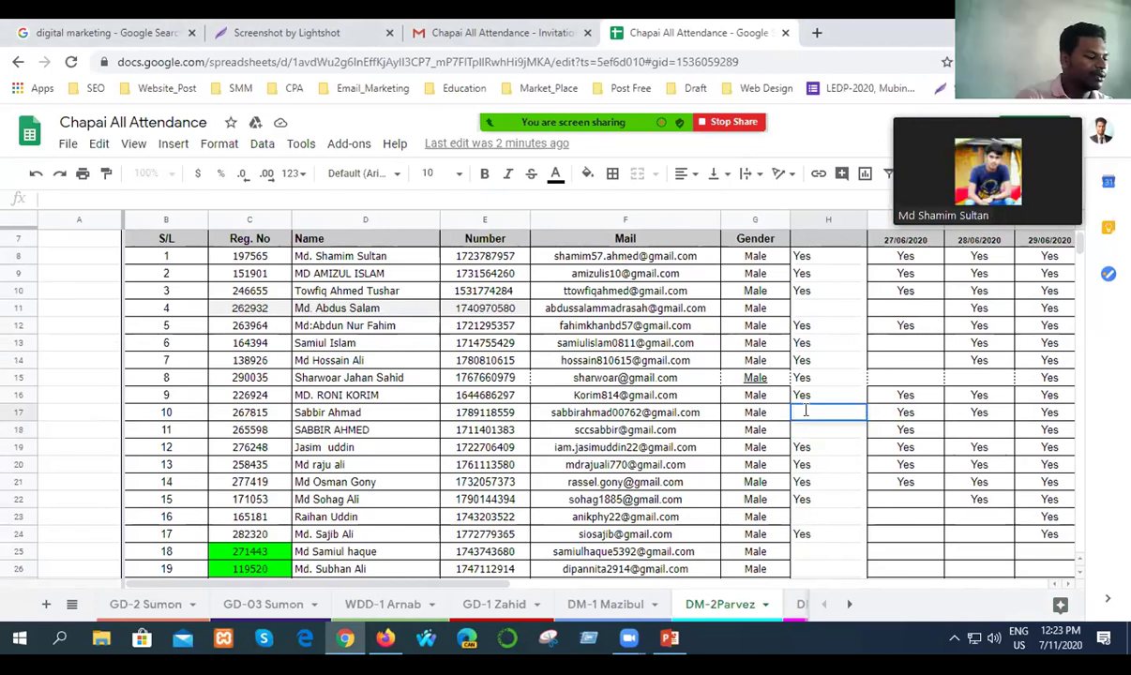
{"action": "type", "text": "Yes"}
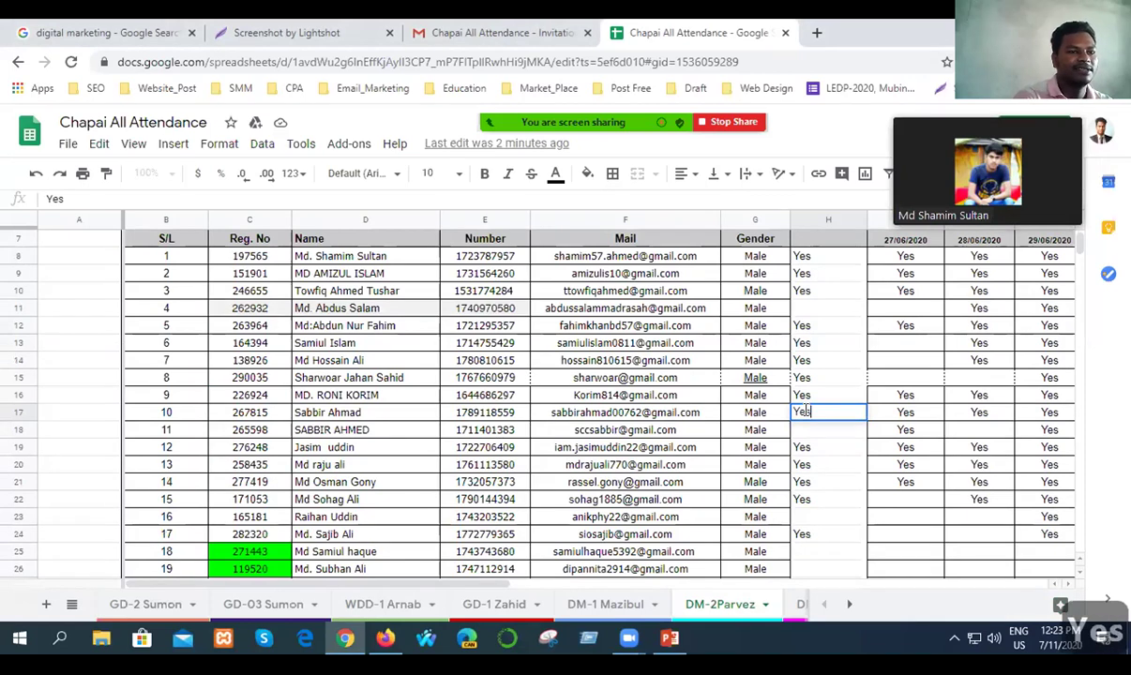
{"action": "key", "text": "Return"}
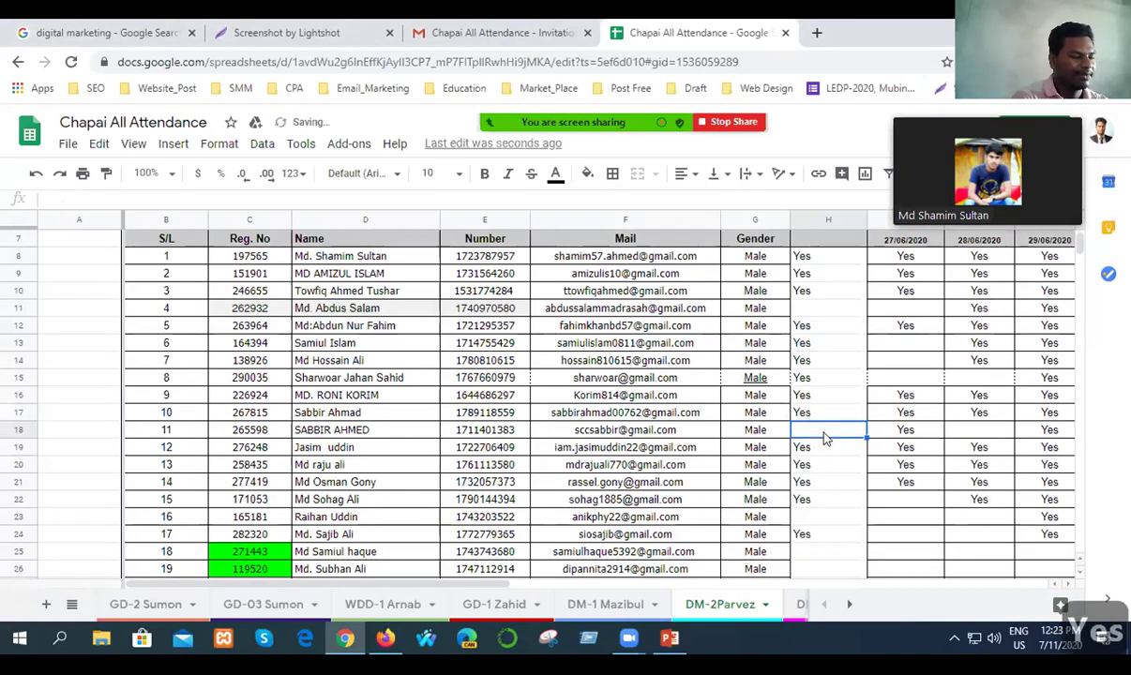
{"action": "key", "text": "ctrl+s"}
Mark Yes in H29 for the row 29 student and save again.
{"action": "scroll", "coordinate": [825, 507], "scroll_direction": "down", "scroll_amount": 1}
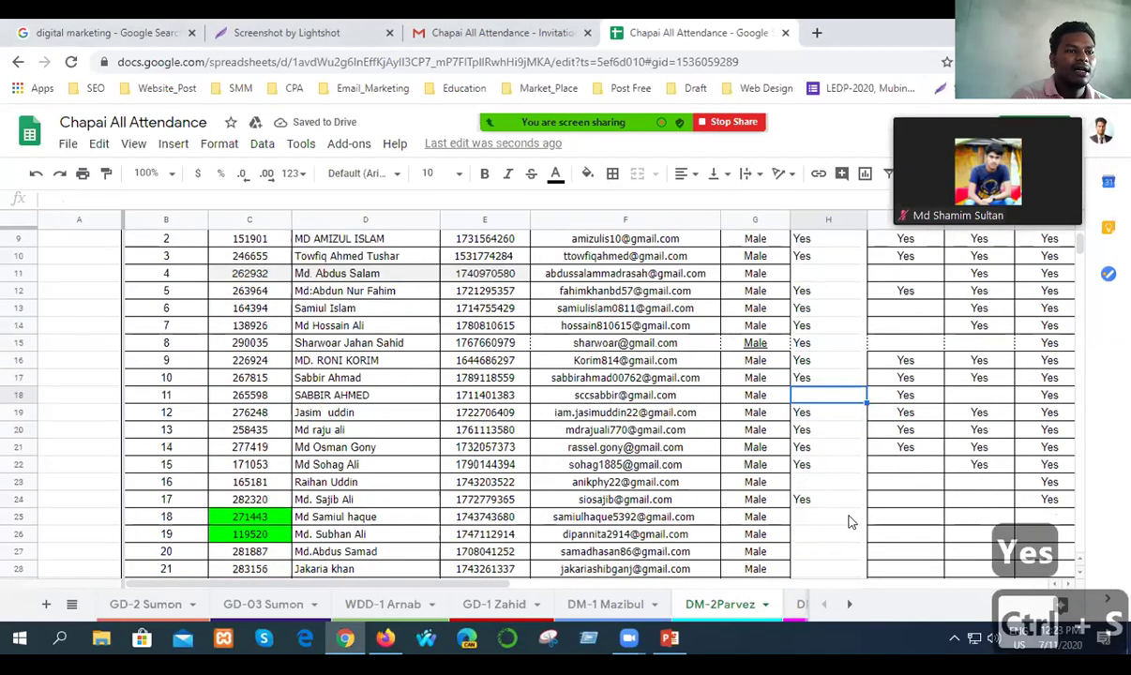
{"action": "scroll", "coordinate": [848, 525], "scroll_direction": "down", "scroll_amount": 1}
{"action": "scroll", "coordinate": [419, 530], "scroll_direction": "down", "scroll_amount": 1}
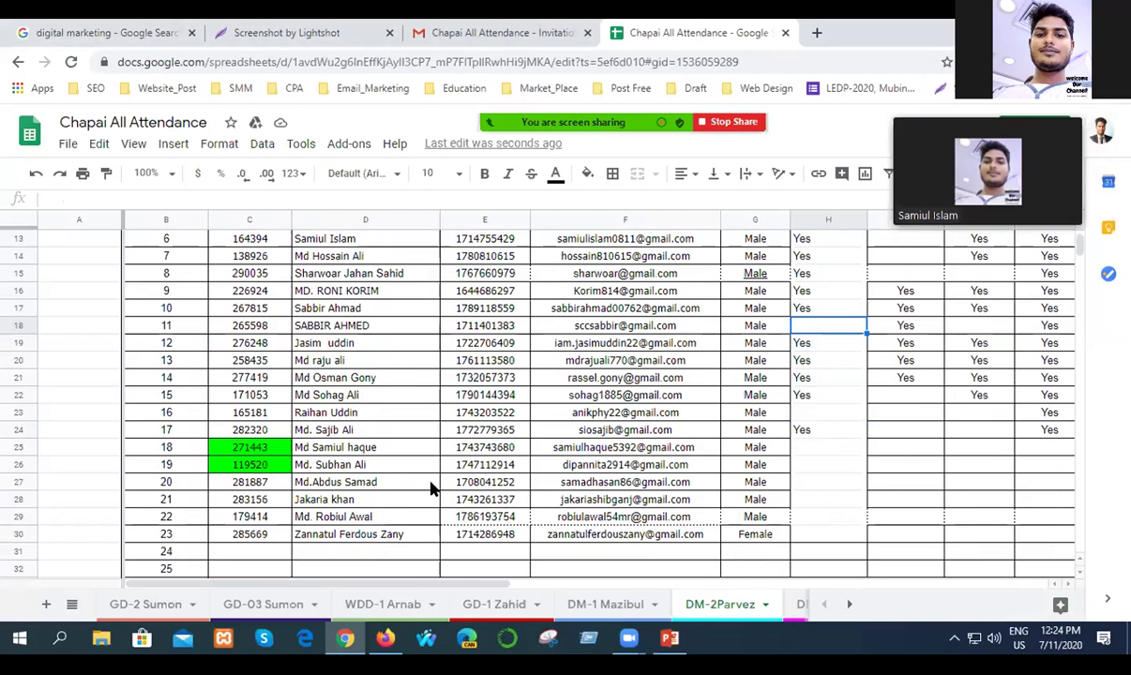
{"action": "left_click", "coordinate": [820, 482]}
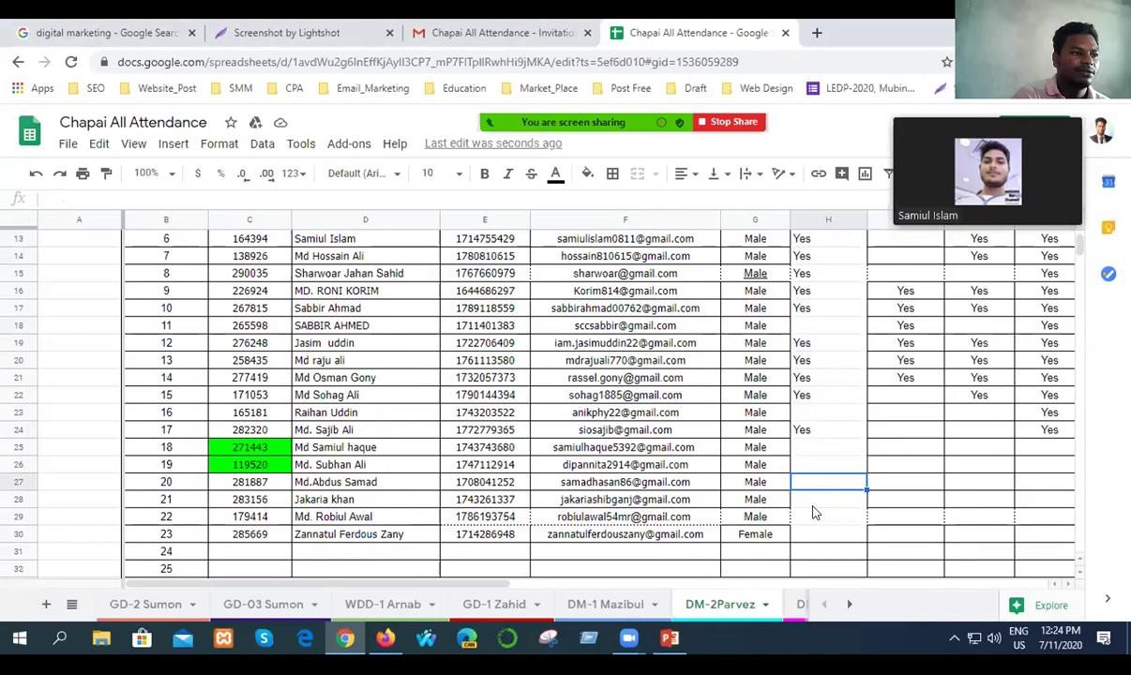
{"action": "left_click", "coordinate": [818, 518]}
{"action": "double_click", "coordinate": [818, 511]}
{"action": "type", "text": "Yes"}
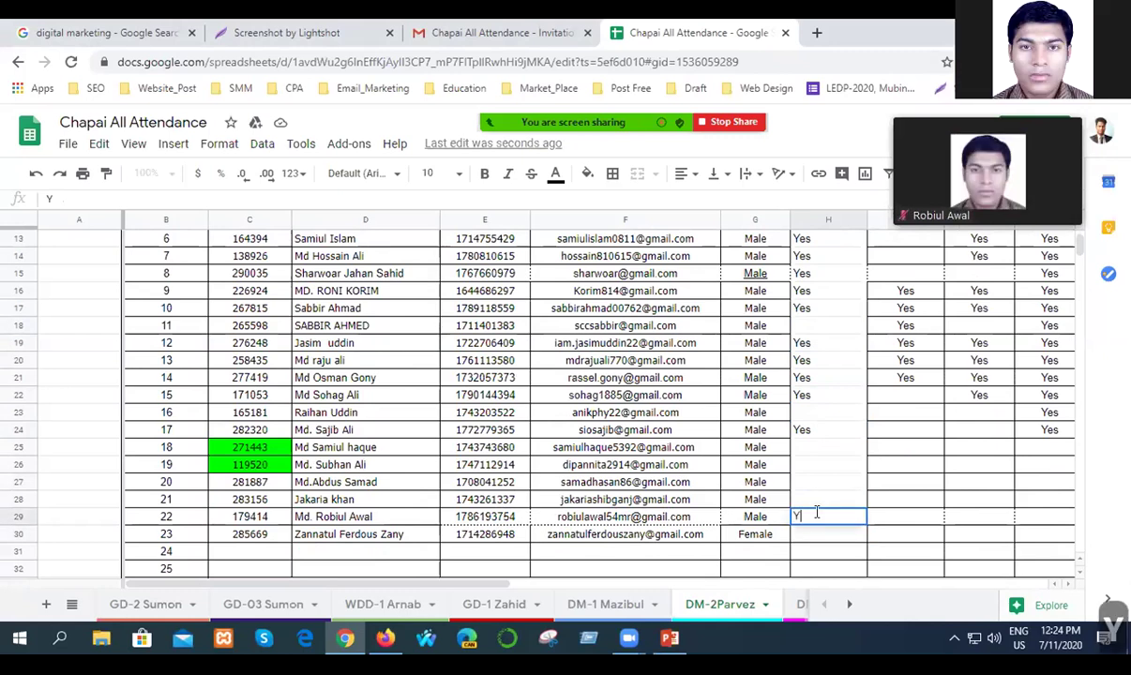
{"action": "left_click", "coordinate": [818, 553]}
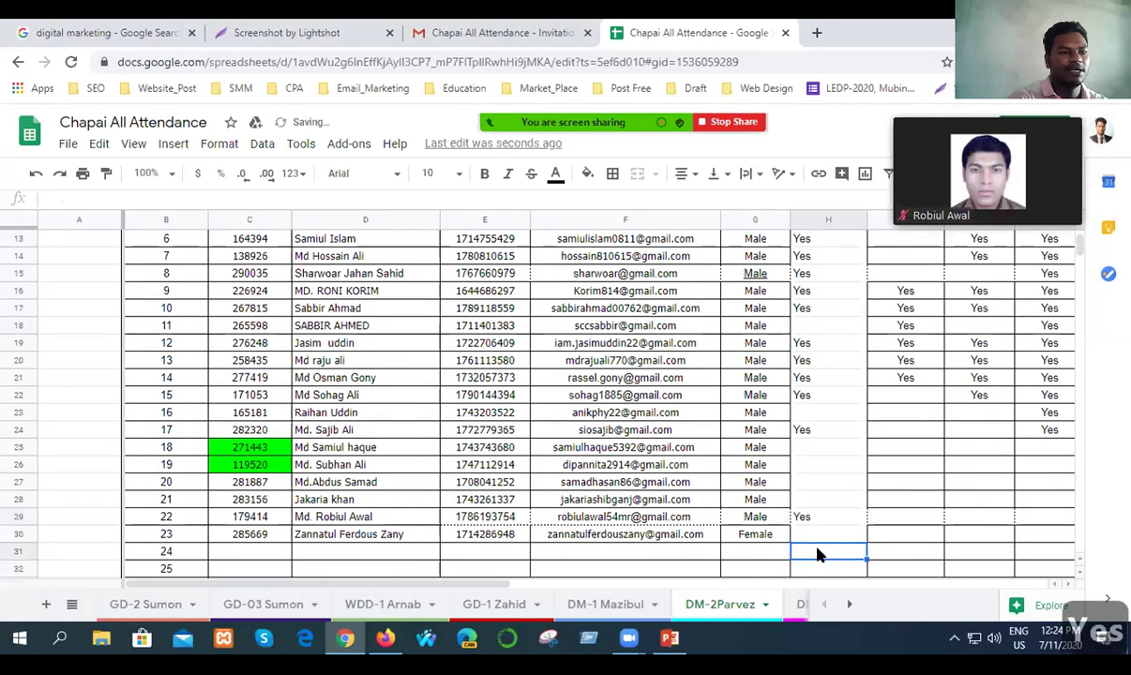
{"action": "key", "text": "ctrl+s"}
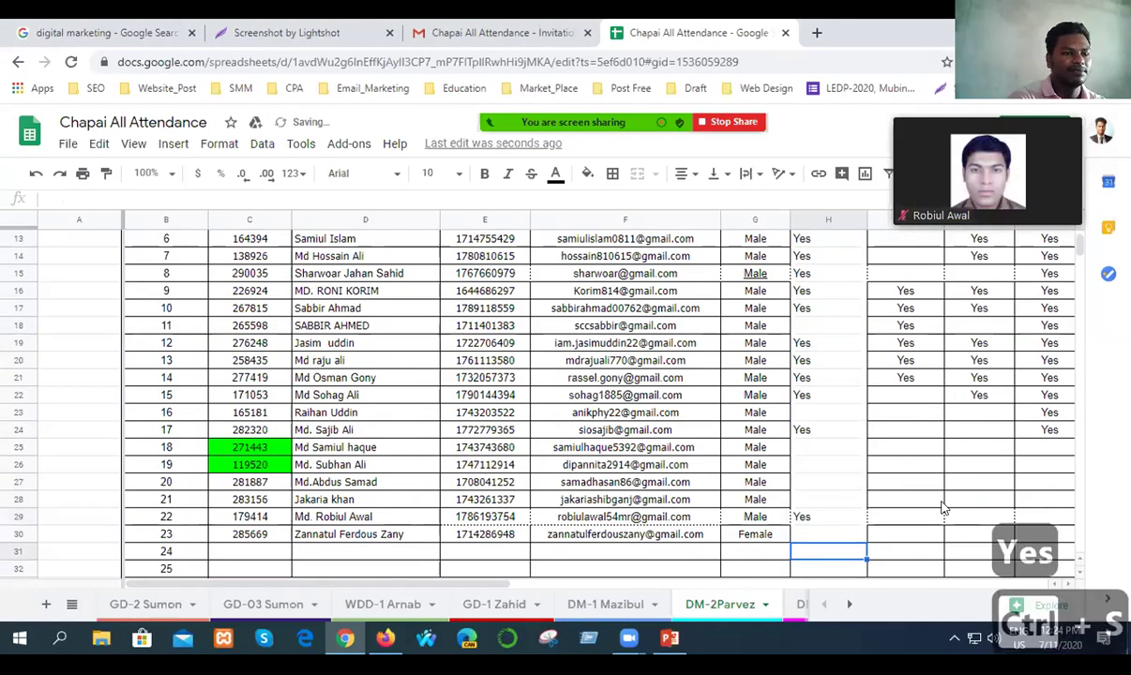
{"action": "scroll", "coordinate": [938, 506], "scroll_direction": "down", "scroll_amount": 4}
{"action": "scroll", "coordinate": [936, 507], "scroll_direction": "down", "scroll_amount": 1}
{"action": "scroll", "coordinate": [916, 517], "scroll_direction": "up", "scroll_amount": 4}
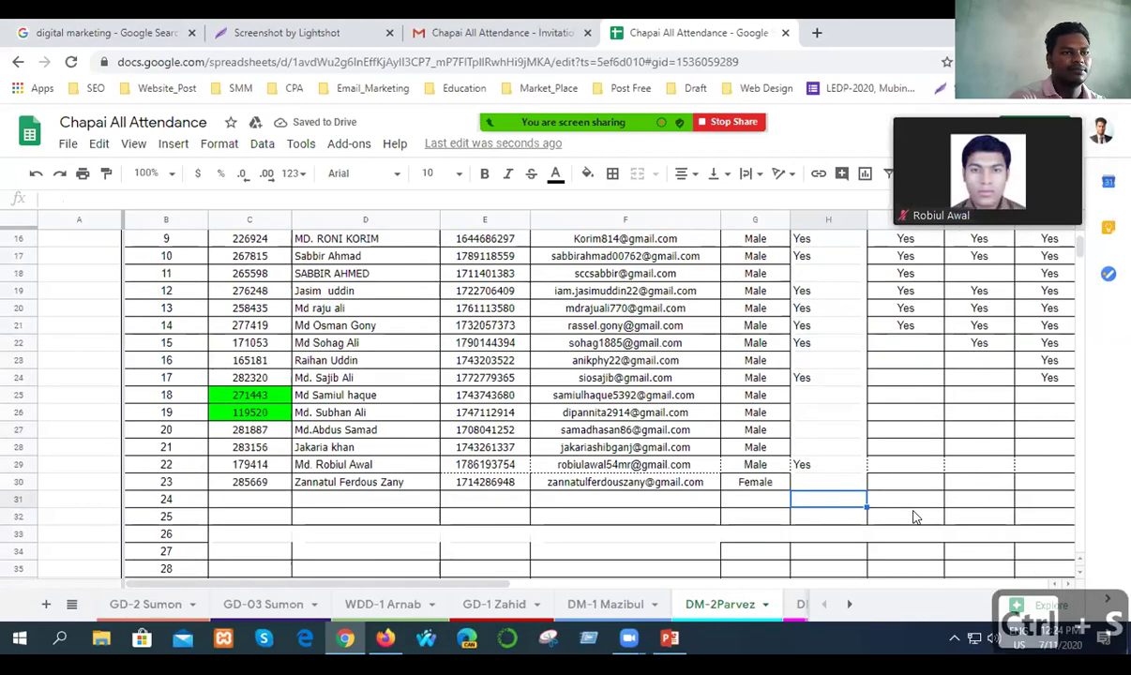
Switch to the DM-03 sheet and scroll through its student rows and Class-1 to Class-7 columns.
{"action": "left_click", "coordinate": [796, 603]}
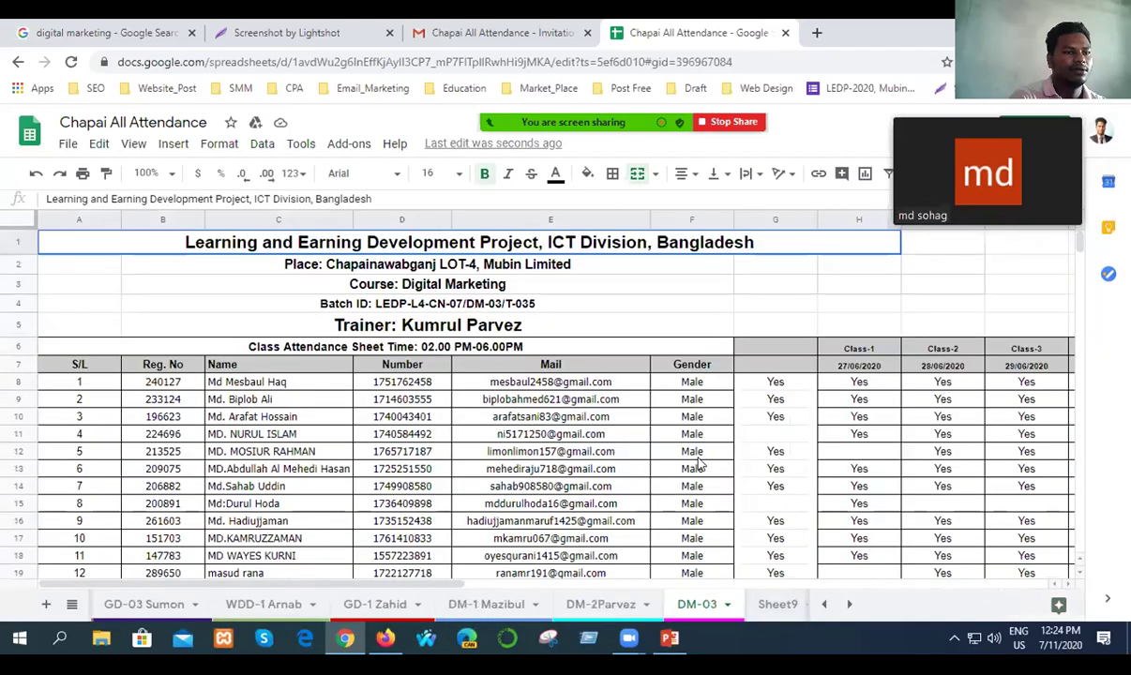
{"action": "scroll", "coordinate": [714, 474], "scroll_direction": "down", "scroll_amount": 8}
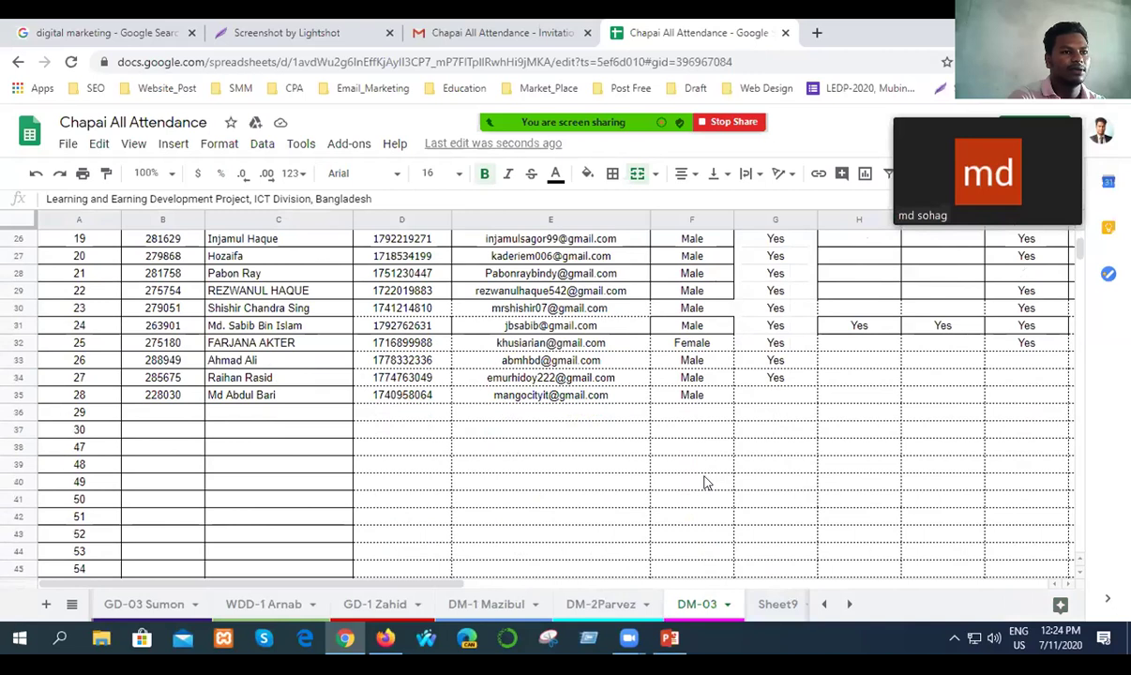
{"action": "scroll", "coordinate": [706, 482], "scroll_direction": "up", "scroll_amount": 1}
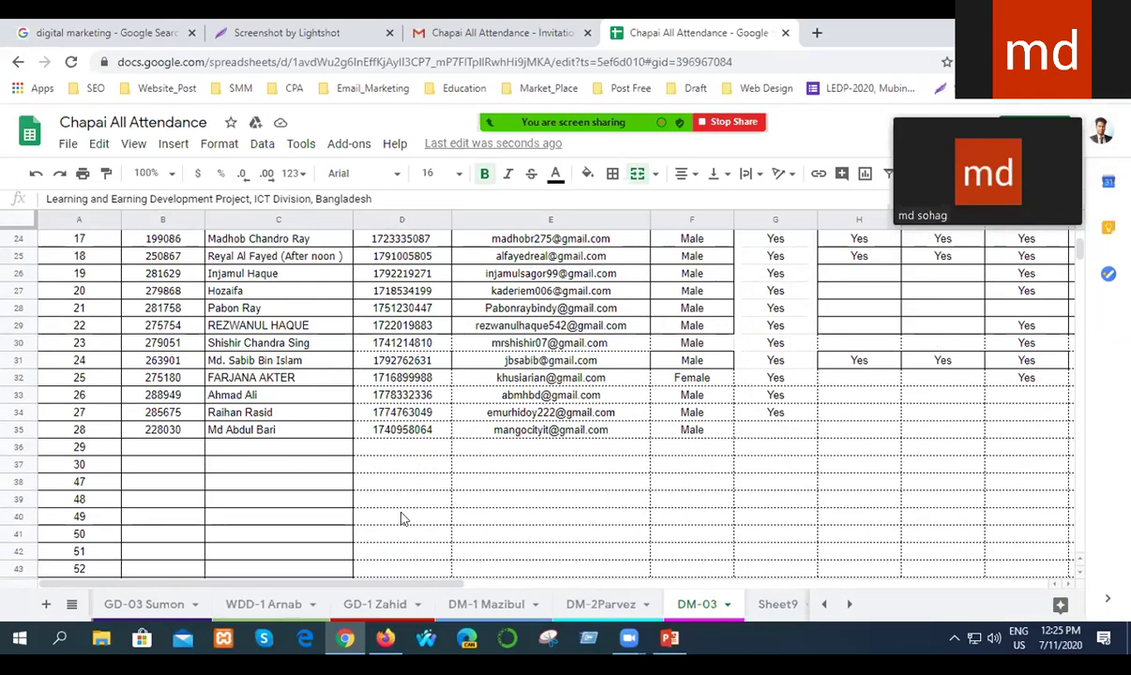
{"action": "left_click_drag", "start_coordinate": [405, 586], "coordinate": [548, 565]}
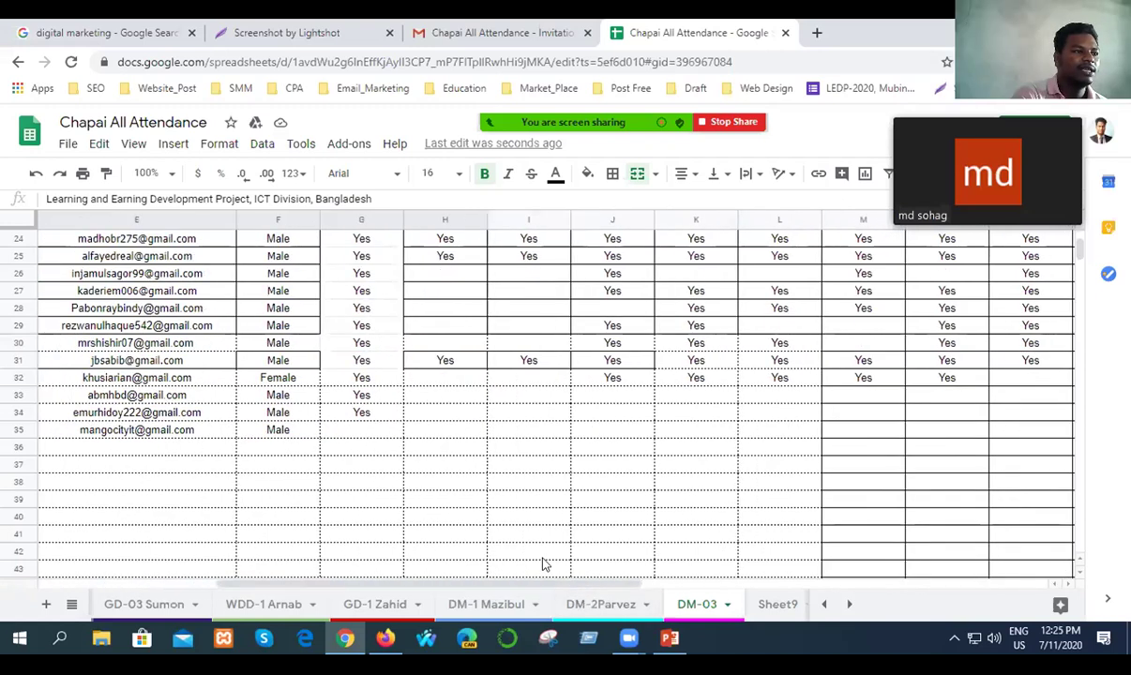
{"action": "left_click_drag", "start_coordinate": [411, 583], "coordinate": [267, 586]}
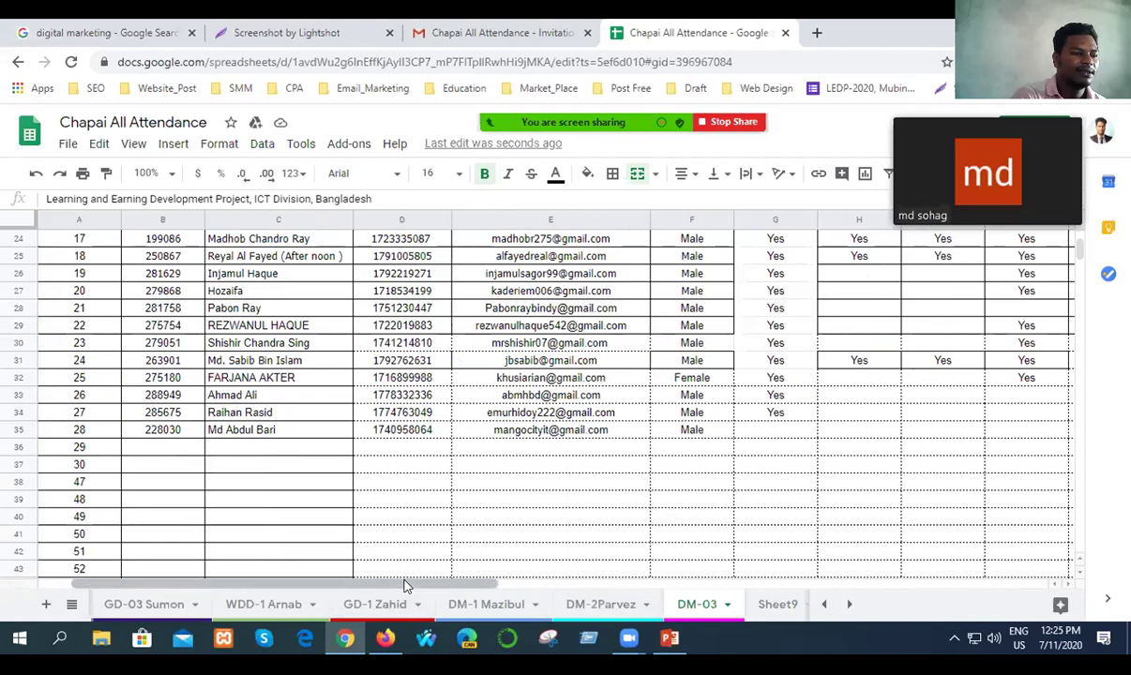
{"action": "left_click_drag", "start_coordinate": [409, 587], "coordinate": [542, 594]}
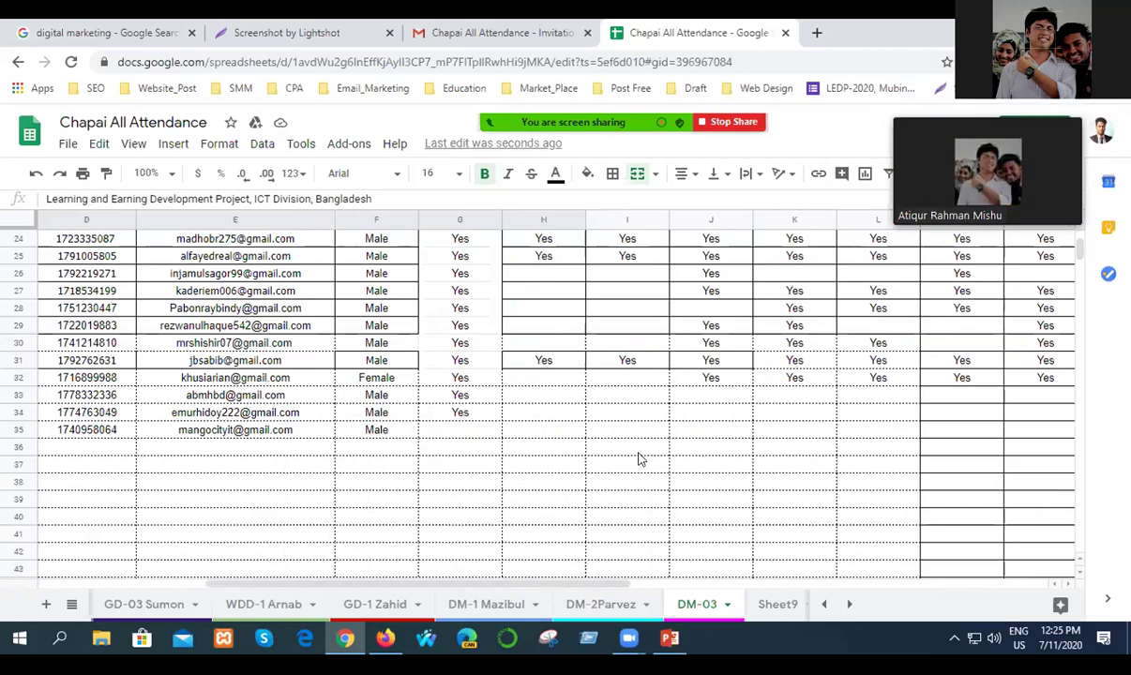
{"action": "scroll", "coordinate": [497, 482], "scroll_direction": "up", "scroll_amount": 8}
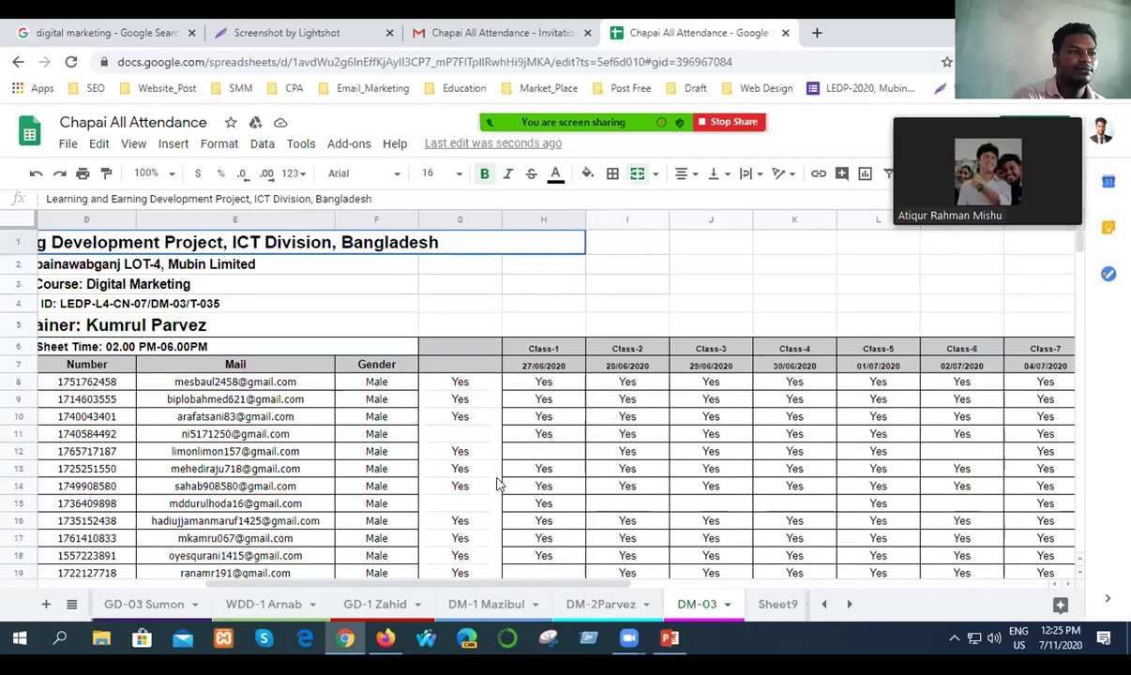
Clear all old Yes values from column G of DM-03.
{"action": "left_click", "coordinate": [463, 219]}
{"action": "key", "text": "Delete"}
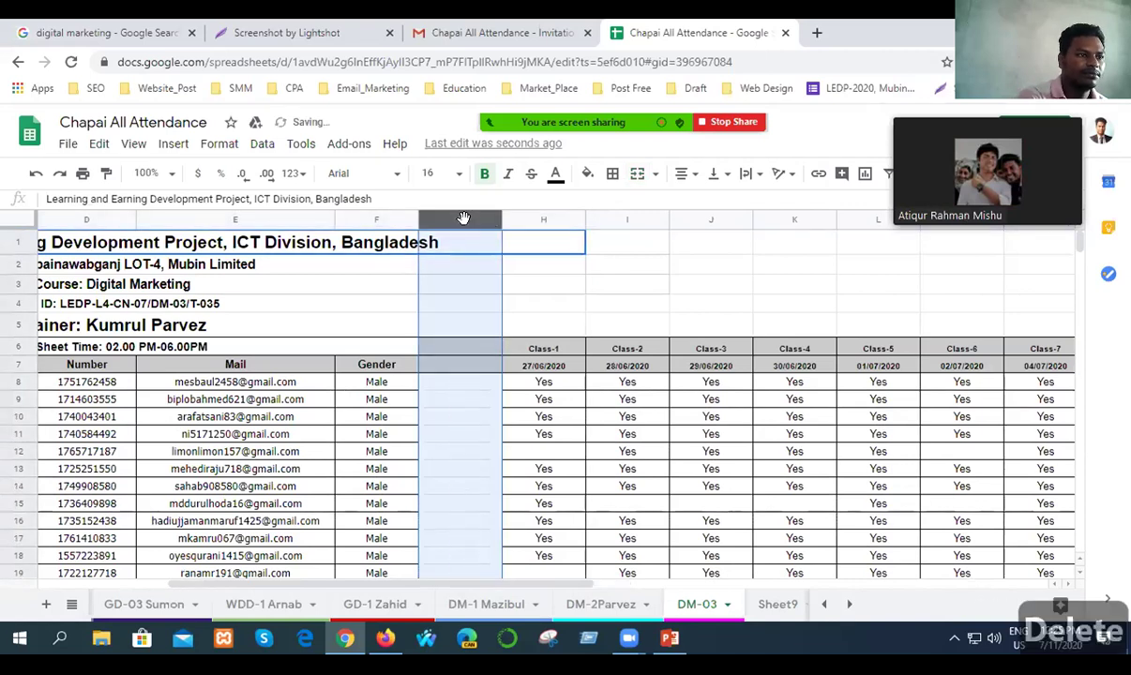
{"action": "left_click", "coordinate": [439, 424]}
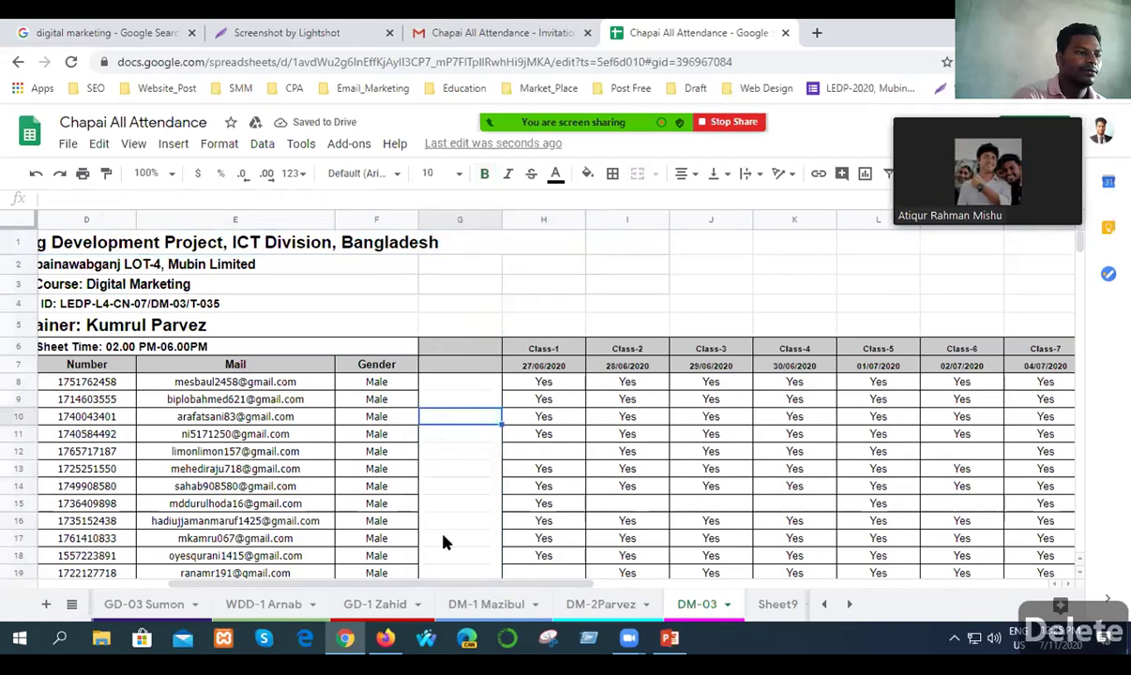
Enter Yes in G19 and save the spreadsheet.
{"action": "left_click", "coordinate": [435, 575]}
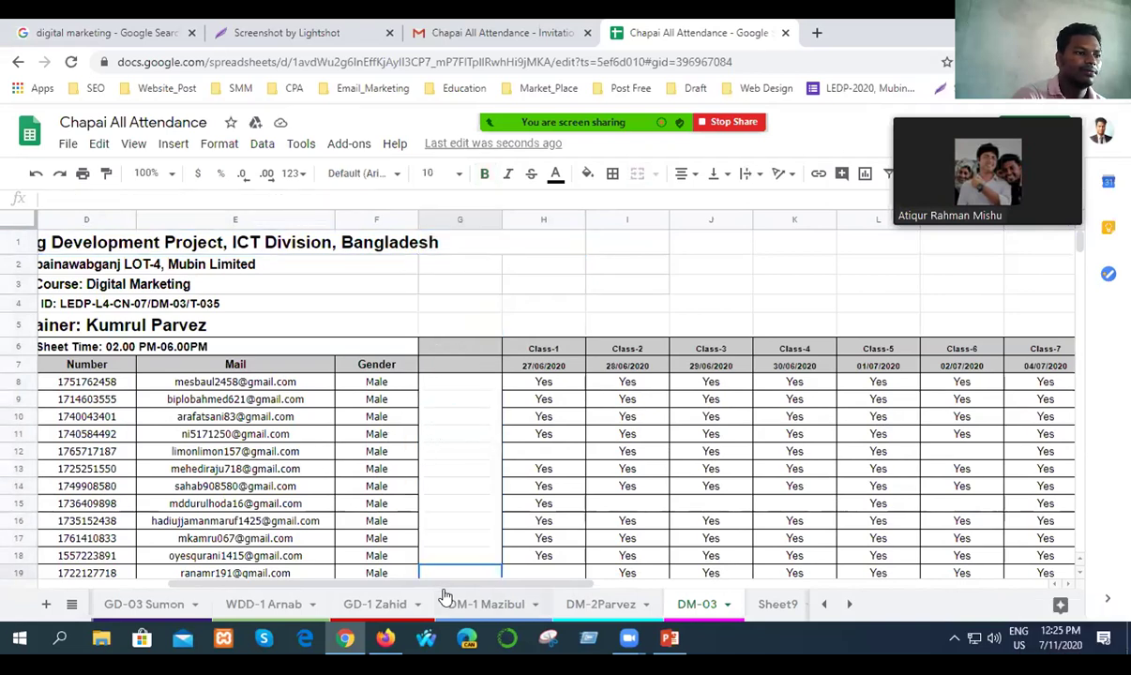
{"action": "left_click_drag", "start_coordinate": [435, 586], "coordinate": [355, 585]}
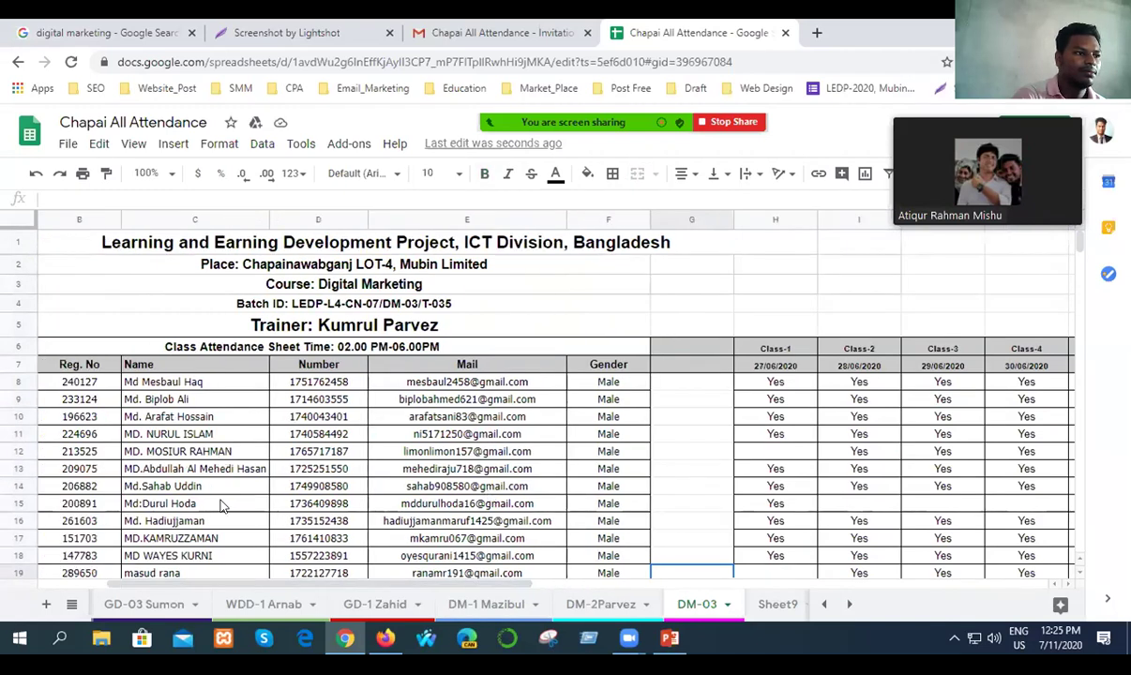
{"action": "scroll", "coordinate": [221, 506], "scroll_direction": "down", "scroll_amount": 3}
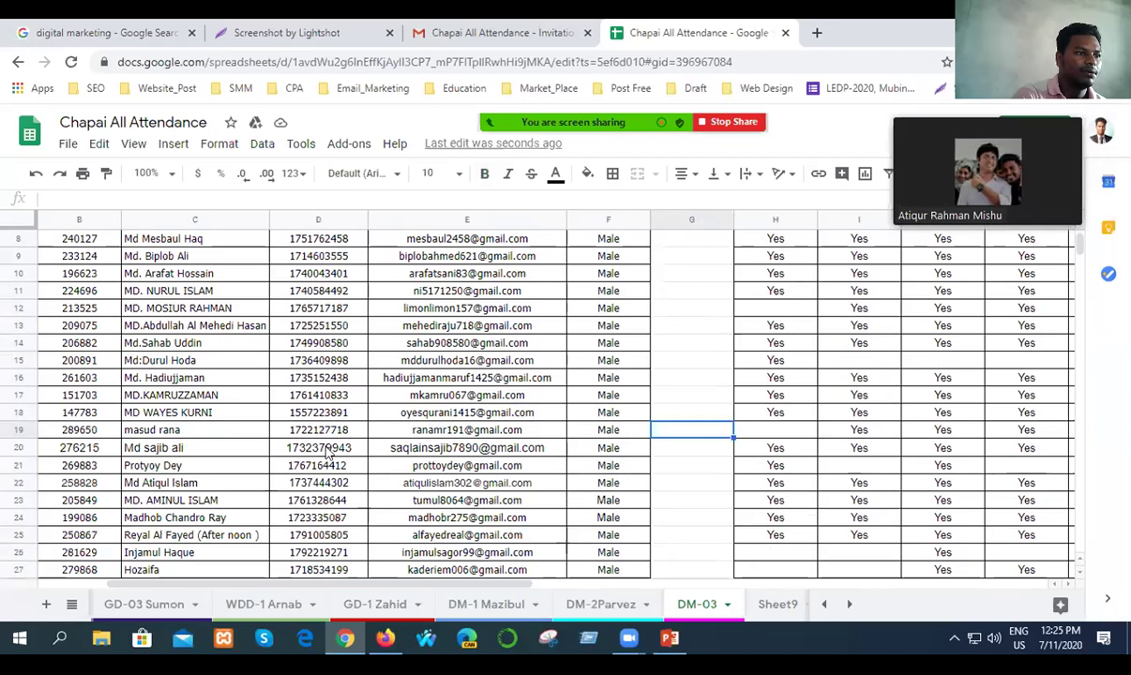
{"action": "double_click", "coordinate": [666, 426]}
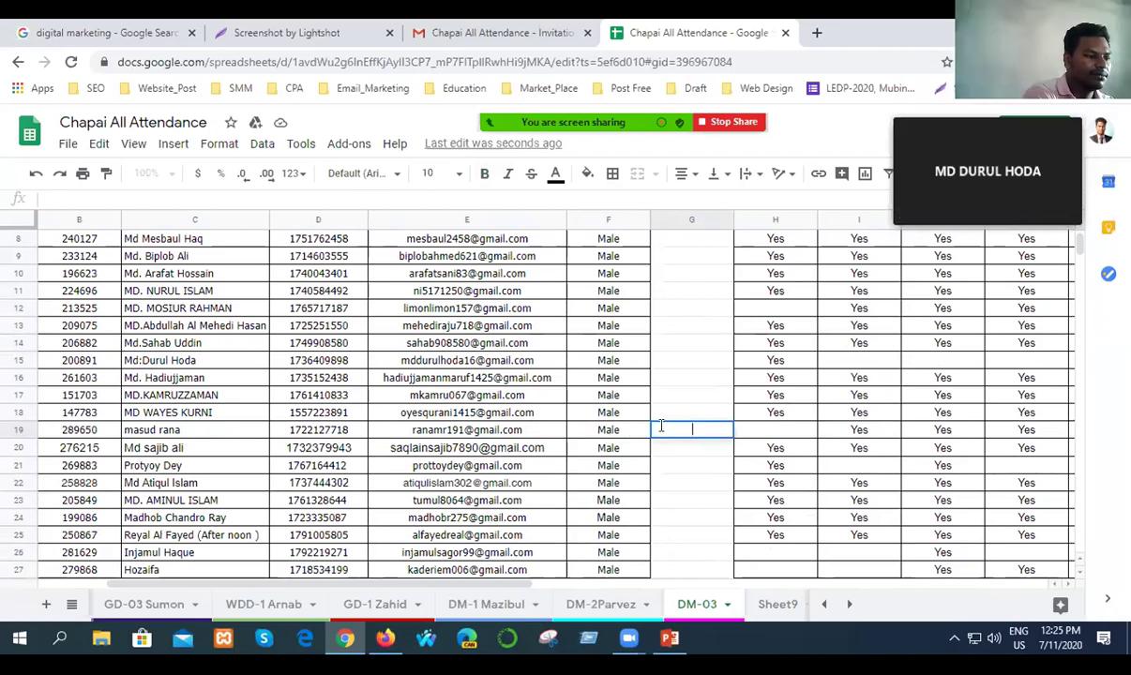
{"action": "type", "text": "Yes"}
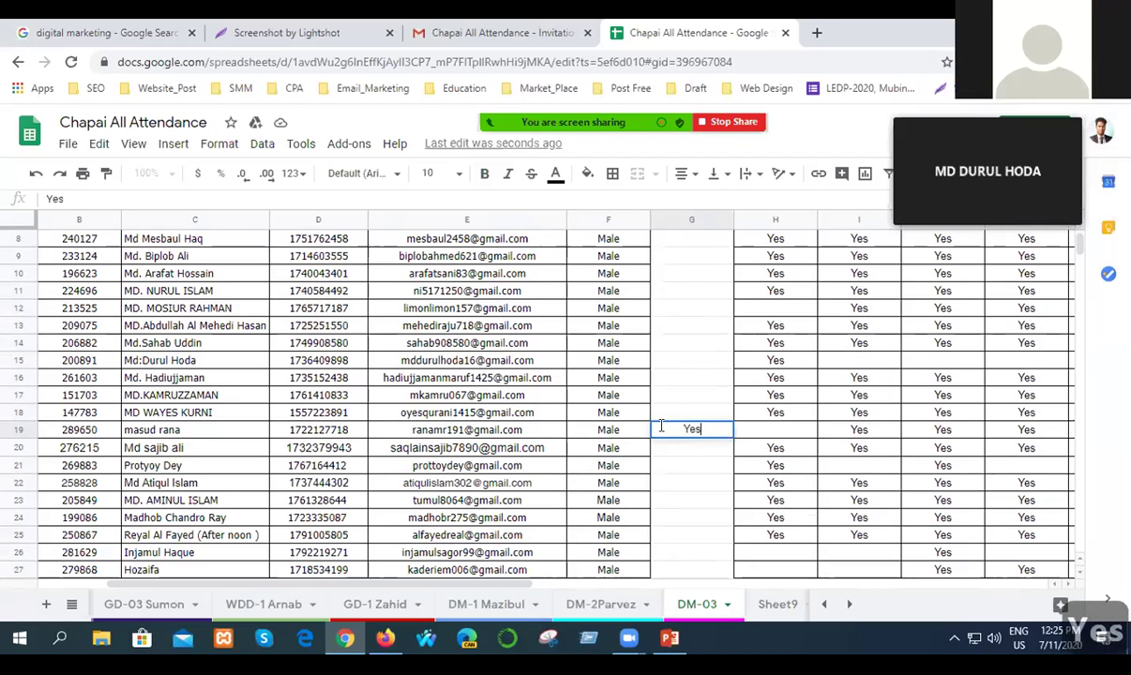
{"action": "left_click", "coordinate": [700, 469]}
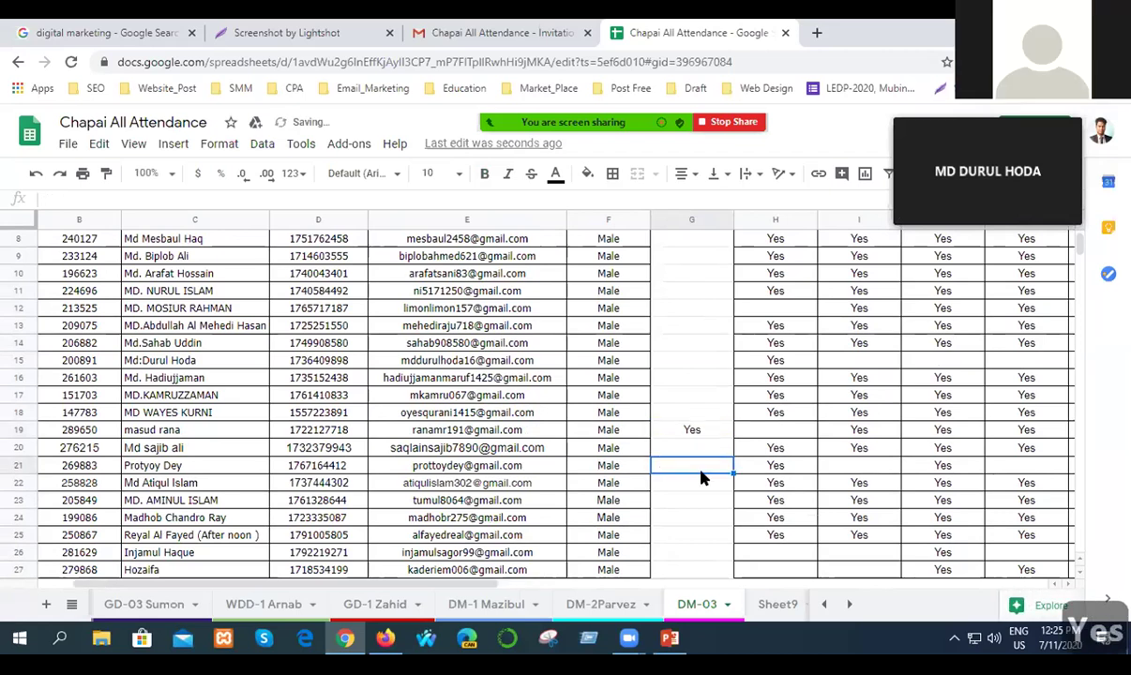
{"action": "key", "text": "ctrl+s"}
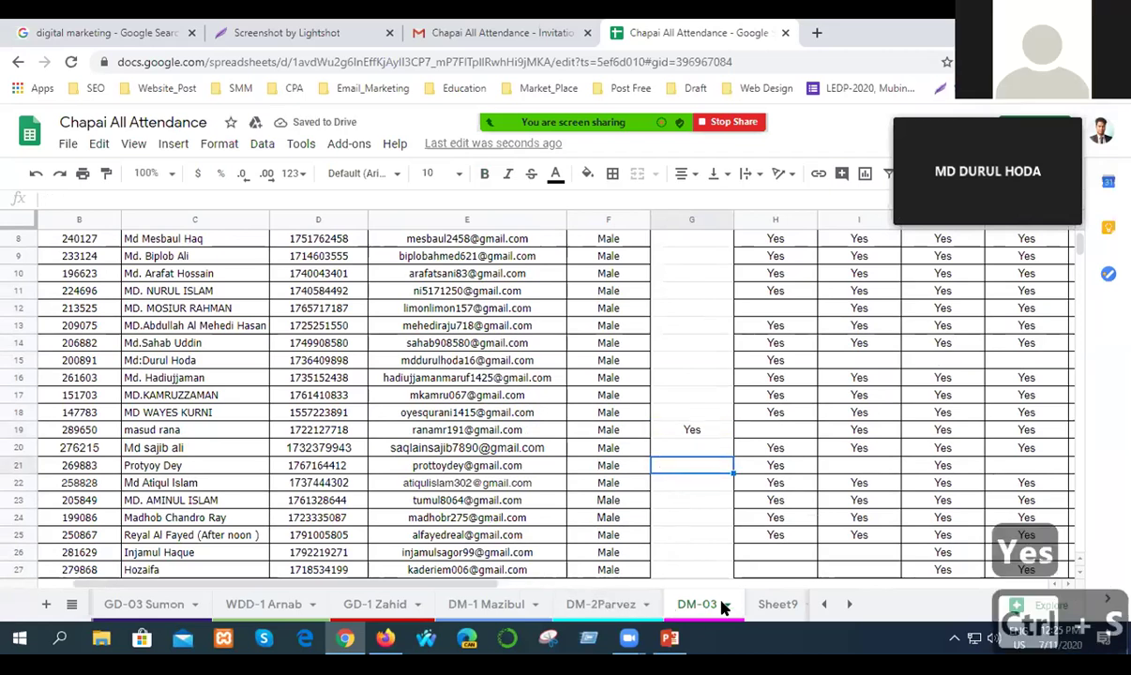
{"action": "left_click", "coordinate": [586, 604]}
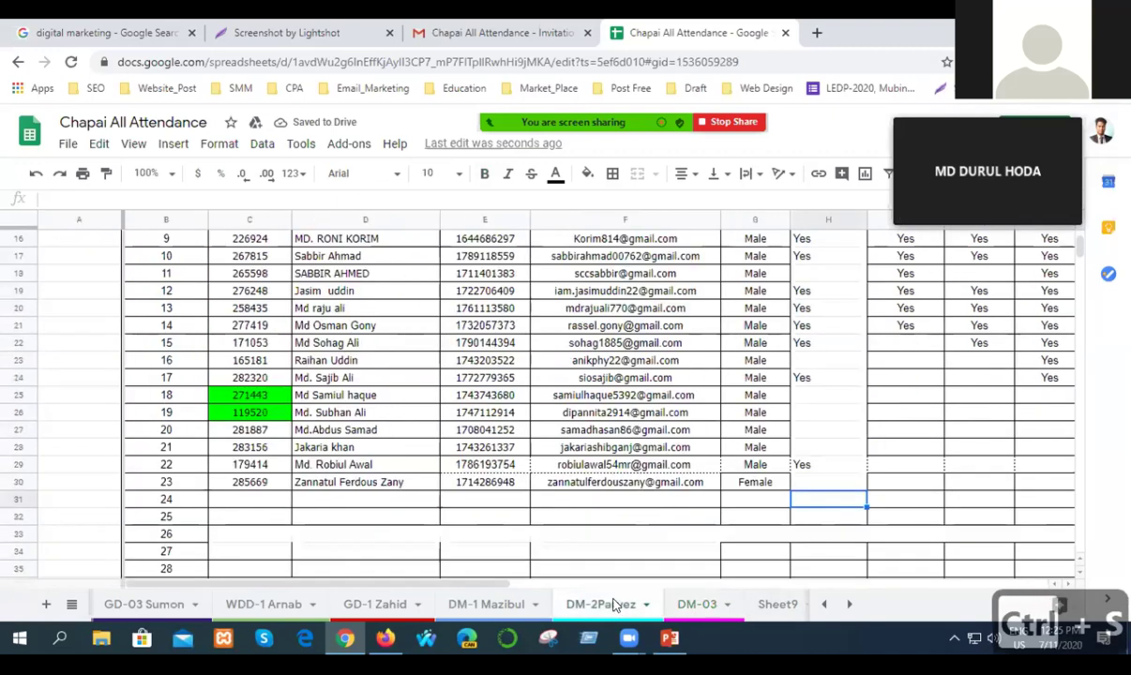
{"action": "scroll", "coordinate": [503, 476], "scroll_direction": "up", "scroll_amount": 3}
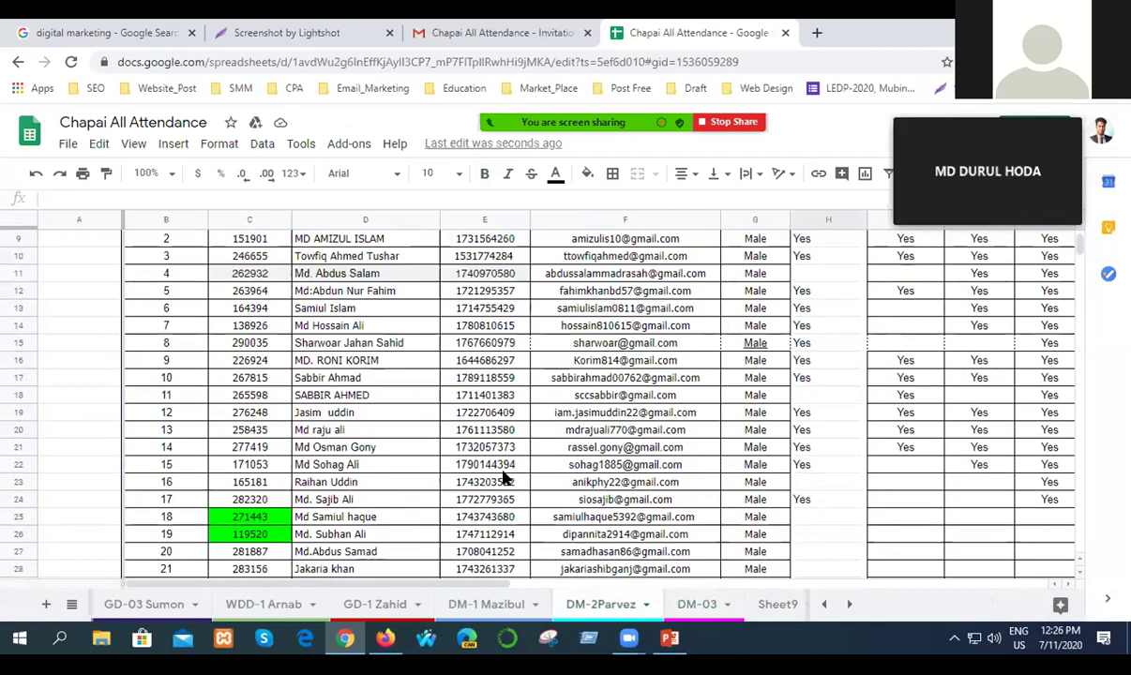
{"action": "scroll", "coordinate": [503, 476], "scroll_direction": "up", "scroll_amount": 2}
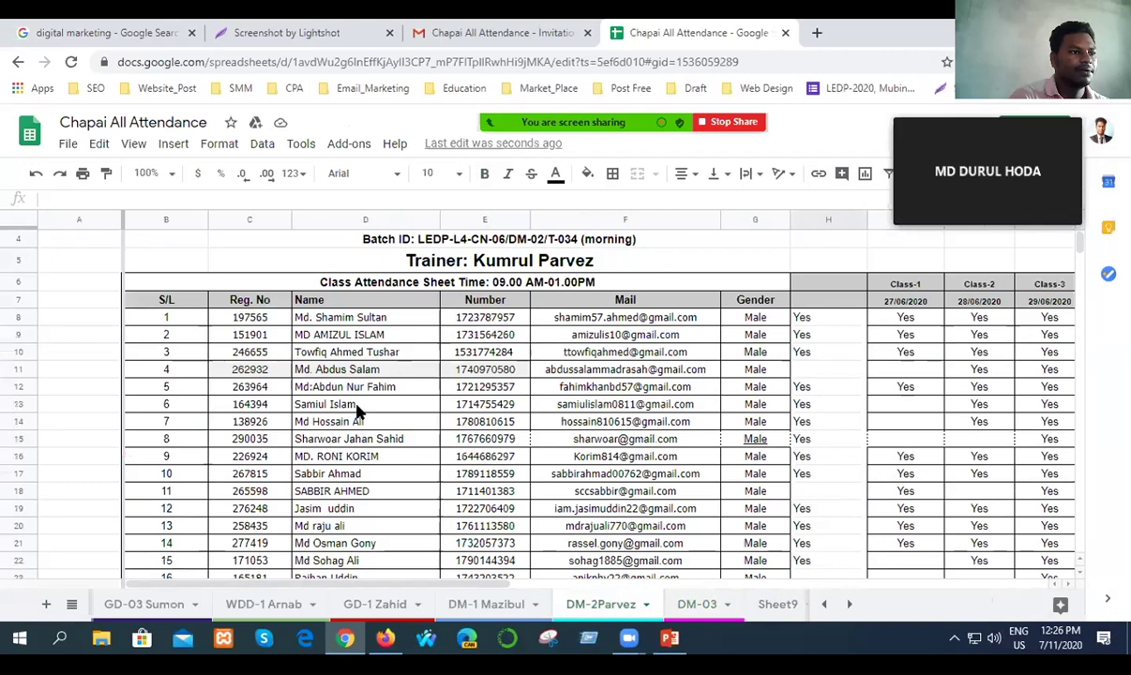
{"action": "scroll", "coordinate": [358, 422], "scroll_direction": "down", "scroll_amount": 3}
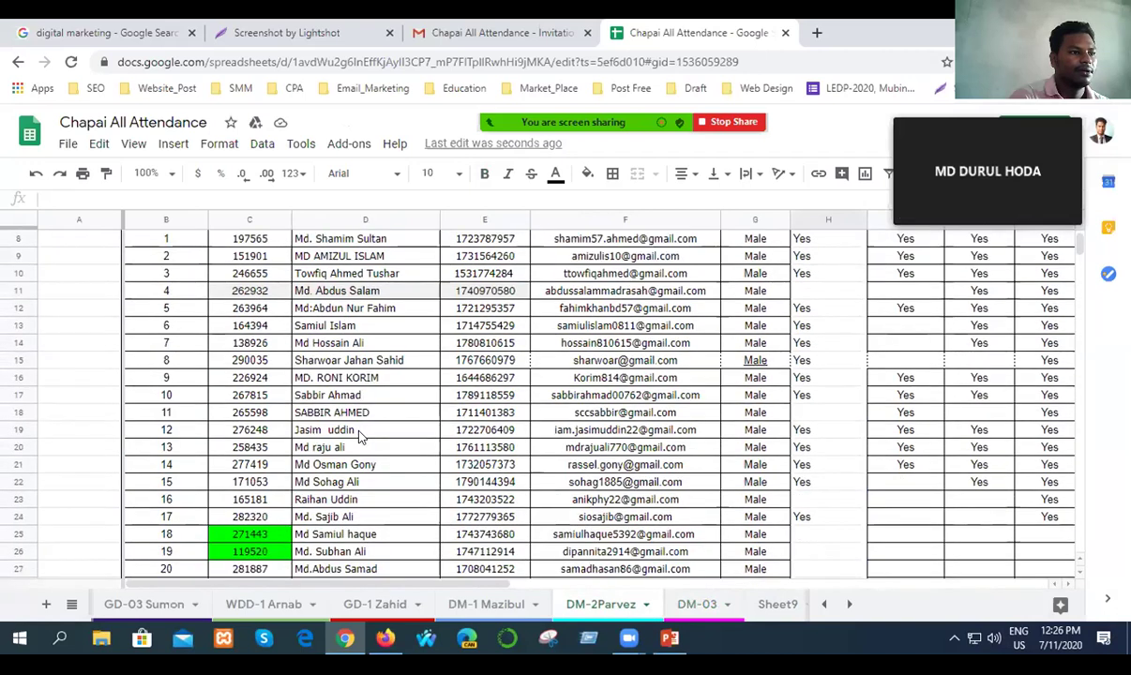
{"action": "scroll", "coordinate": [358, 433], "scroll_direction": "down", "scroll_amount": 3}
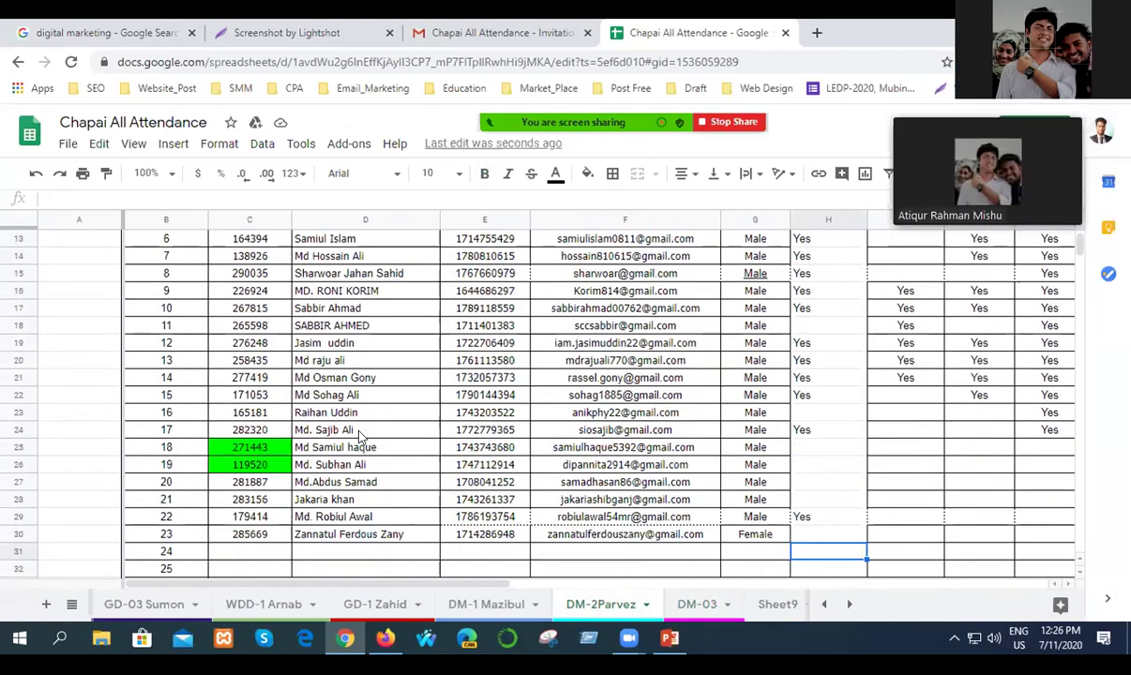
Return to DM-03, enter Yes in G15 and save.
{"action": "left_click", "coordinate": [695, 607]}
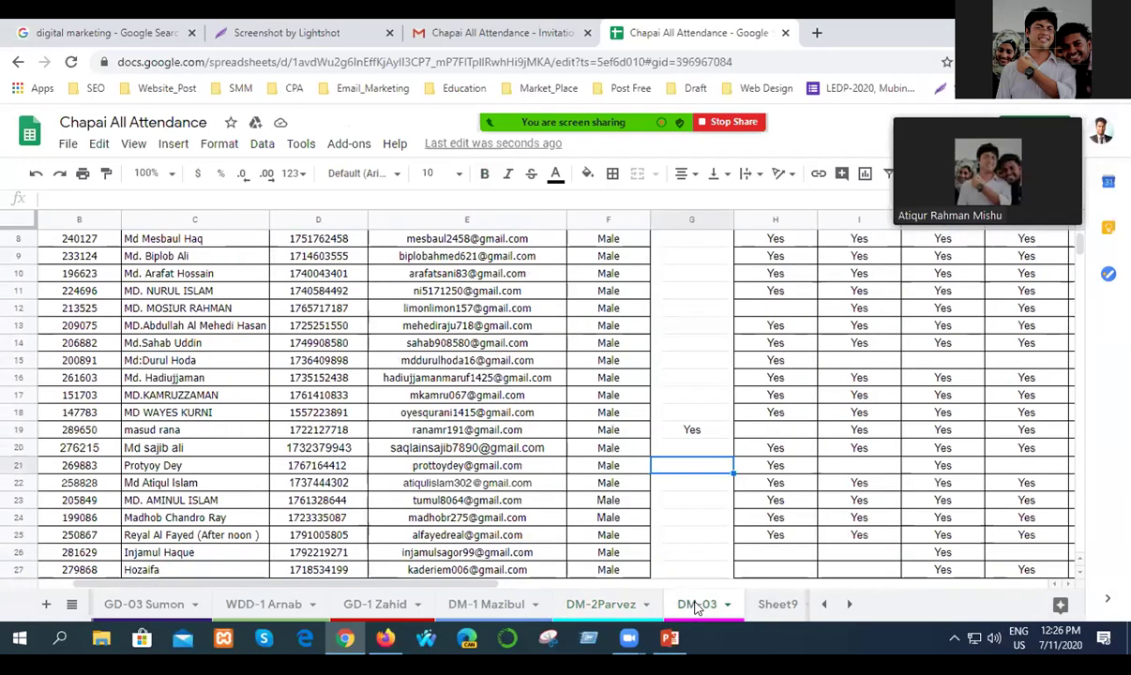
{"action": "scroll", "coordinate": [198, 401], "scroll_direction": "down", "scroll_amount": 1}
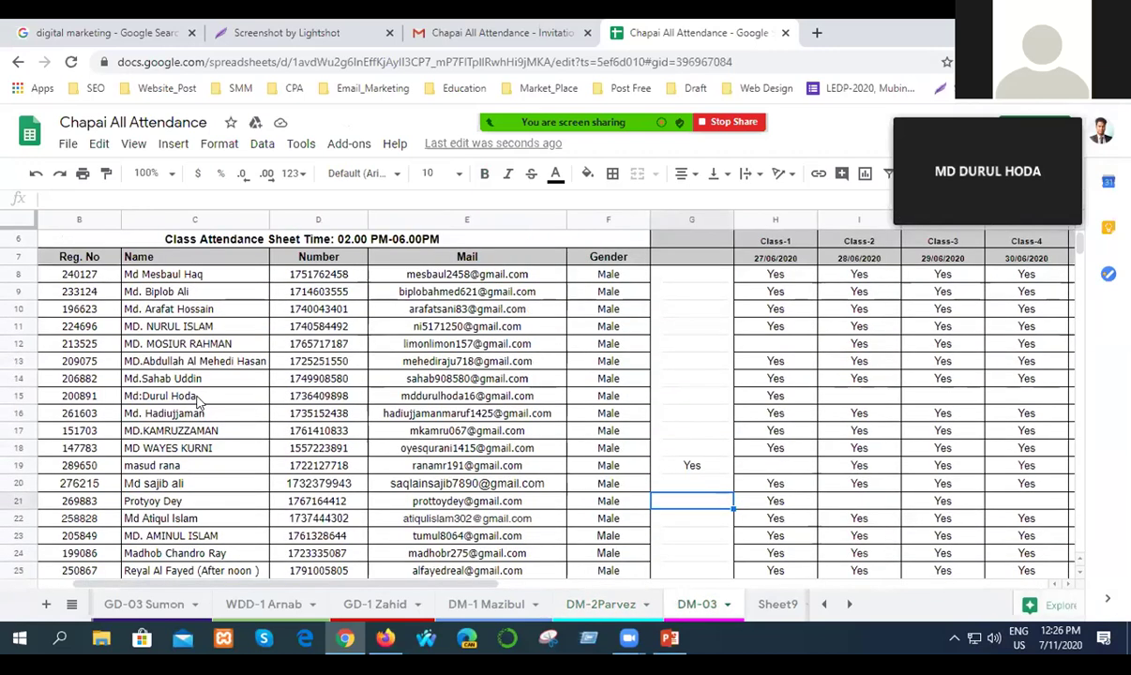
{"action": "scroll", "coordinate": [198, 401], "scroll_direction": "down", "scroll_amount": 3}
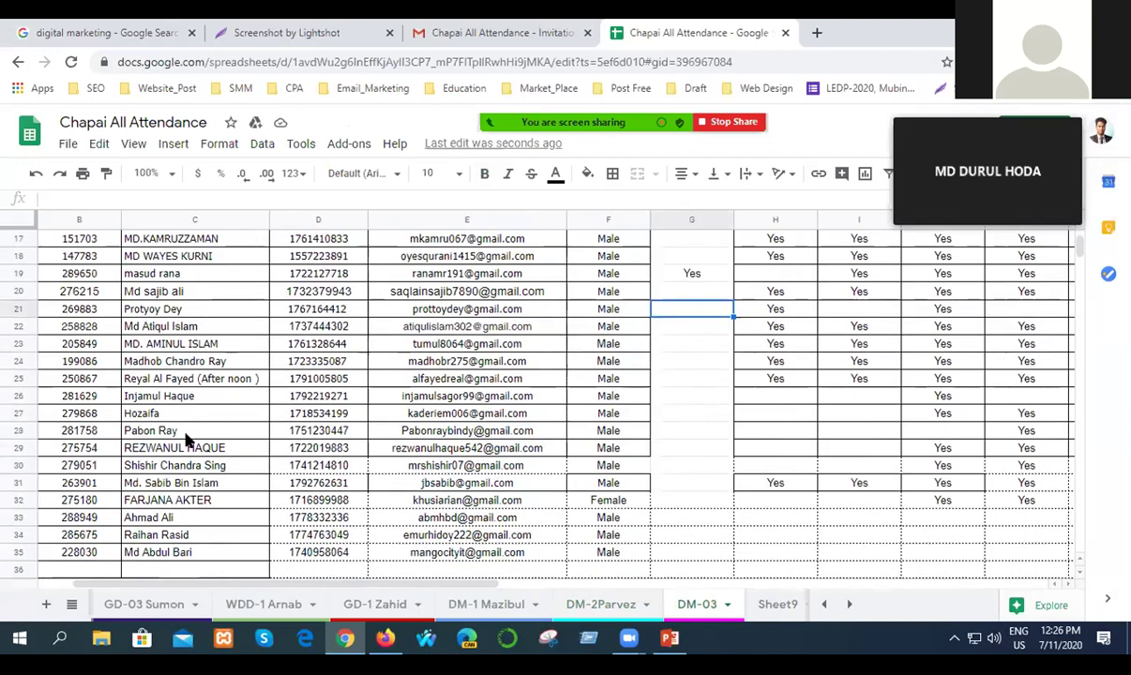
{"action": "scroll", "coordinate": [186, 439], "scroll_direction": "up", "scroll_amount": 2}
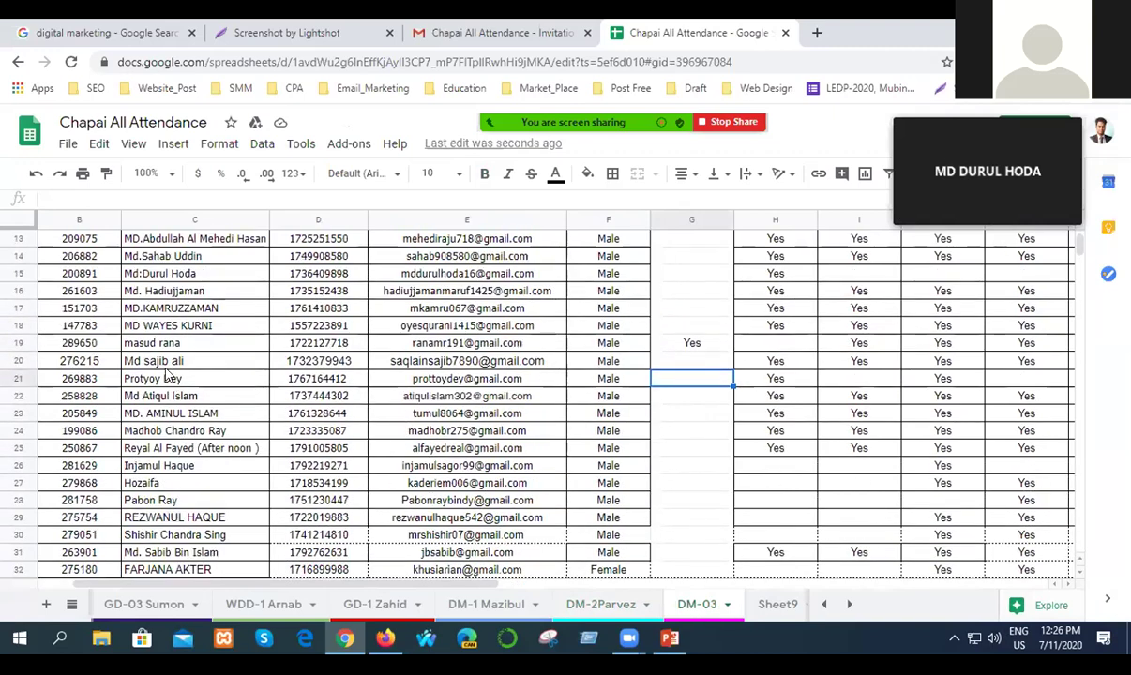
{"action": "left_click", "coordinate": [690, 271]}
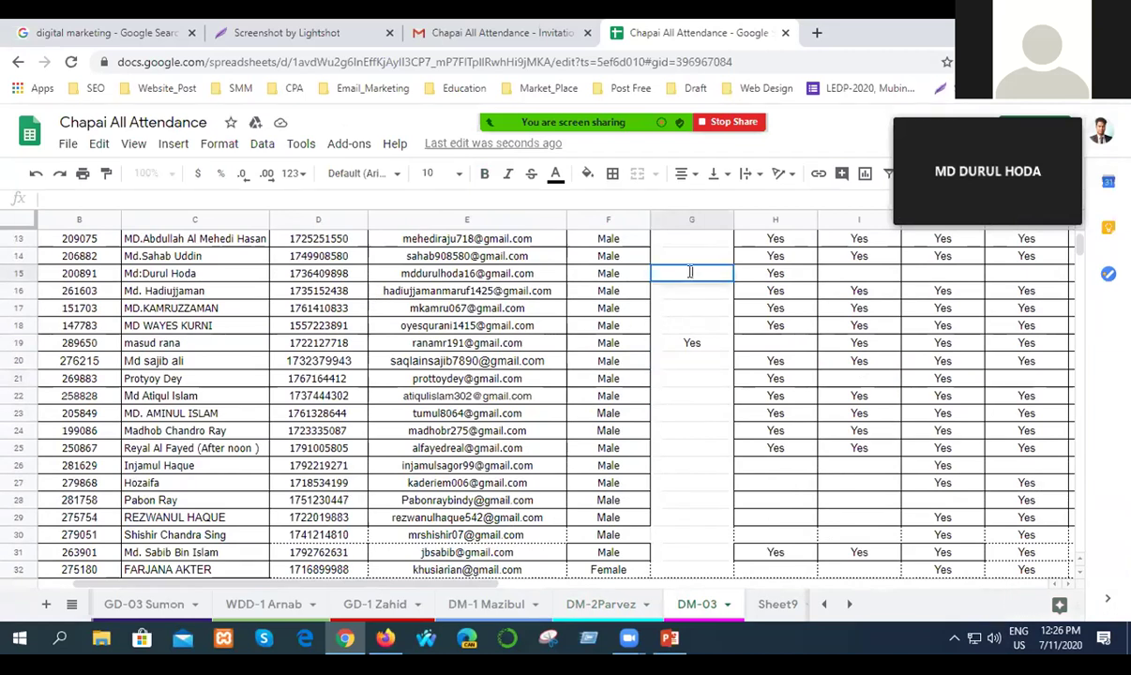
{"action": "type", "text": "Yes"}
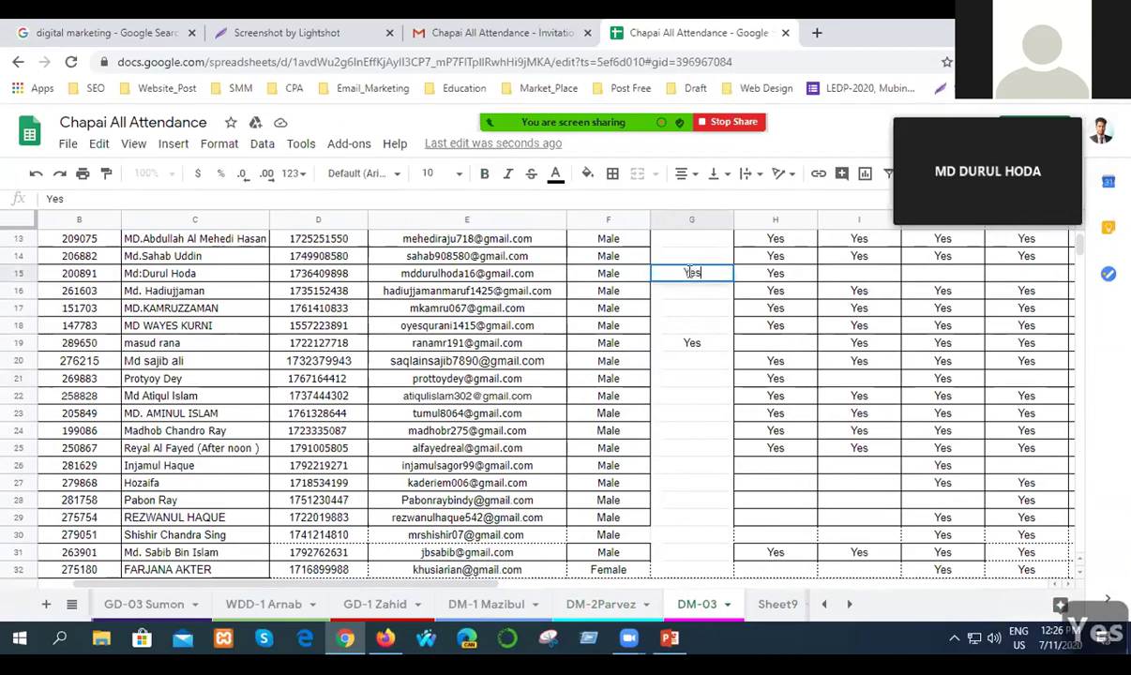
{"action": "left_click", "coordinate": [700, 383]}
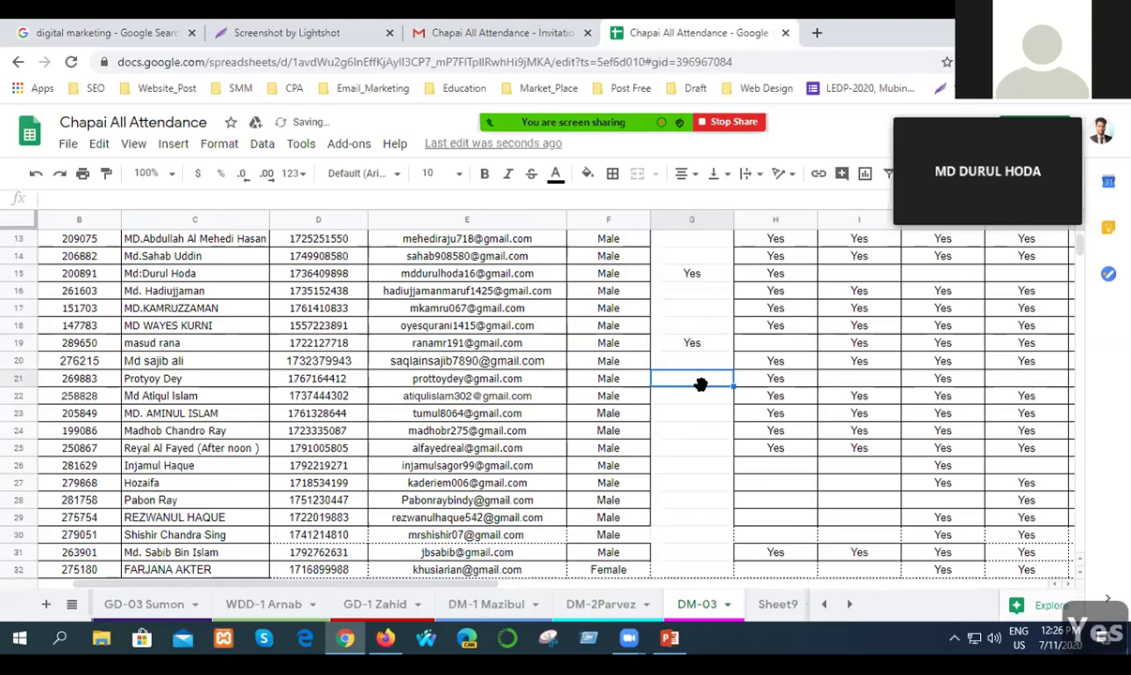
{"action": "key", "text": "ctrl+s"}
Enter Yes in G35 and save the spreadsheet.
{"action": "scroll", "coordinate": [698, 443], "scroll_direction": "down", "scroll_amount": 3}
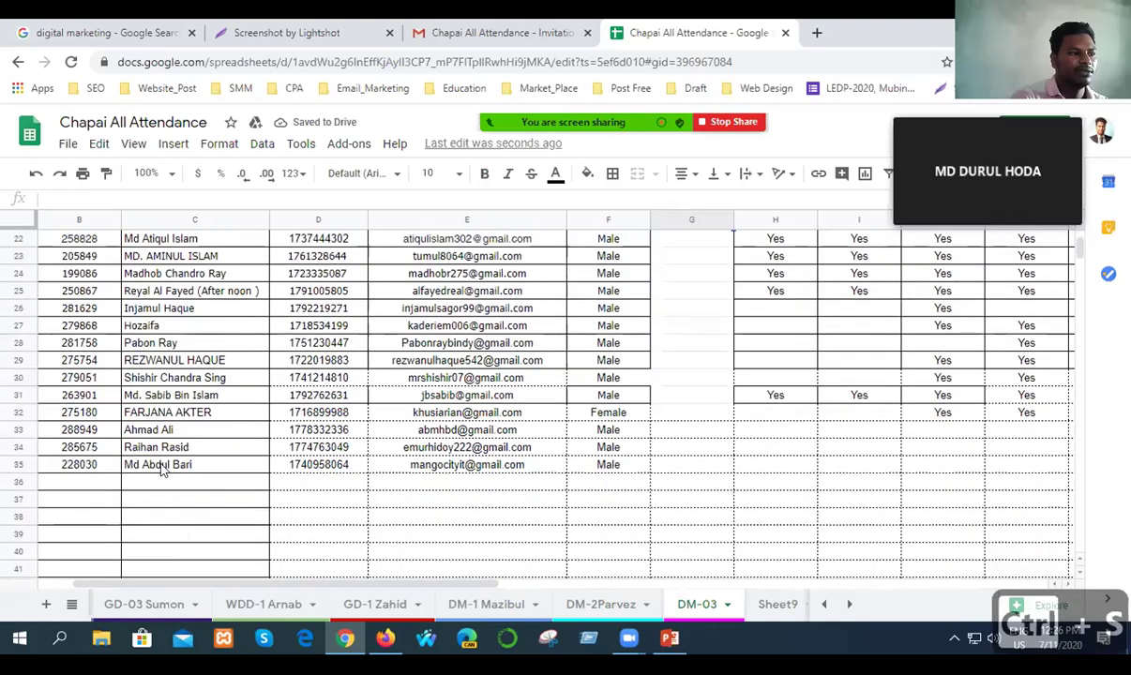
{"action": "left_click", "coordinate": [673, 464]}
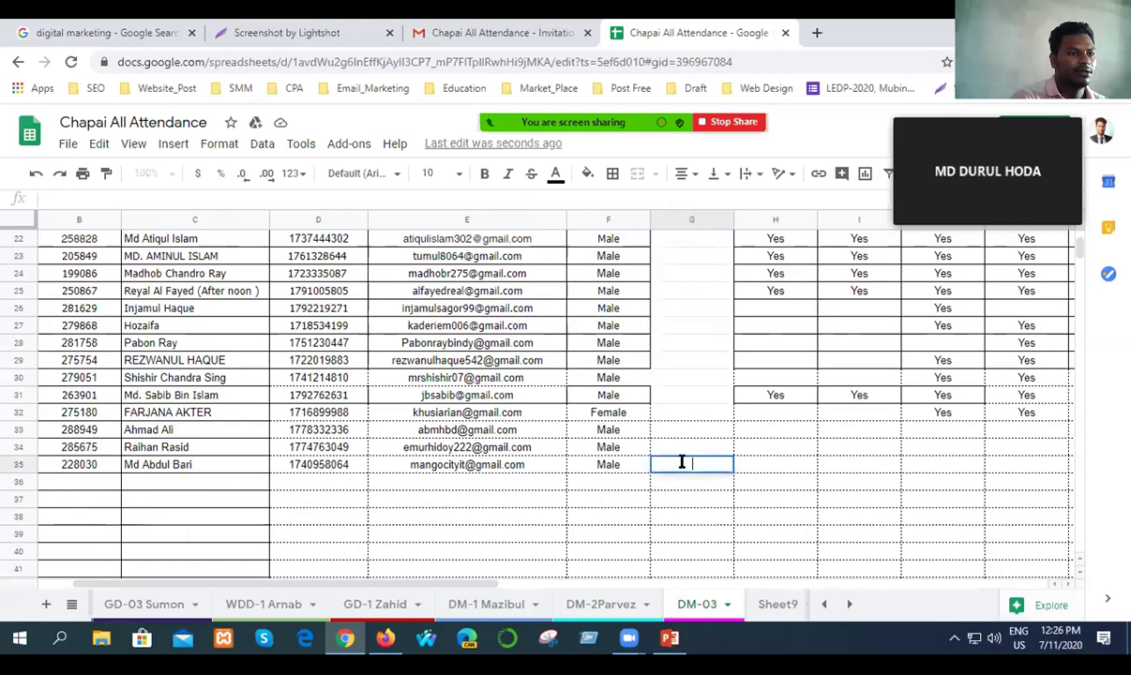
{"action": "type", "text": "Yes"}
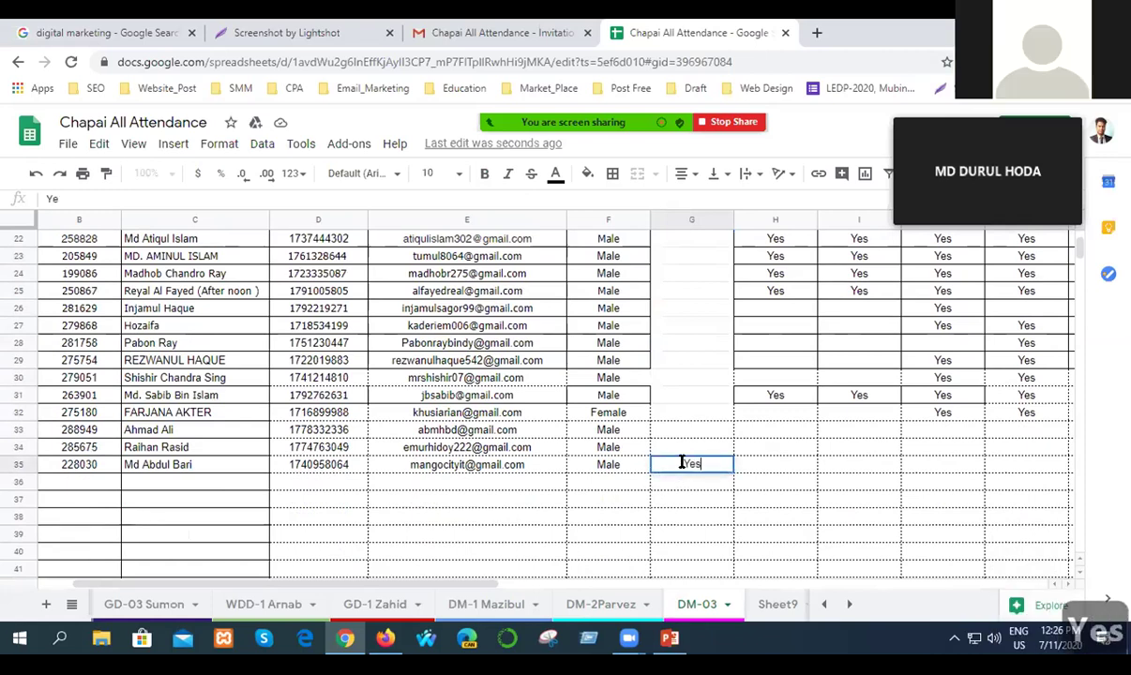
{"action": "left_click", "coordinate": [709, 508]}
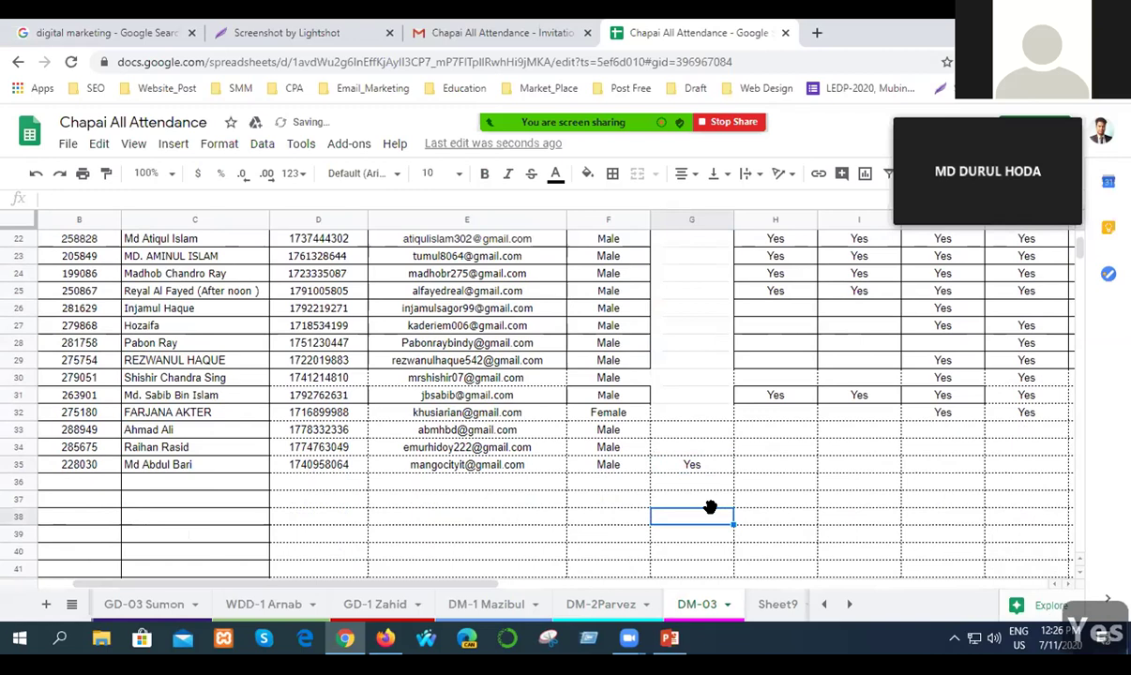
{"action": "key", "text": "ctrl+s"}
{"action": "key", "text": "ctrl+s"}
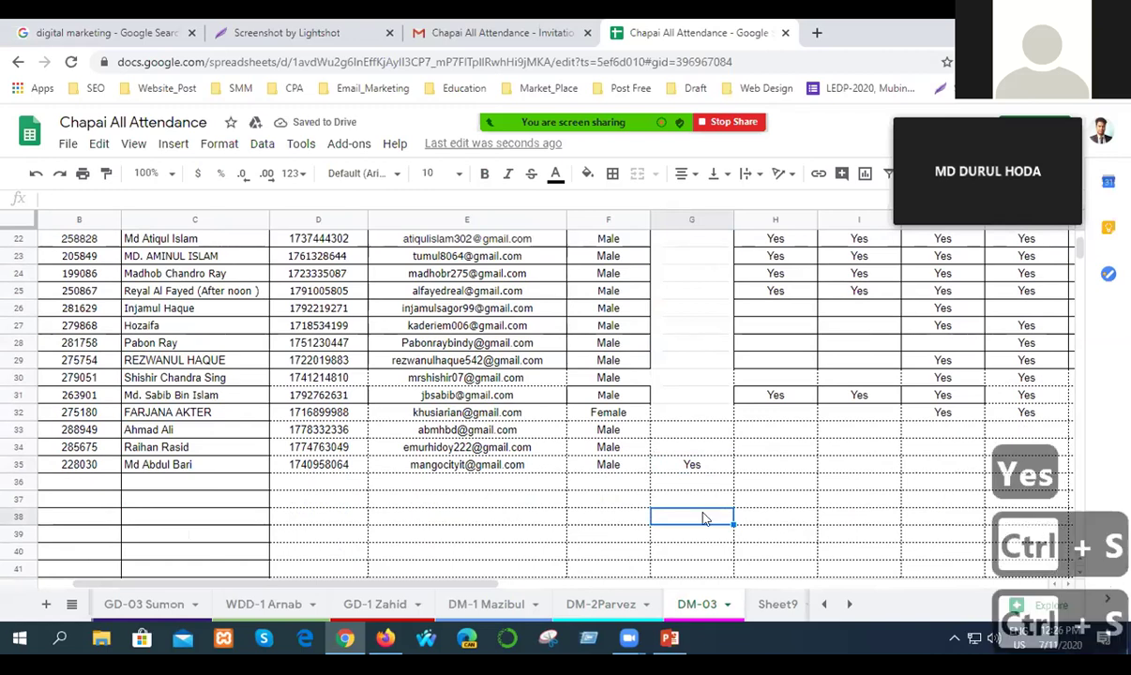
{"action": "left_click", "coordinate": [802, 516]}
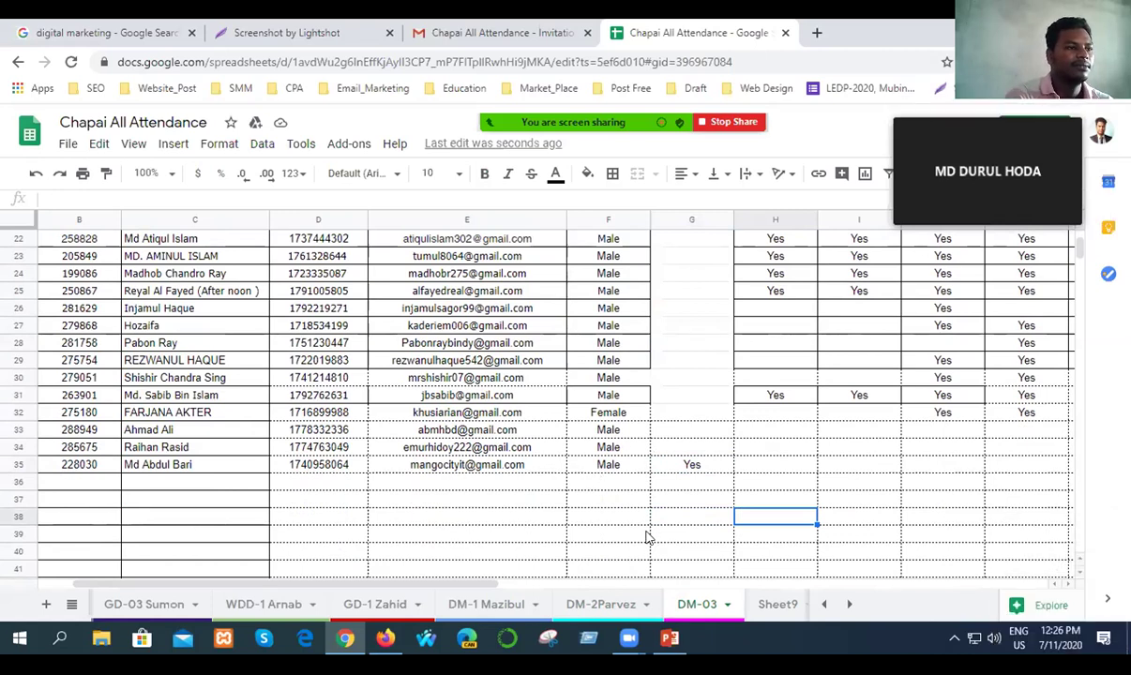
{"action": "scroll", "coordinate": [645, 537], "scroll_direction": "up", "scroll_amount": 5}
{"action": "scroll", "coordinate": [645, 537], "scroll_direction": "down", "scroll_amount": 5}
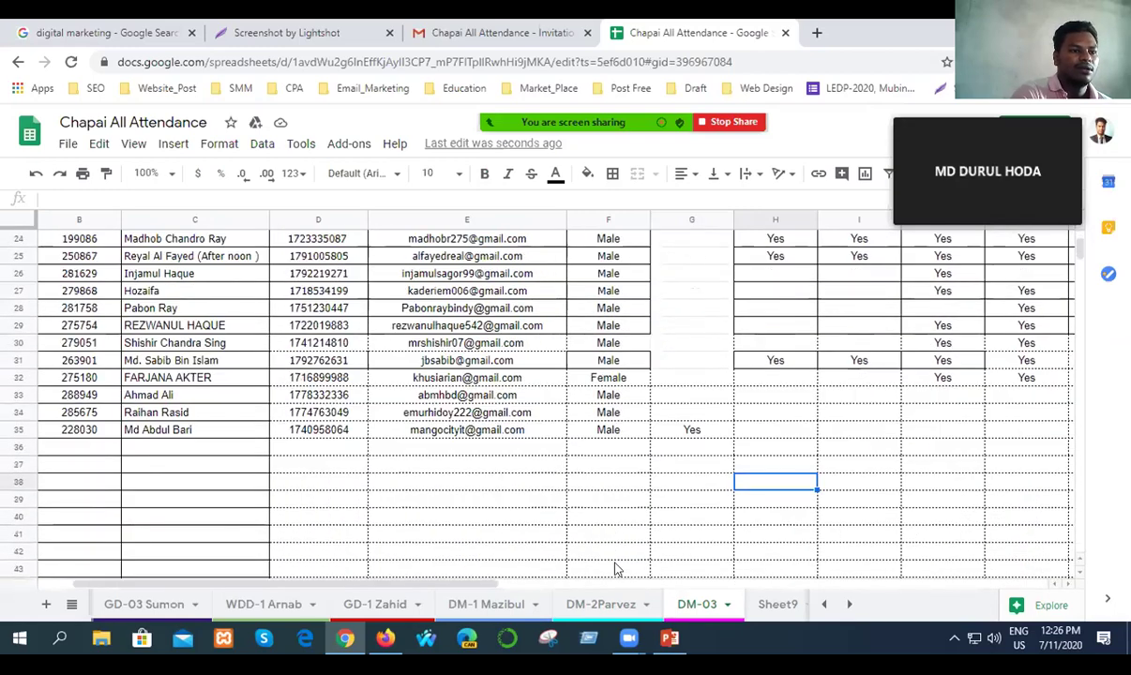
On DM-2Parvez, copy the column H attendance marks from rows 8 to 32.
{"action": "left_click", "coordinate": [592, 605]}
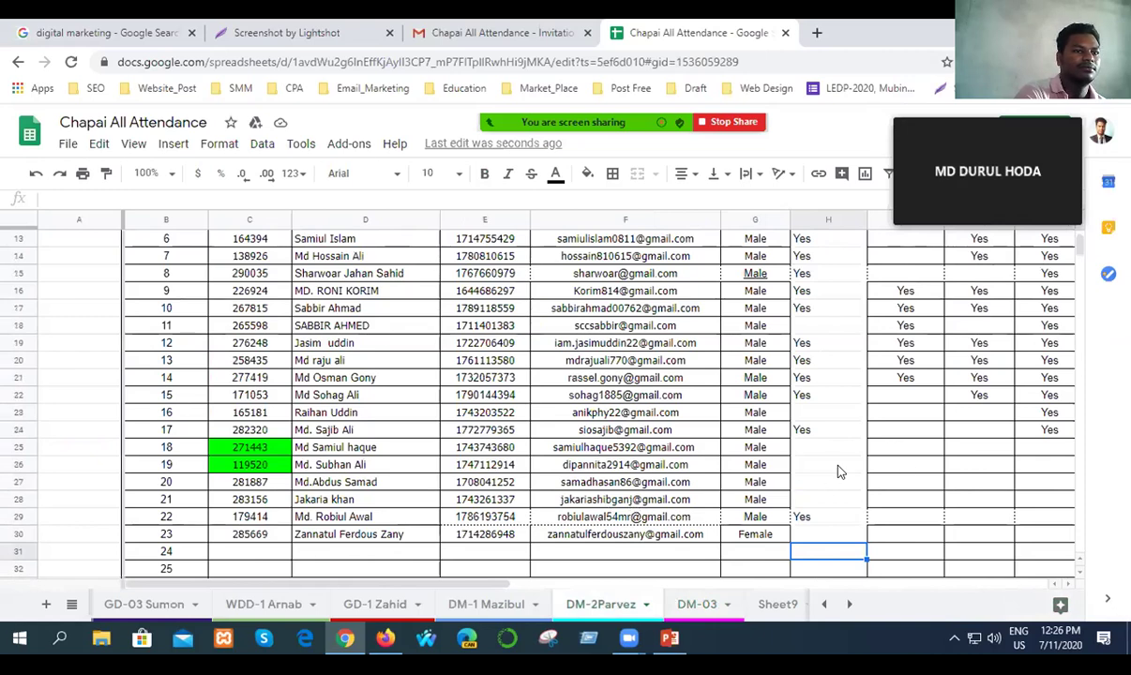
{"action": "scroll", "coordinate": [839, 472], "scroll_direction": "up", "scroll_amount": 3}
{"action": "scroll", "coordinate": [834, 422], "scroll_direction": "down", "scroll_amount": 1}
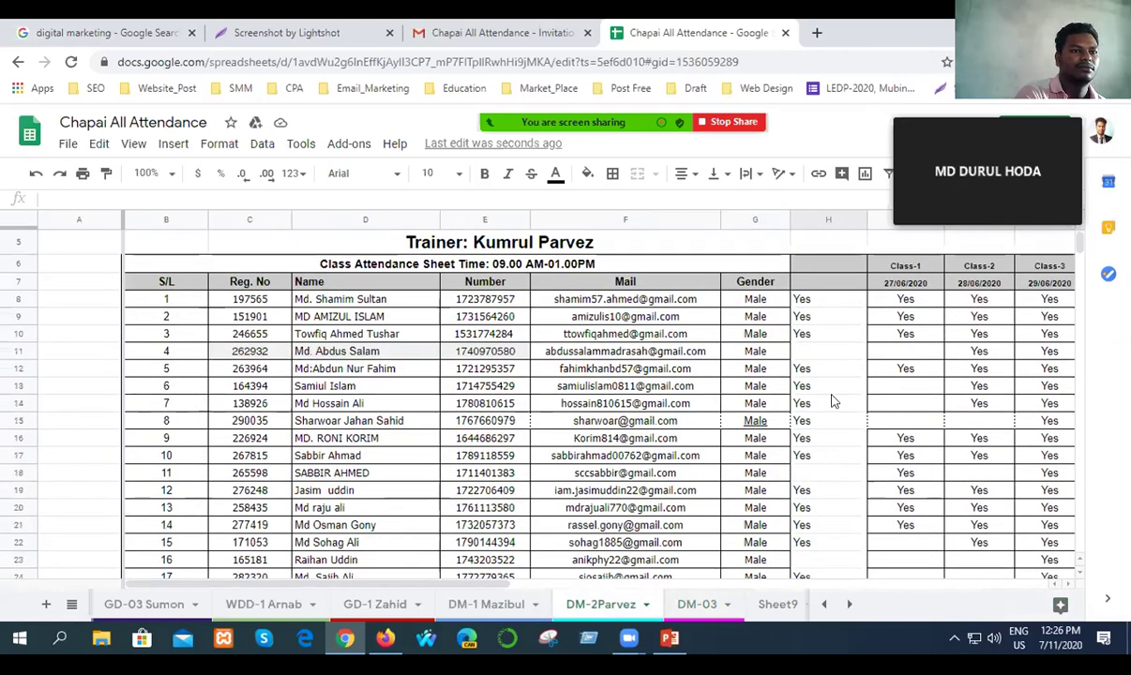
{"action": "left_click_drag", "start_coordinate": [815, 298], "coordinate": [832, 455]}
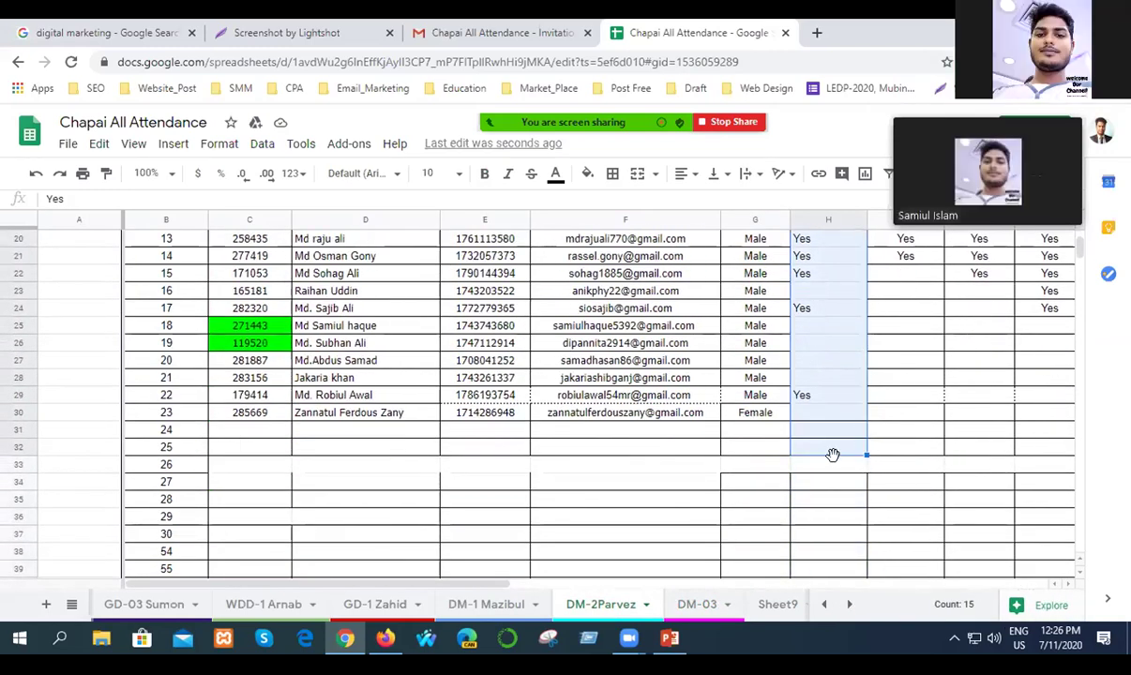
{"action": "key", "text": "ctrl+c"}
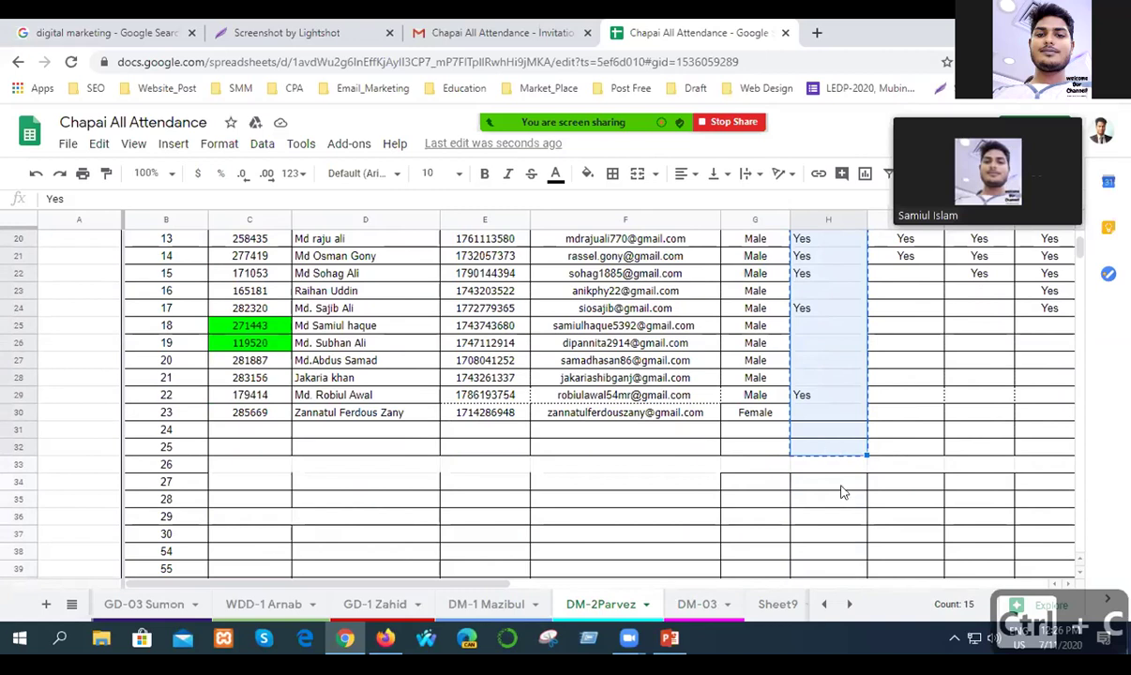
{"action": "left_click", "coordinate": [842, 494]}
Paste the copied attendance marks into column U starting at U8.
{"action": "scroll", "coordinate": [462, 545], "scroll_direction": "right", "scroll_amount": 3}
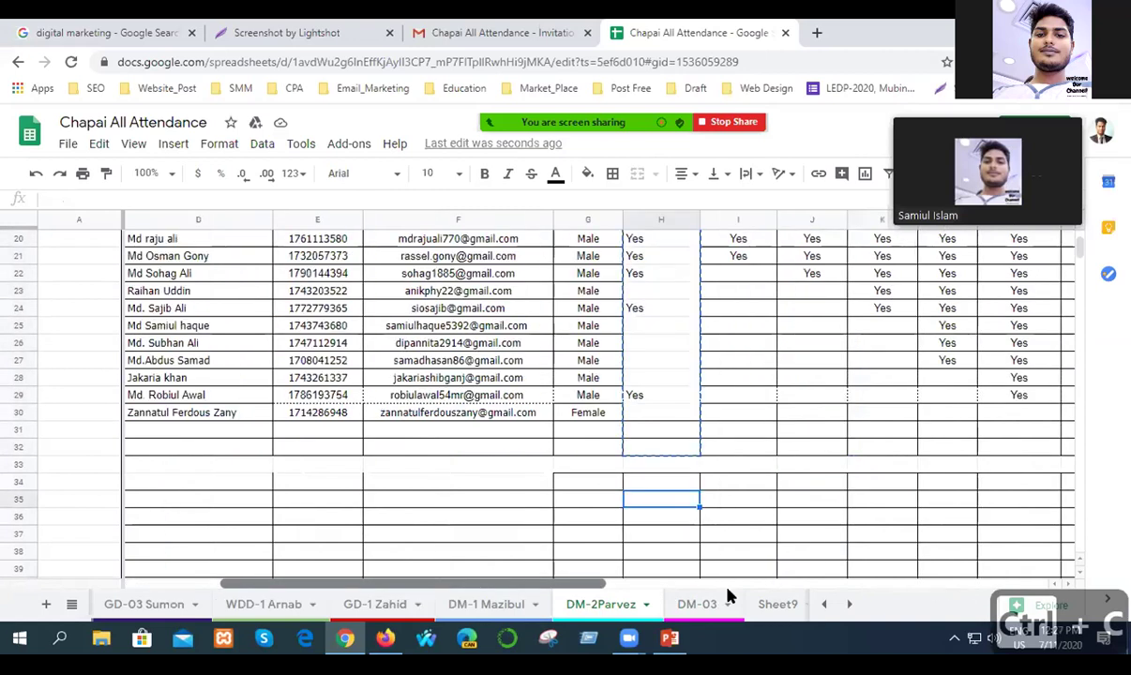
{"action": "scroll", "coordinate": [730, 596], "scroll_direction": "right", "scroll_amount": 5}
{"action": "scroll", "coordinate": [881, 469], "scroll_direction": "up", "scroll_amount": 4}
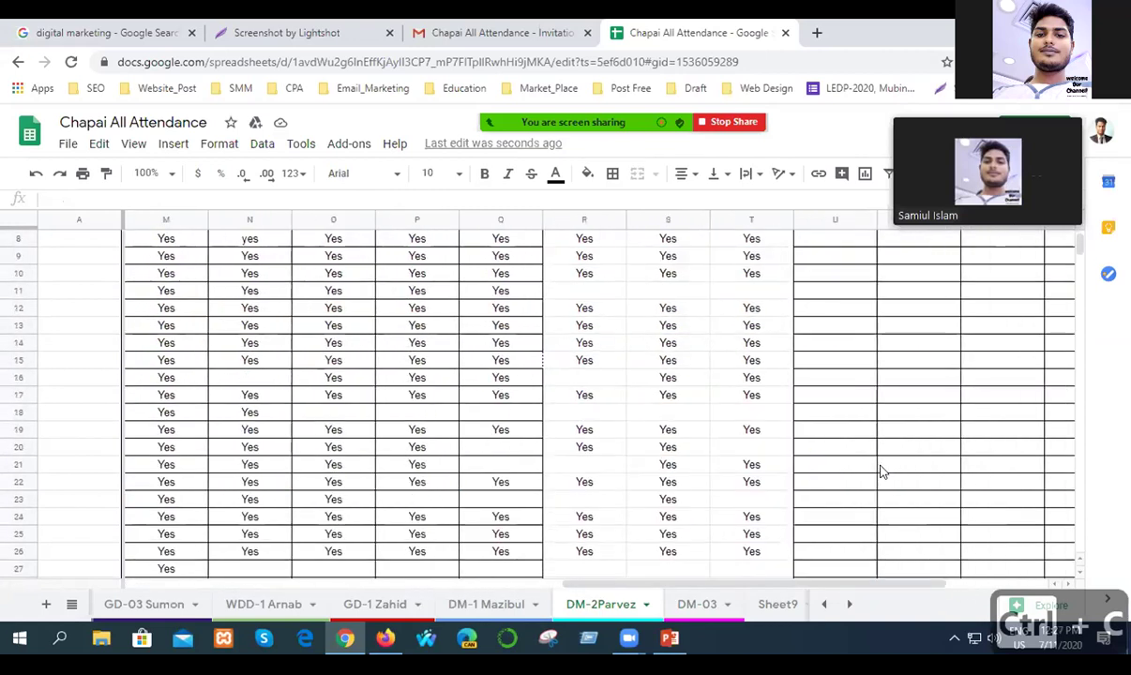
{"action": "scroll", "coordinate": [881, 471], "scroll_direction": "up", "scroll_amount": 3}
{"action": "left_click", "coordinate": [826, 382]}
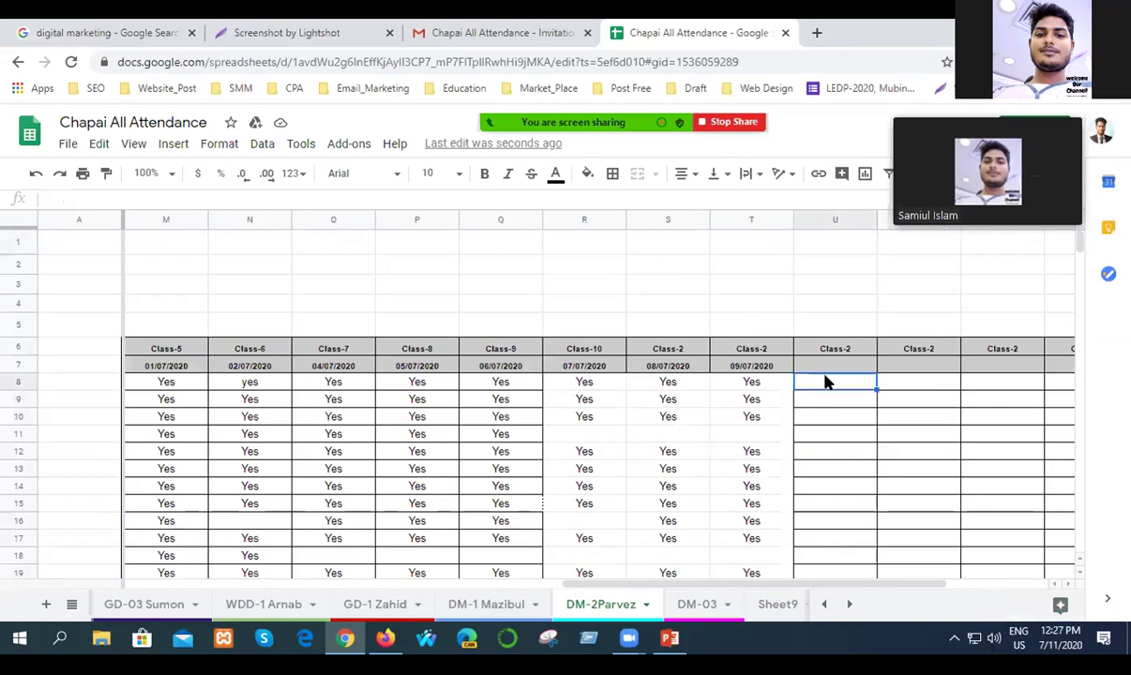
{"action": "key", "text": "ctrl+v"}
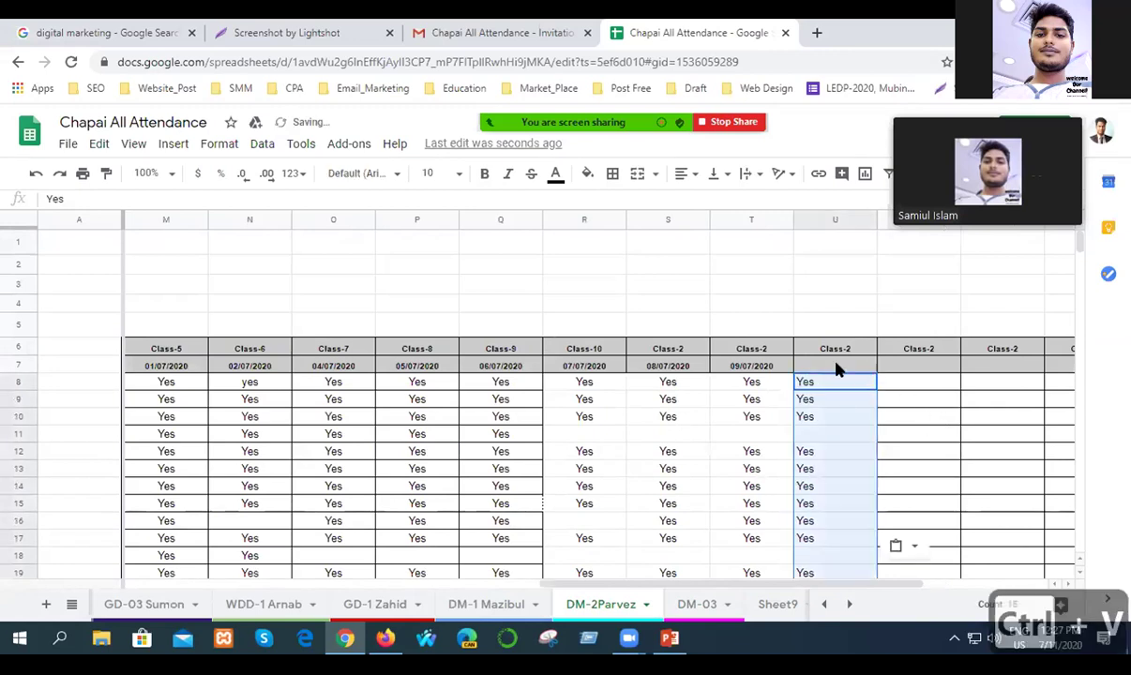
{"action": "left_click", "coordinate": [835, 365]}
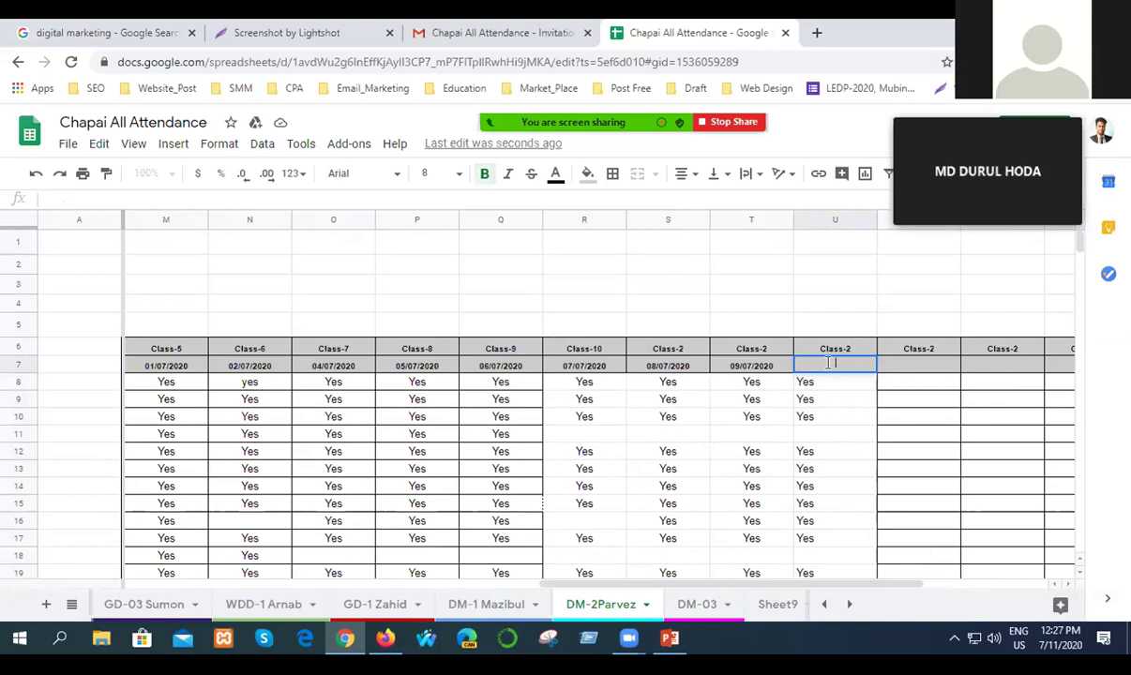
Enter 07/11/2020 in U7, centre-align column U and save the spreadsheet.
{"action": "type", "text": "07/"}
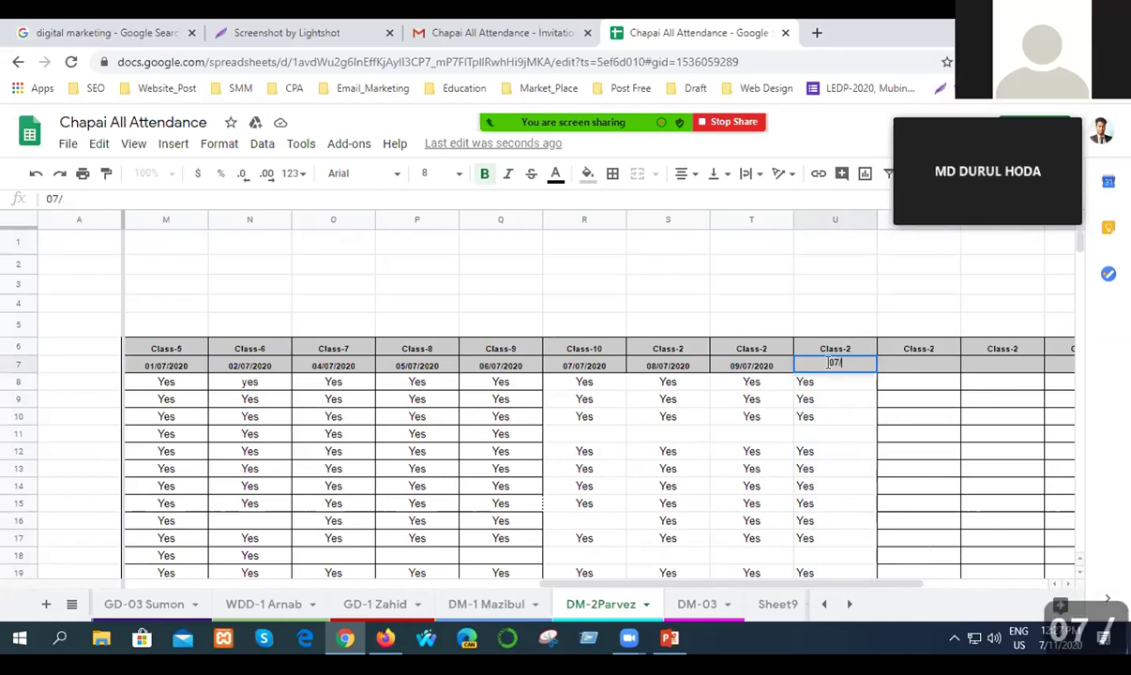
{"action": "type", "text": "11/"}
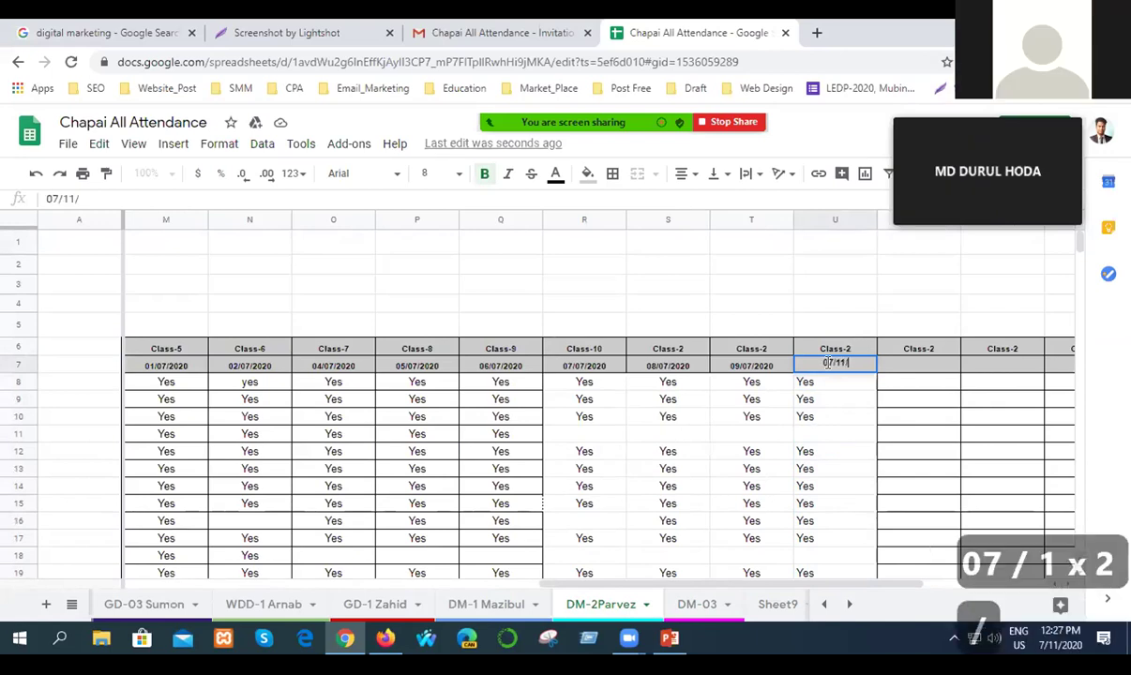
{"action": "type", "text": "2020"}
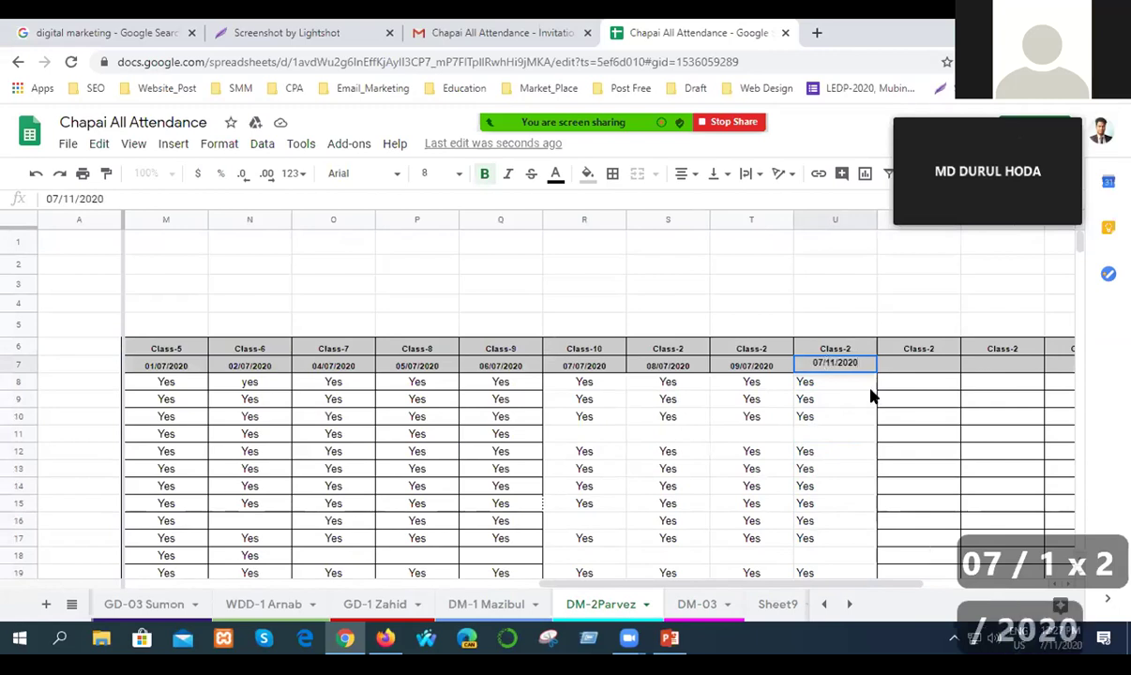
{"action": "left_click", "coordinate": [909, 422]}
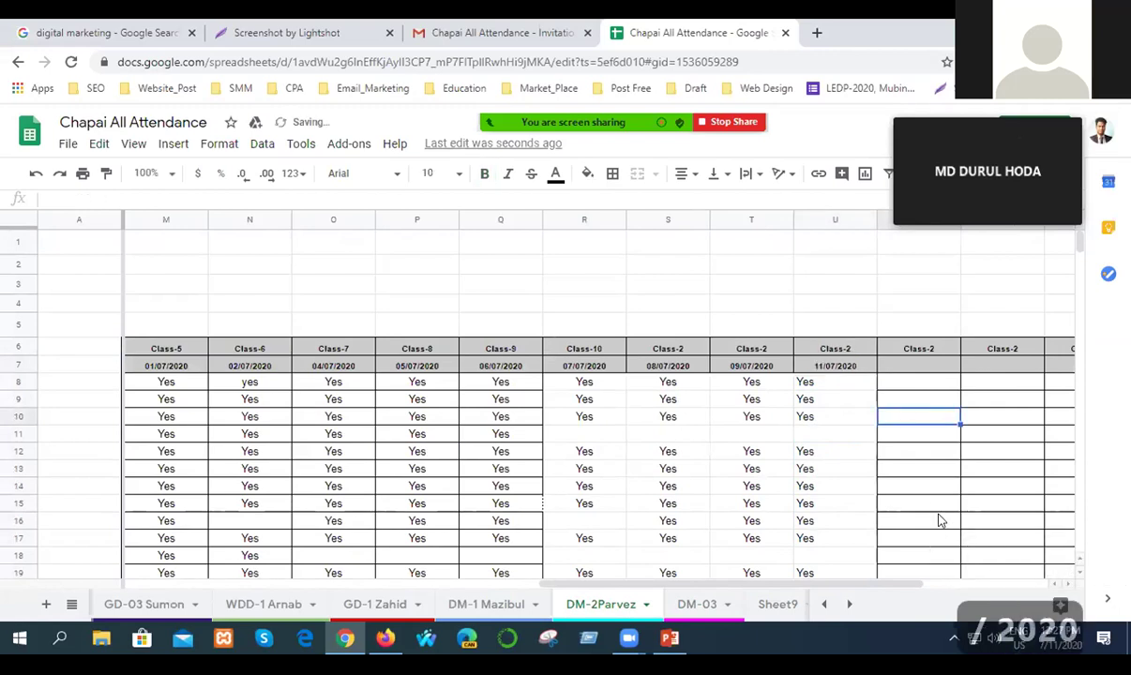
{"action": "left_click", "coordinate": [829, 218]}
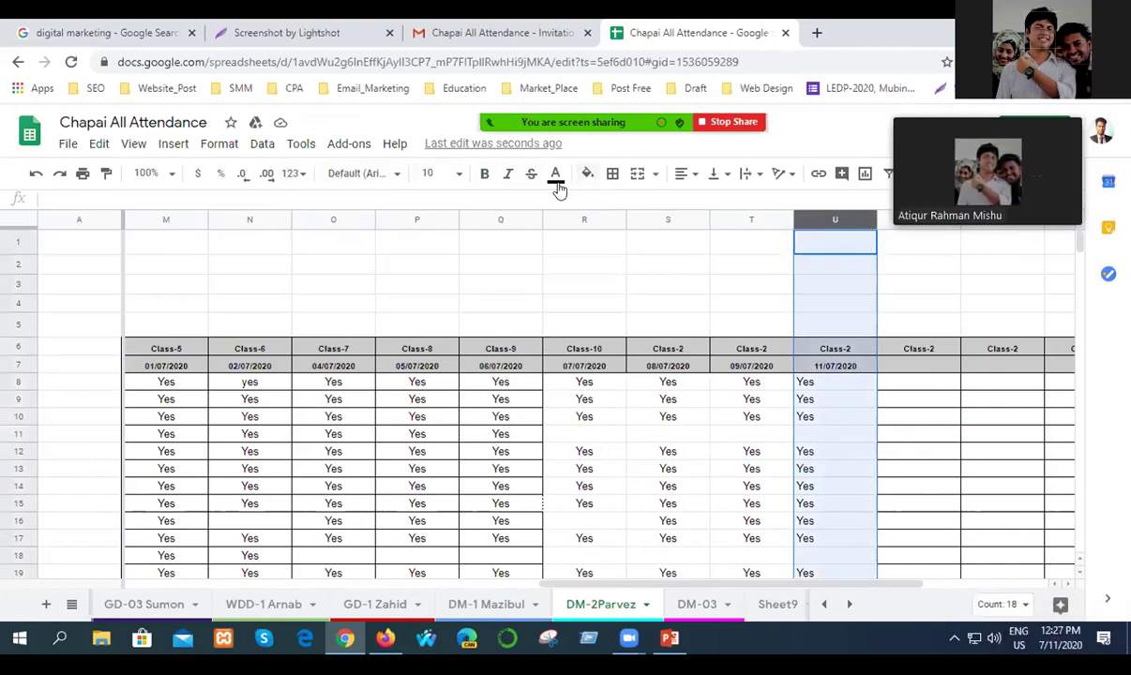
{"action": "left_click", "coordinate": [685, 178]}
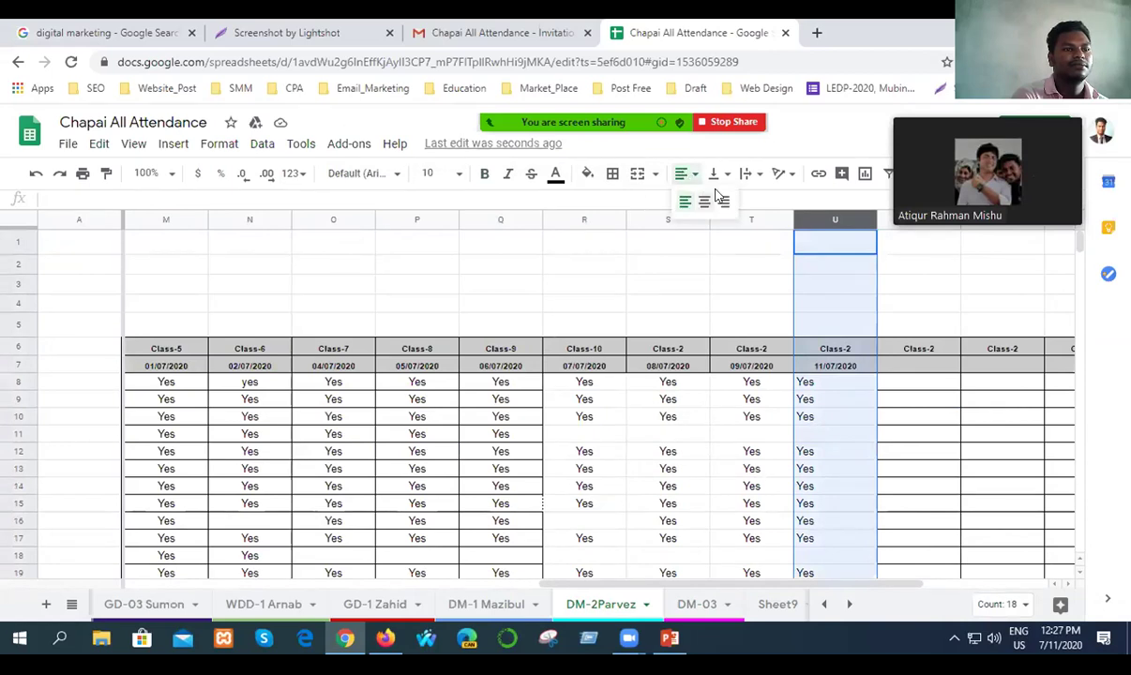
{"action": "left_click", "coordinate": [704, 200]}
{"action": "left_click", "coordinate": [930, 446]}
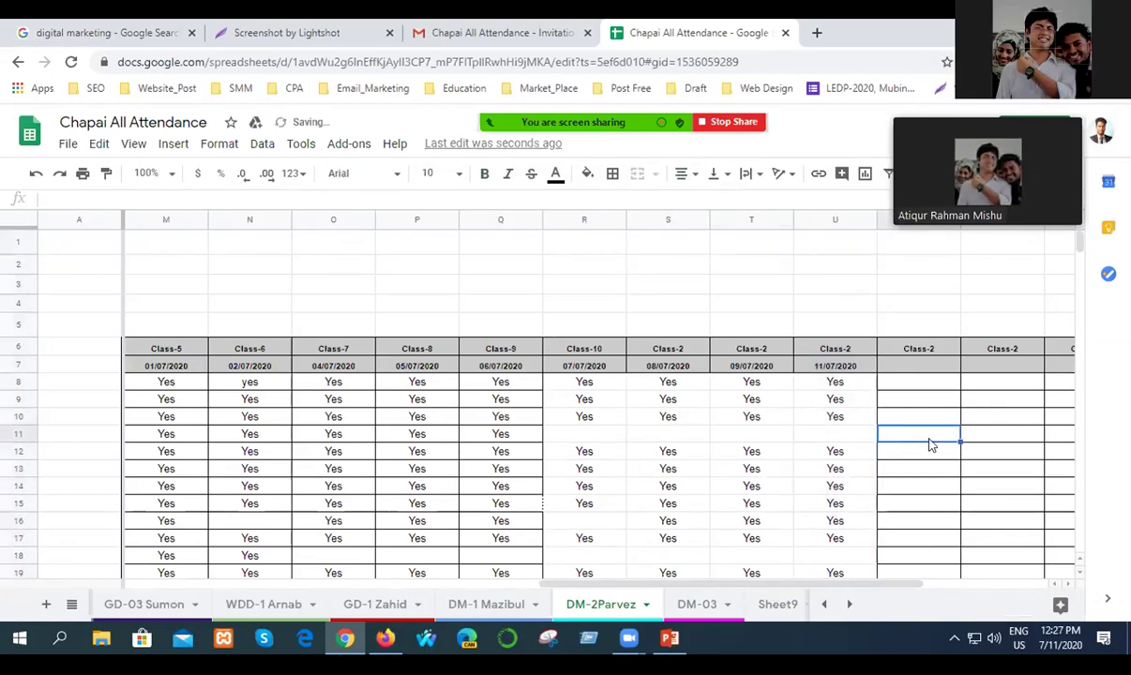
{"action": "key", "text": "ctrl+s"}
{"action": "scroll", "coordinate": [941, 505], "scroll_direction": "down", "scroll_amount": 6}
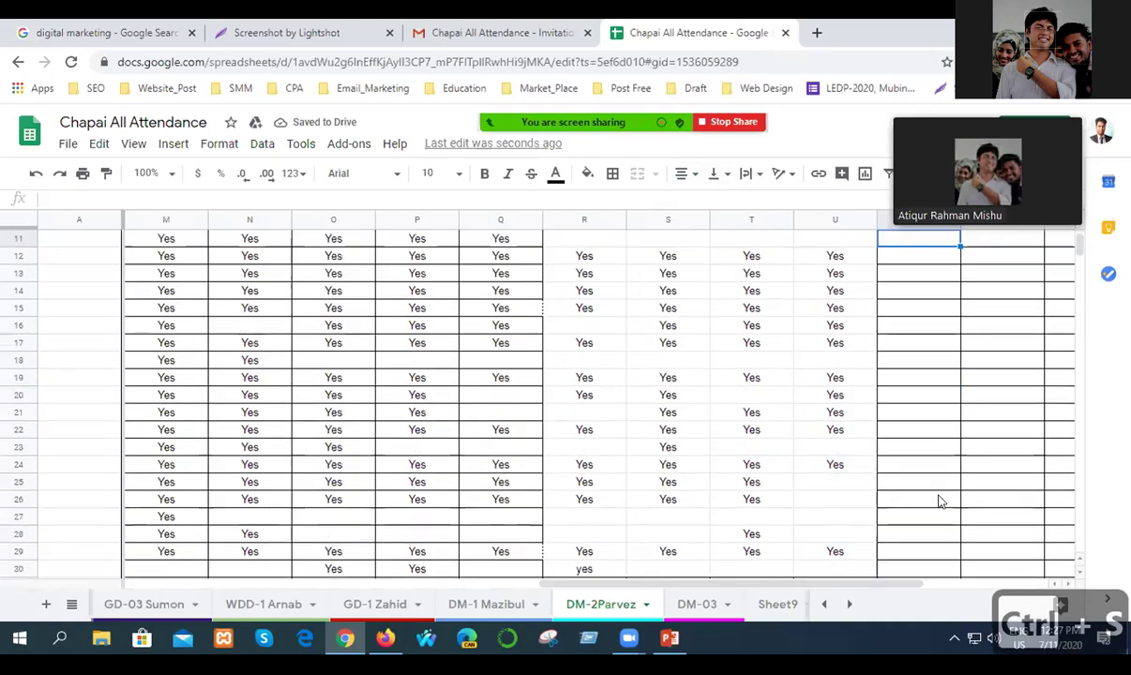
{"action": "left_click_drag", "start_coordinate": [652, 584], "coordinate": [212, 585]}
{"action": "scroll", "coordinate": [512, 490], "scroll_direction": "up", "scroll_amount": 3}
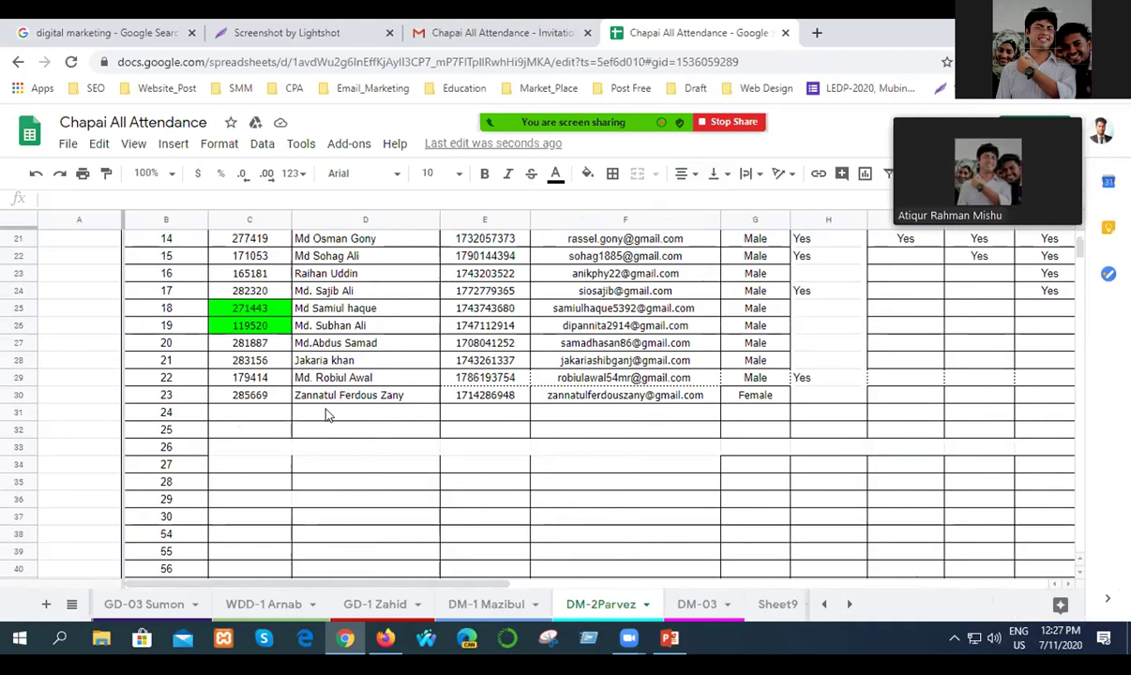
Enter the new student's full name in D31 and mobile number in E31, fixing a typo.
{"action": "left_click", "coordinate": [326, 414]}
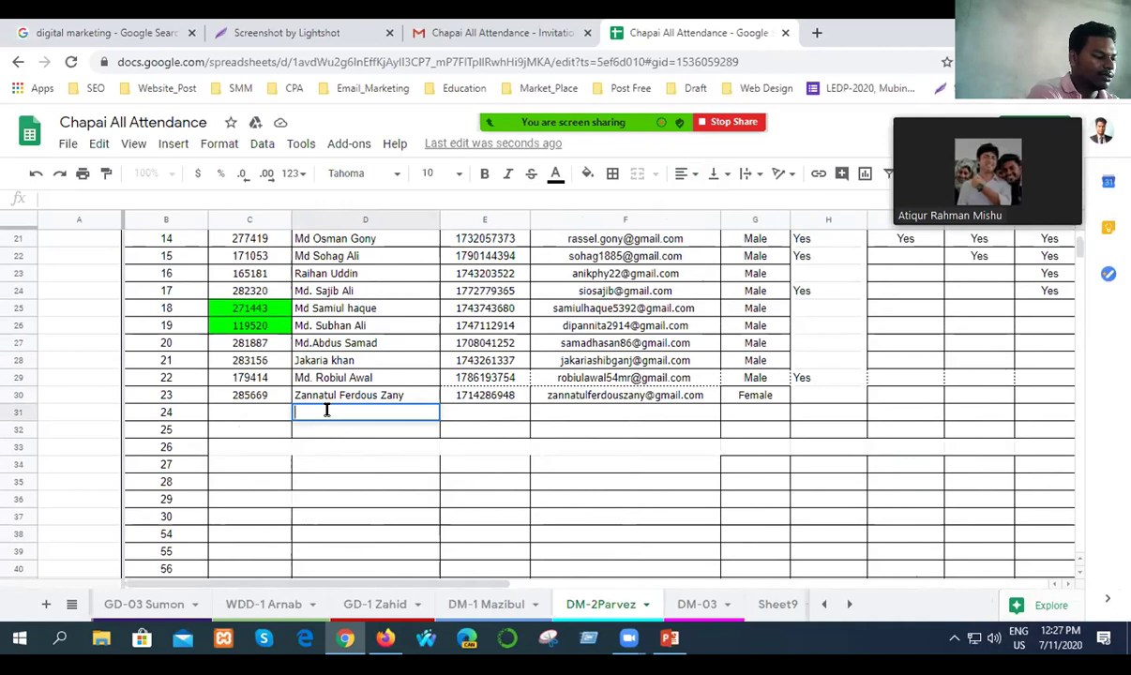
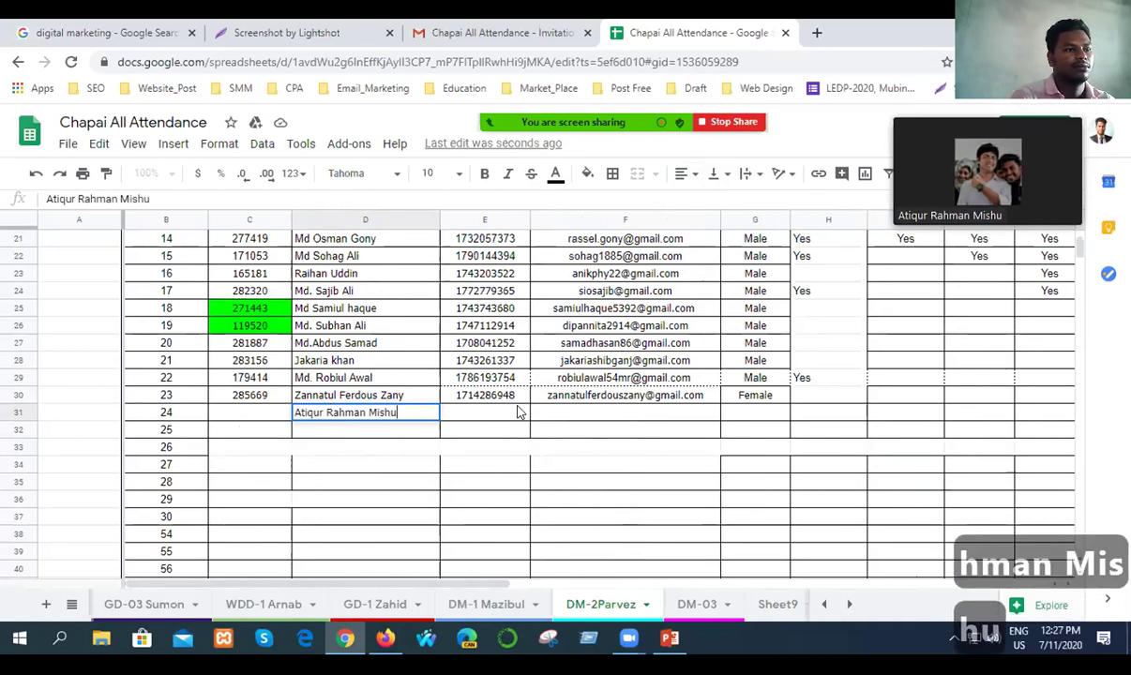
{"action": "left_click", "coordinate": [497, 411]}
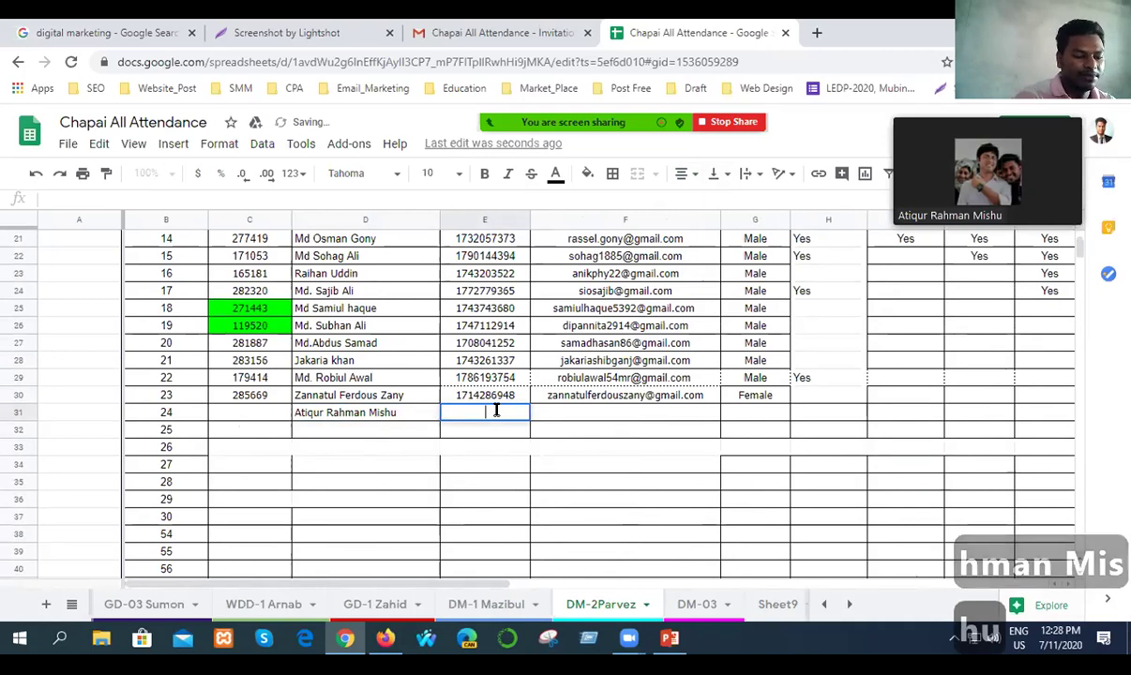
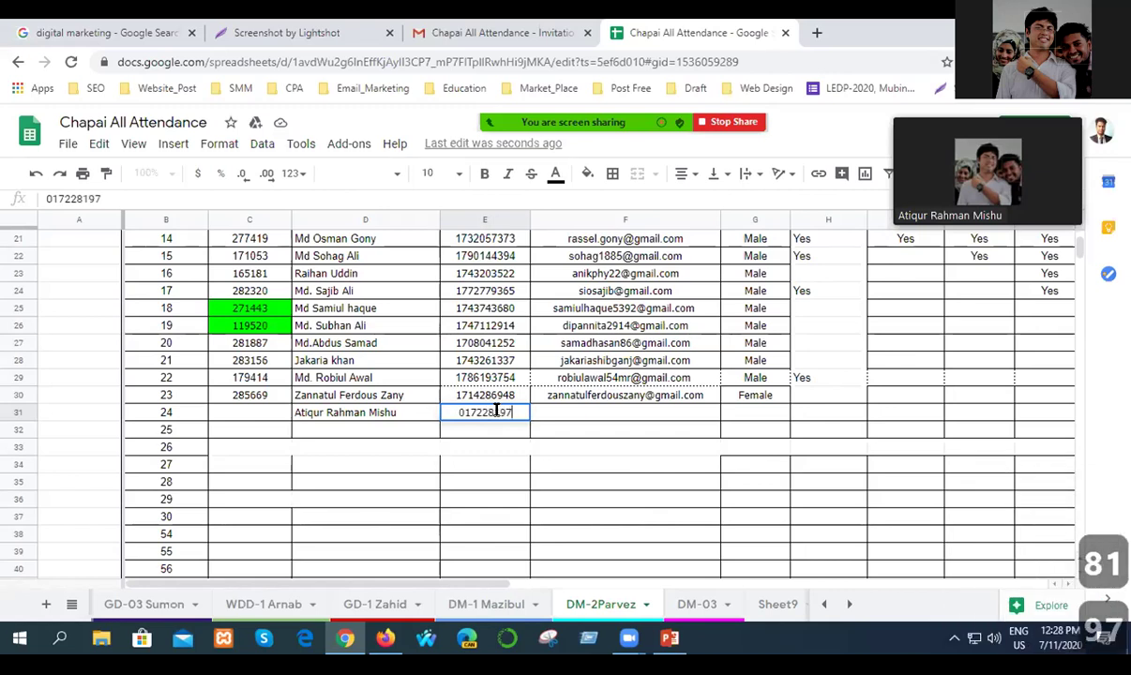
{"action": "left_click", "coordinate": [597, 413]}
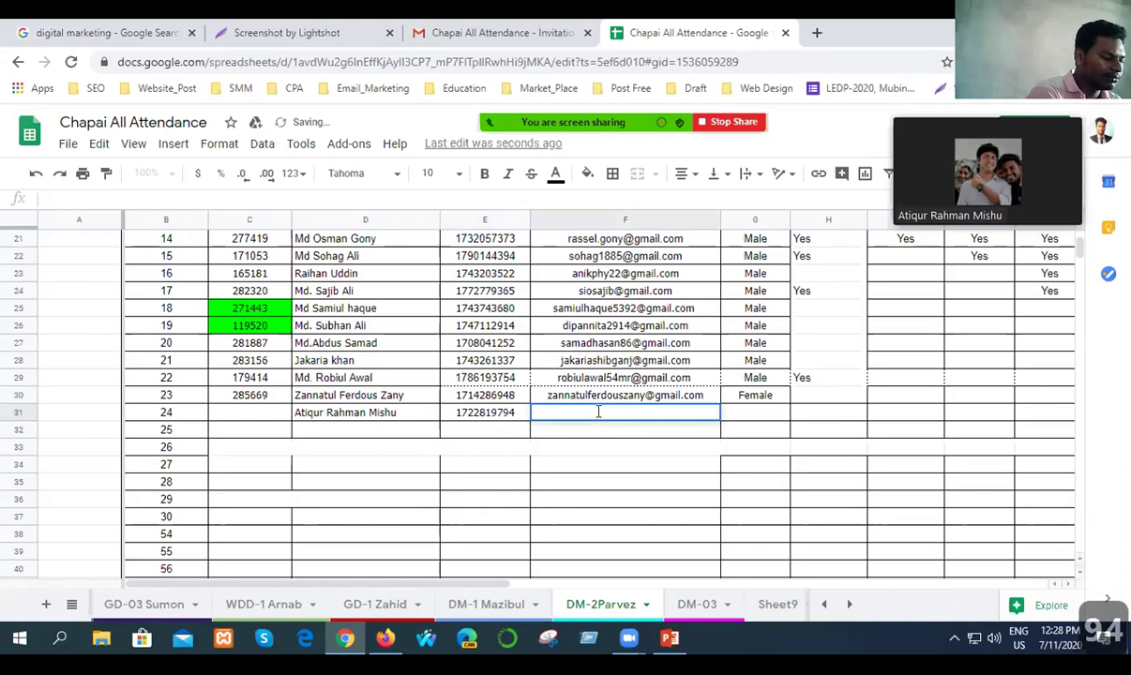
Type the student's e-mail address into F31, correcting typos until it ends in yahoo.com.
{"action": "double_click", "coordinate": [597, 412]}
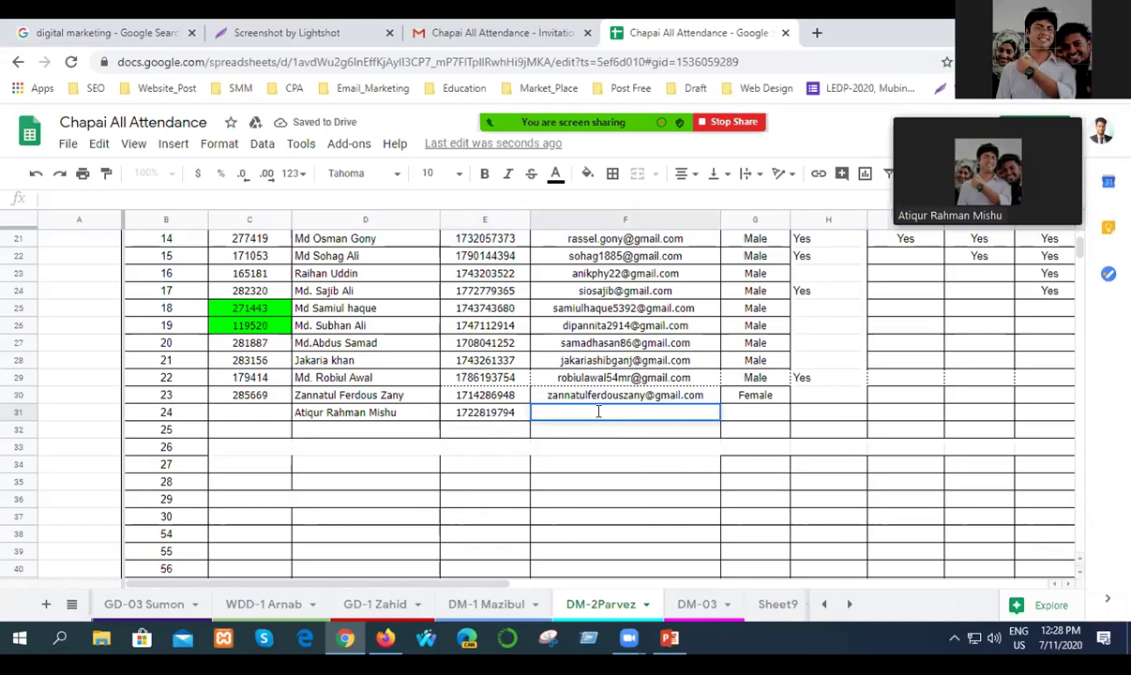
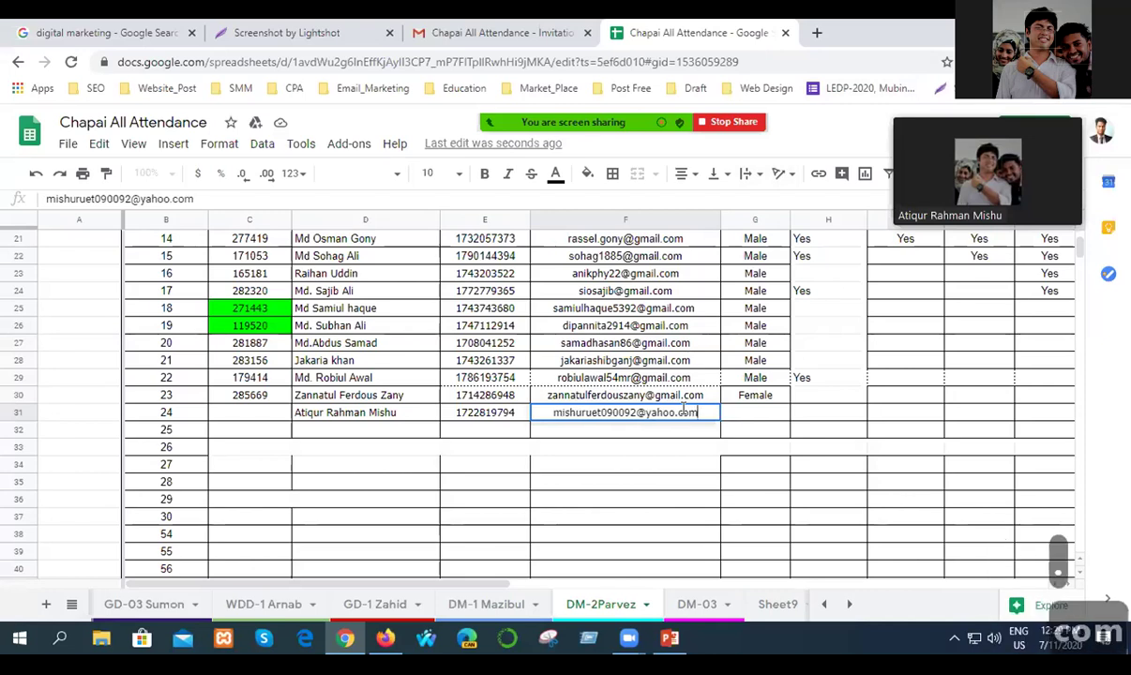
Search Google for 'yahoo' in a new tab, then return to the Chapai All Attendance spreadsheet.
{"action": "left_click", "coordinate": [815, 33]}
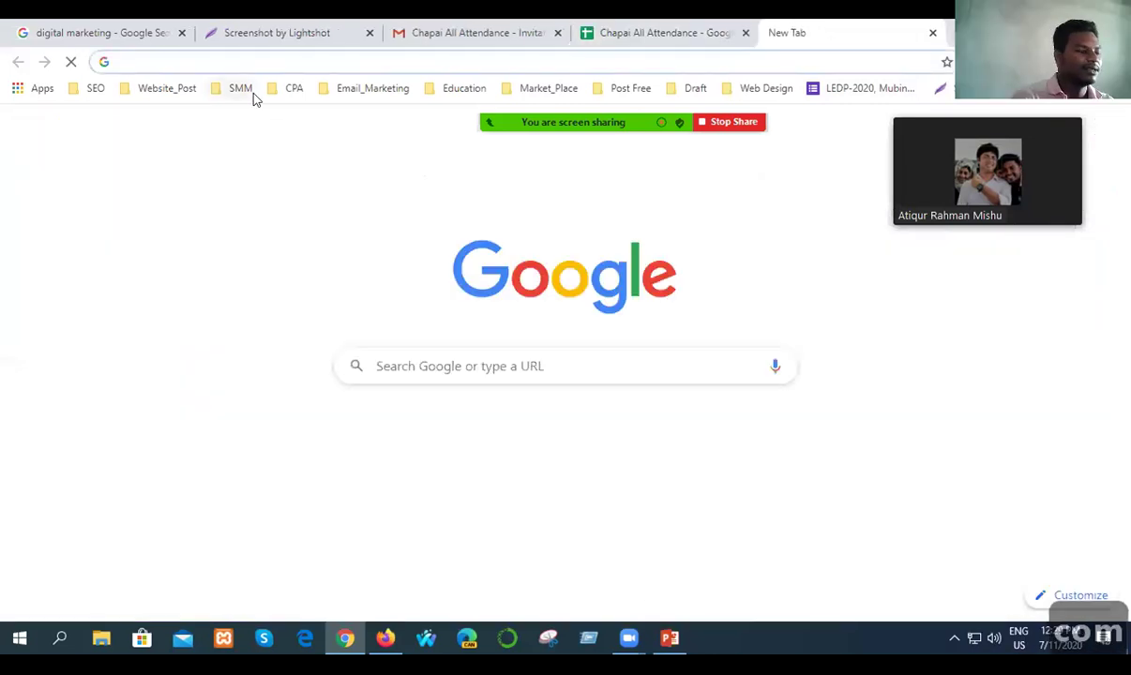
{"action": "type", "text": "ye"}
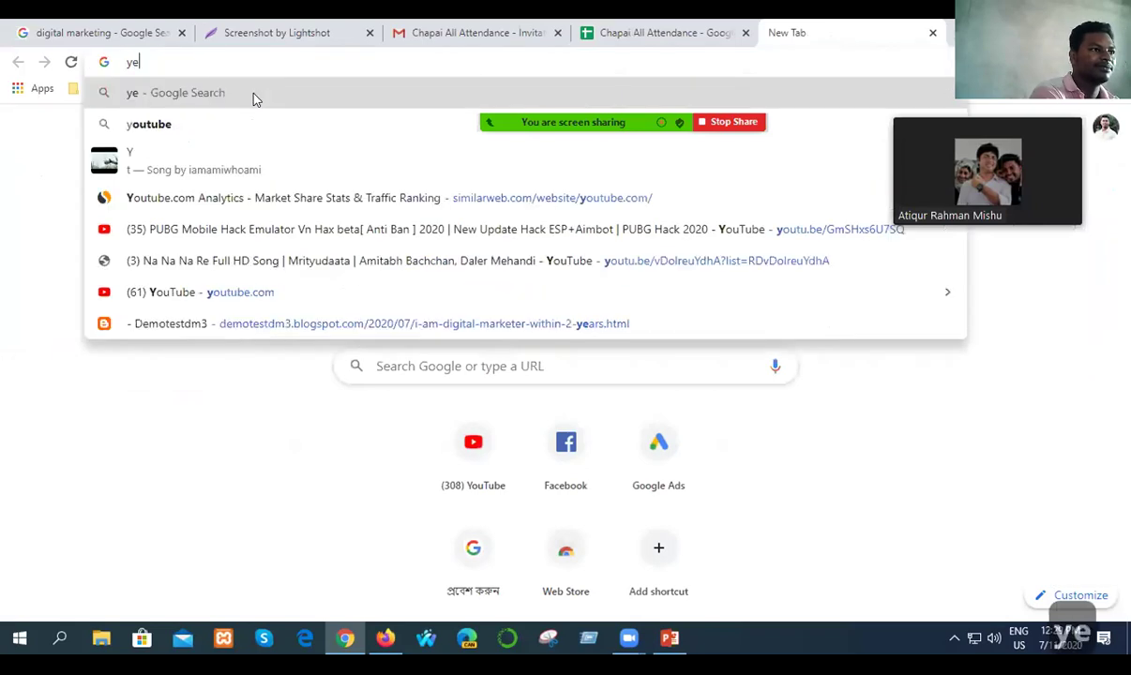
{"action": "type", "text": "ah"}
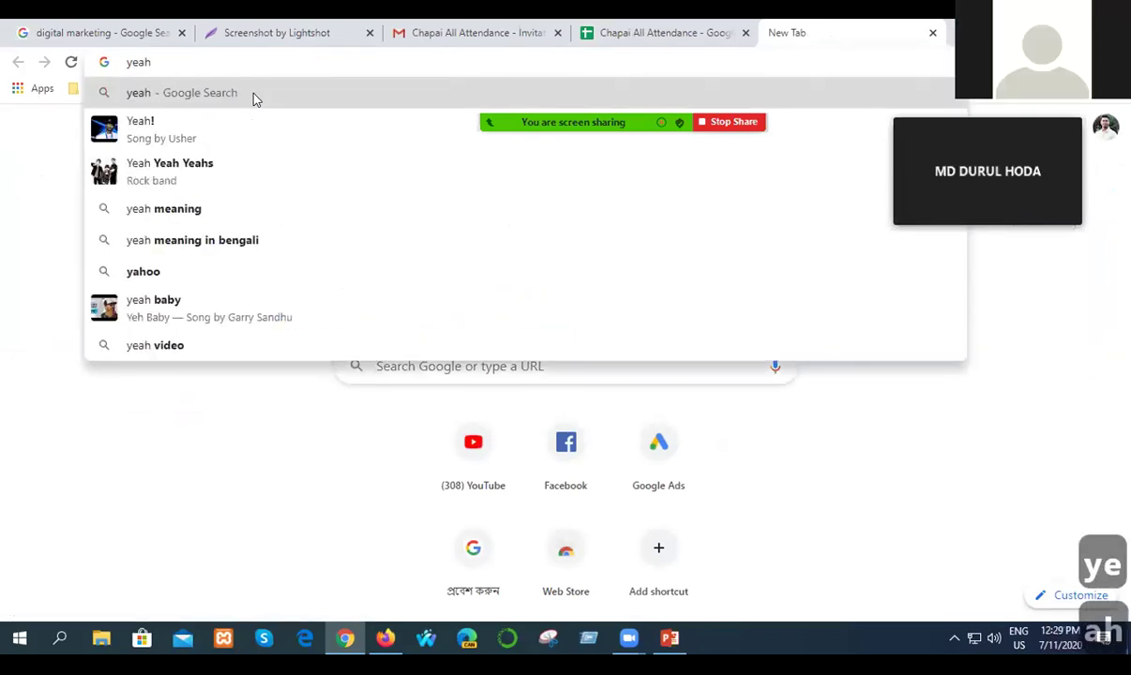
{"action": "left_click", "coordinate": [161, 272]}
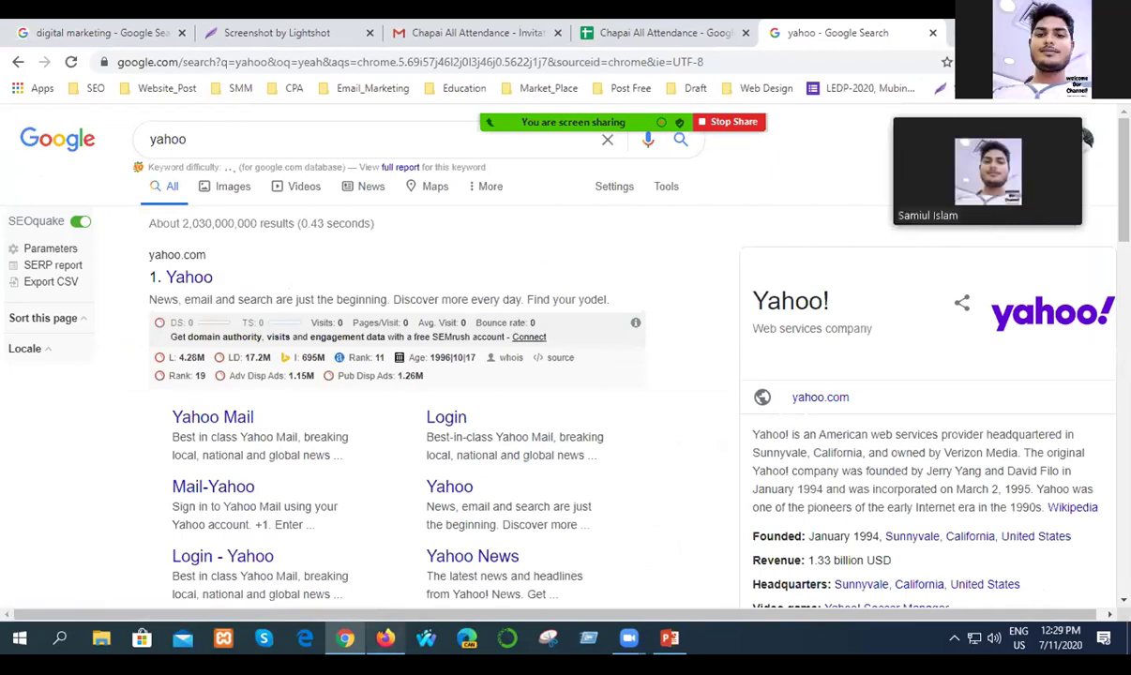
{"action": "left_click", "coordinate": [388, 640]}
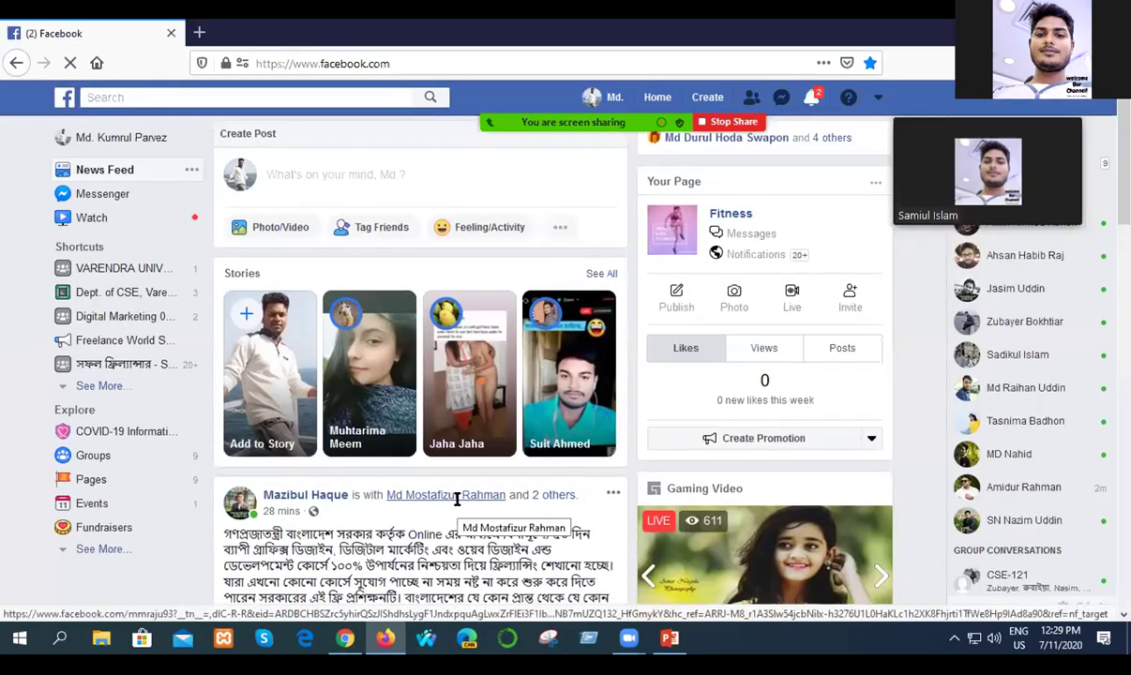
{"action": "scroll", "coordinate": [441, 511], "scroll_direction": "down", "scroll_amount": 3}
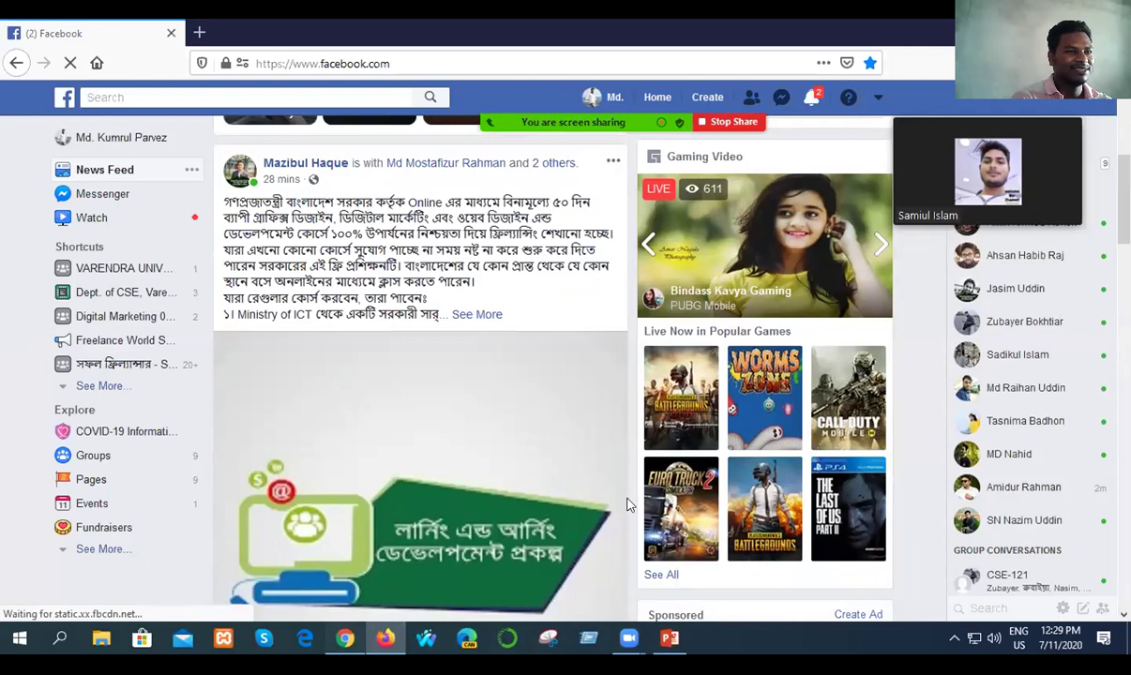
{"action": "key", "text": "alt+Tab"}
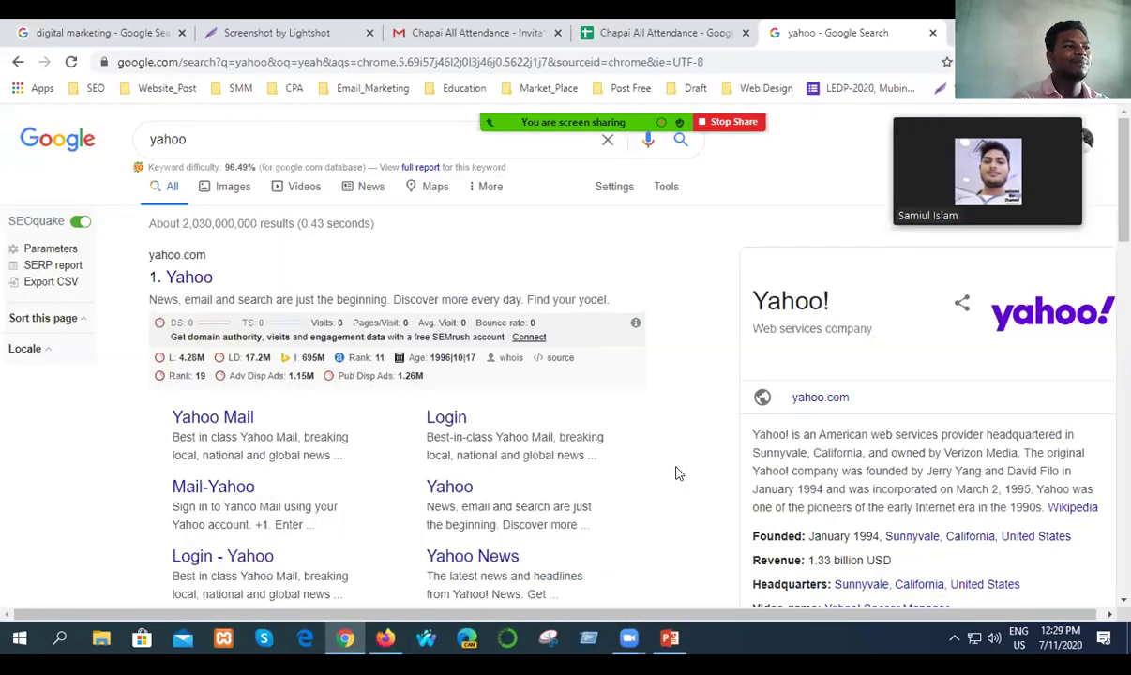
{"action": "left_click", "coordinate": [614, 26]}
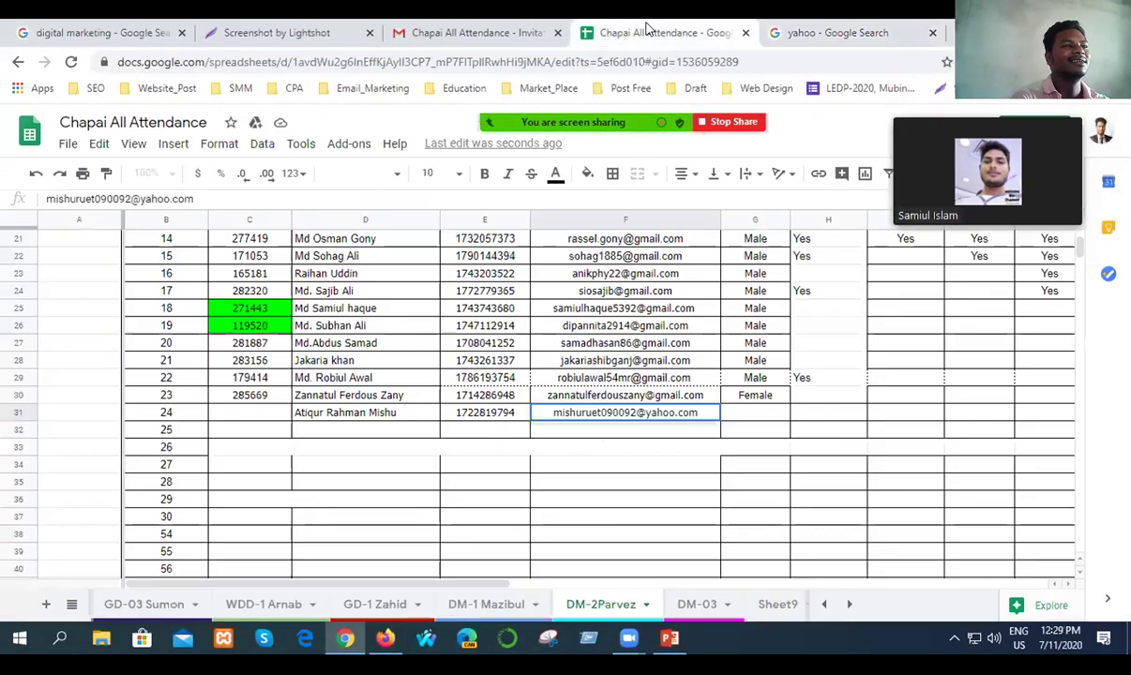
Enter Male as the new student's gender in G31.
{"action": "left_click", "coordinate": [749, 418]}
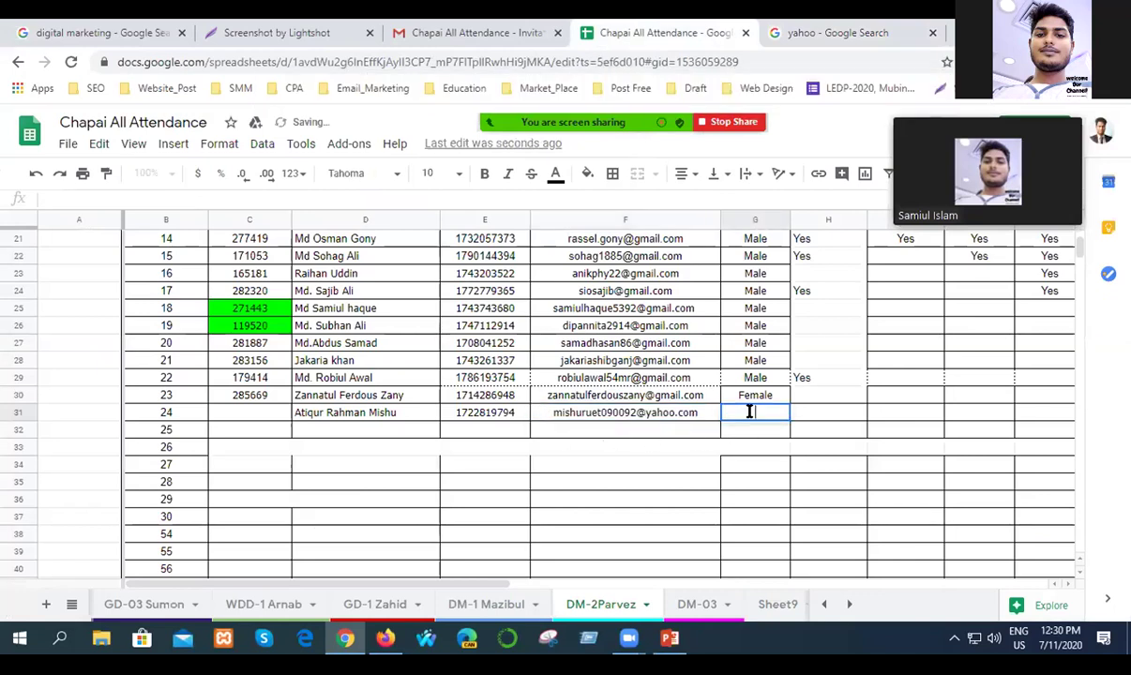
{"action": "type", "text": "Male"}
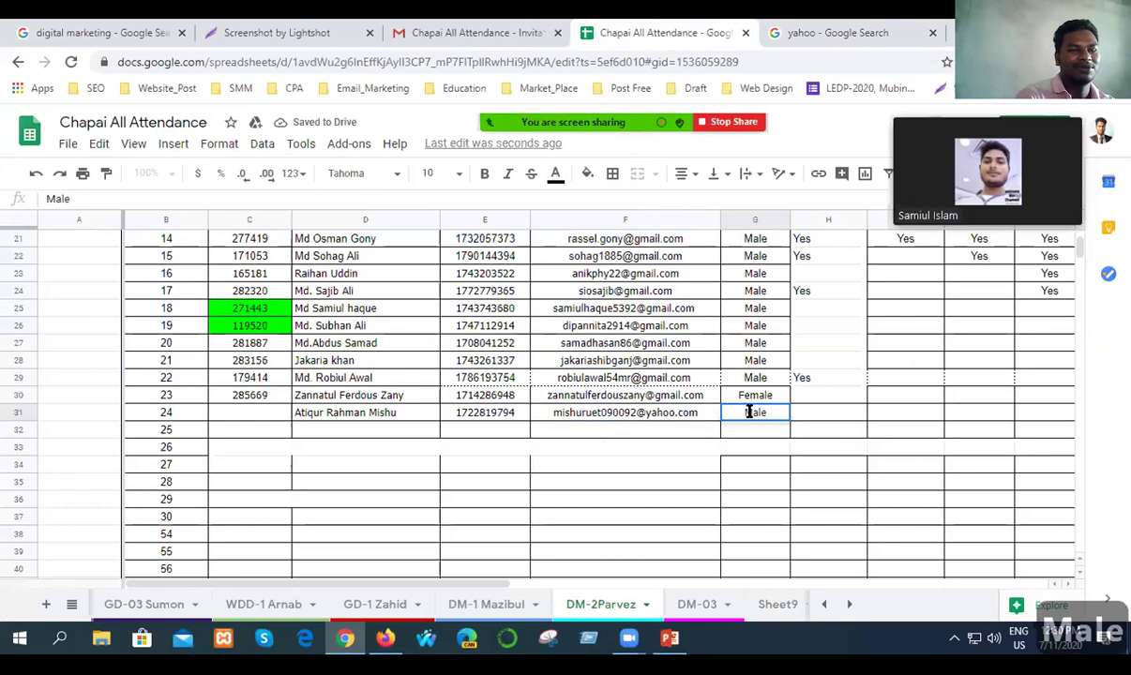
{"action": "left_click", "coordinate": [823, 433]}
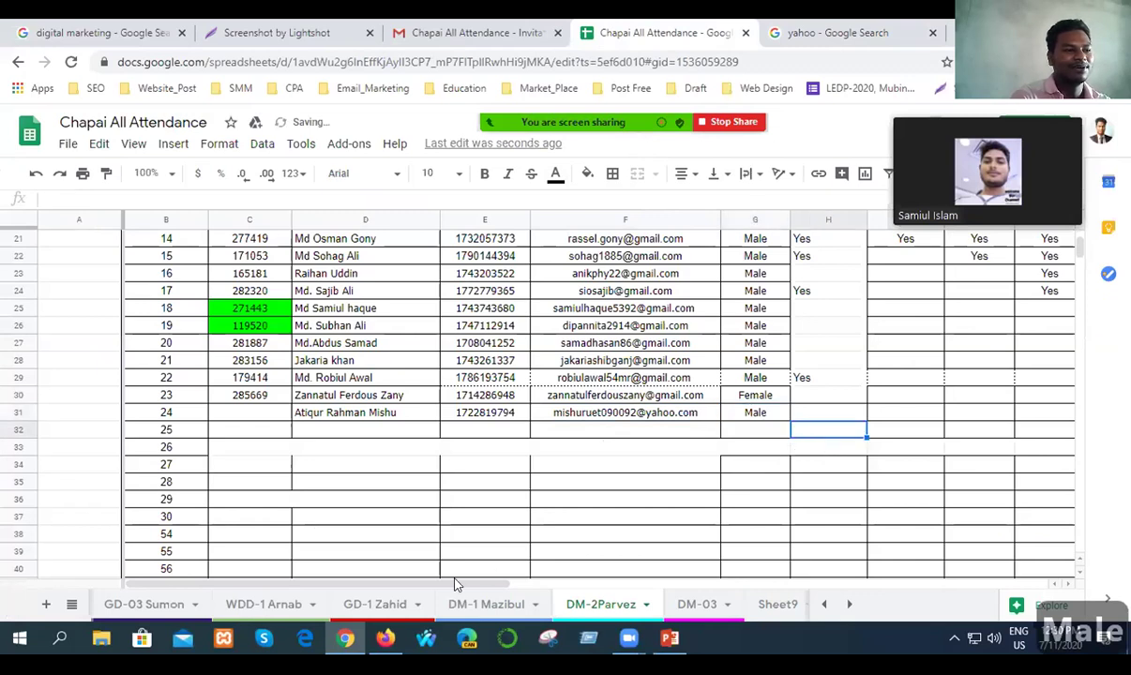
Mark Yes in cell U30 and save the spreadsheet.
{"action": "left_click_drag", "start_coordinate": [455, 583], "coordinate": [831, 582]}
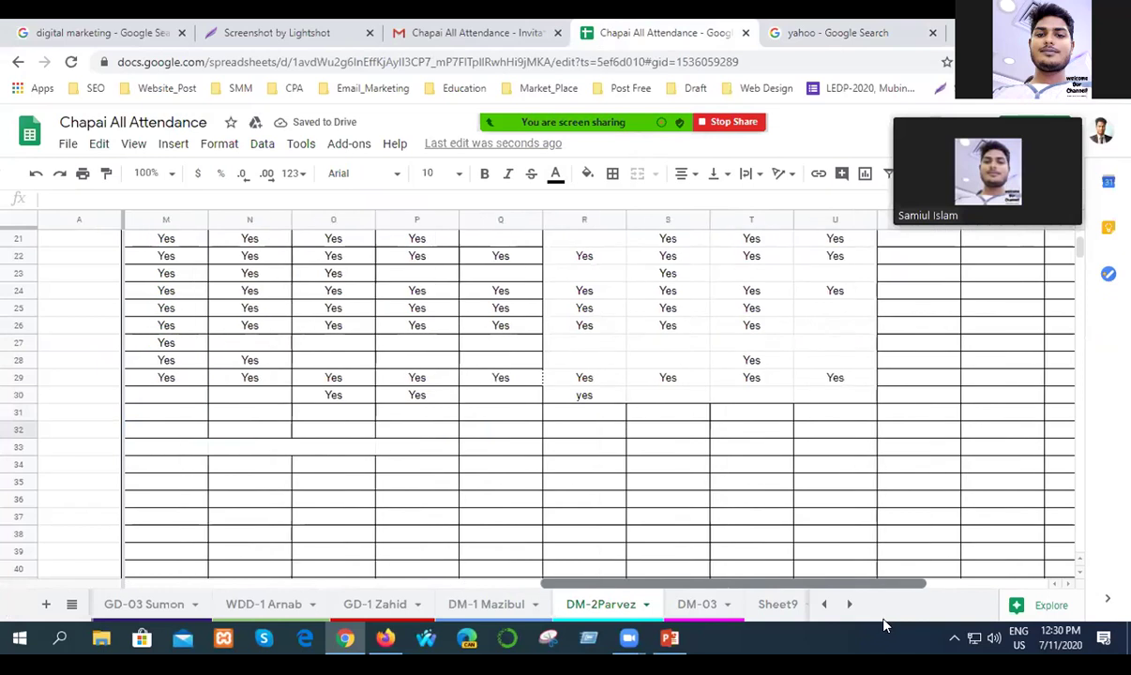
{"action": "left_click", "coordinate": [833, 395]}
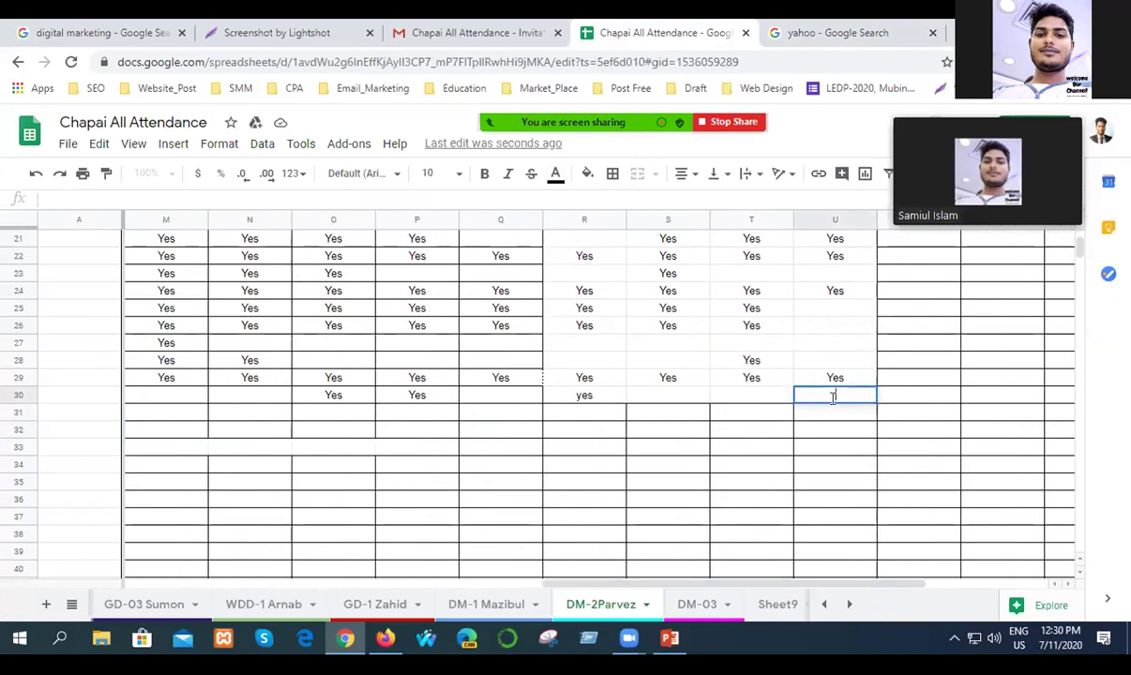
{"action": "type", "text": "Yes"}
{"action": "left_click", "coordinate": [846, 452]}
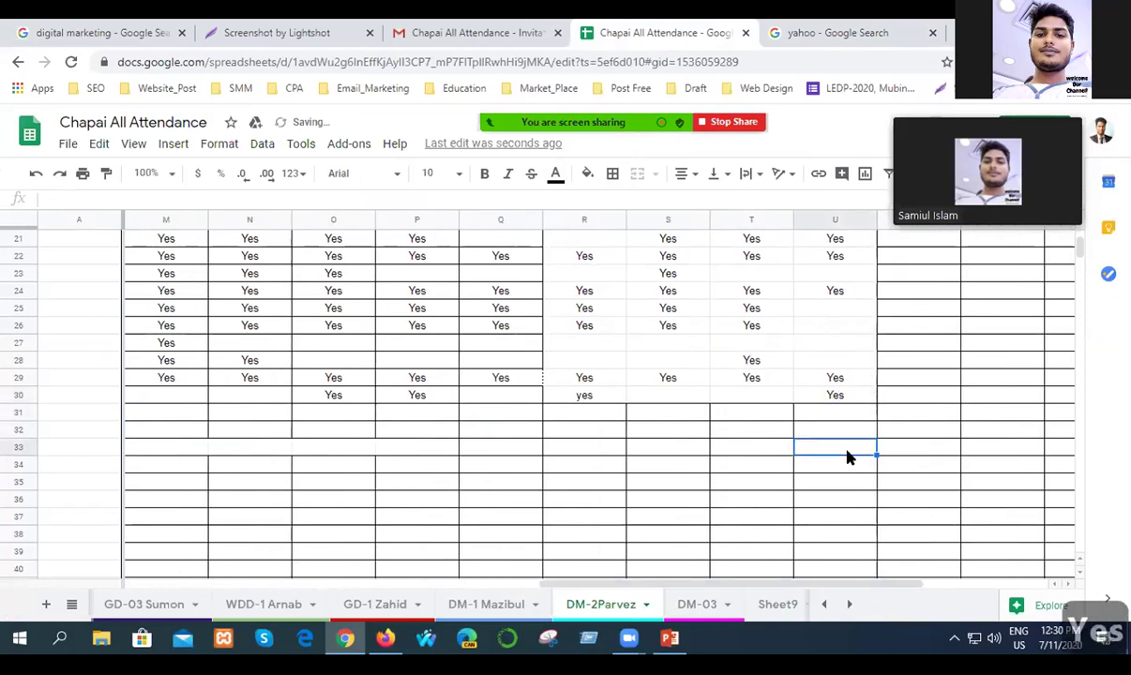
{"action": "key", "text": "ctrl+s"}
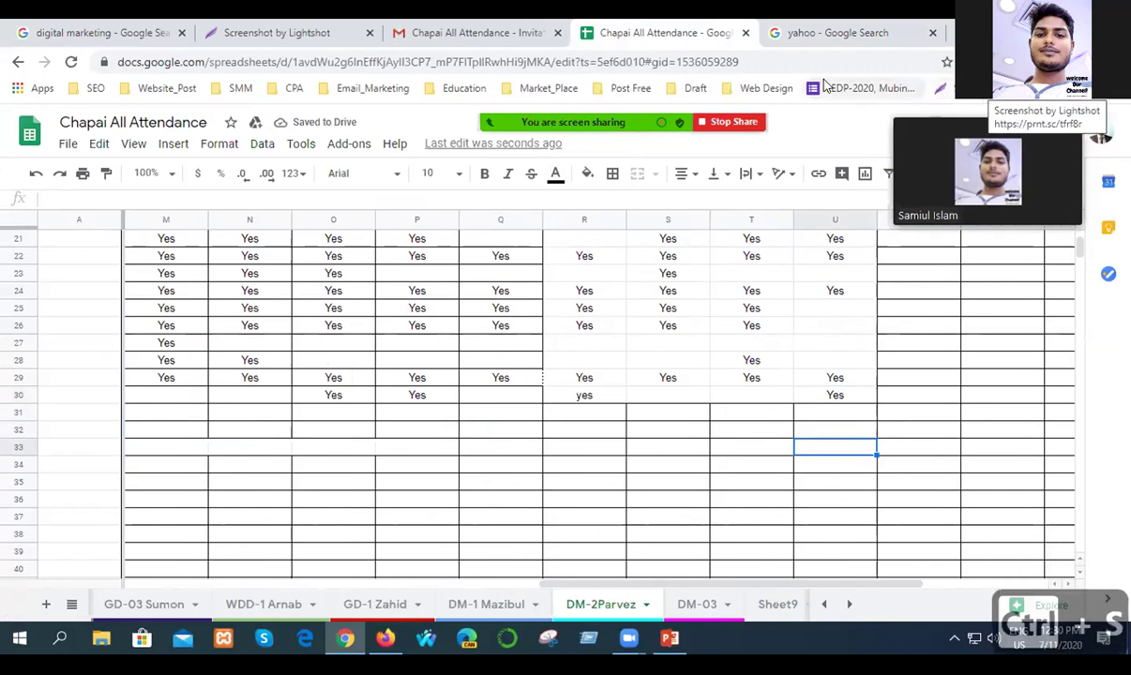
{"action": "left_click", "coordinate": [242, 36]}
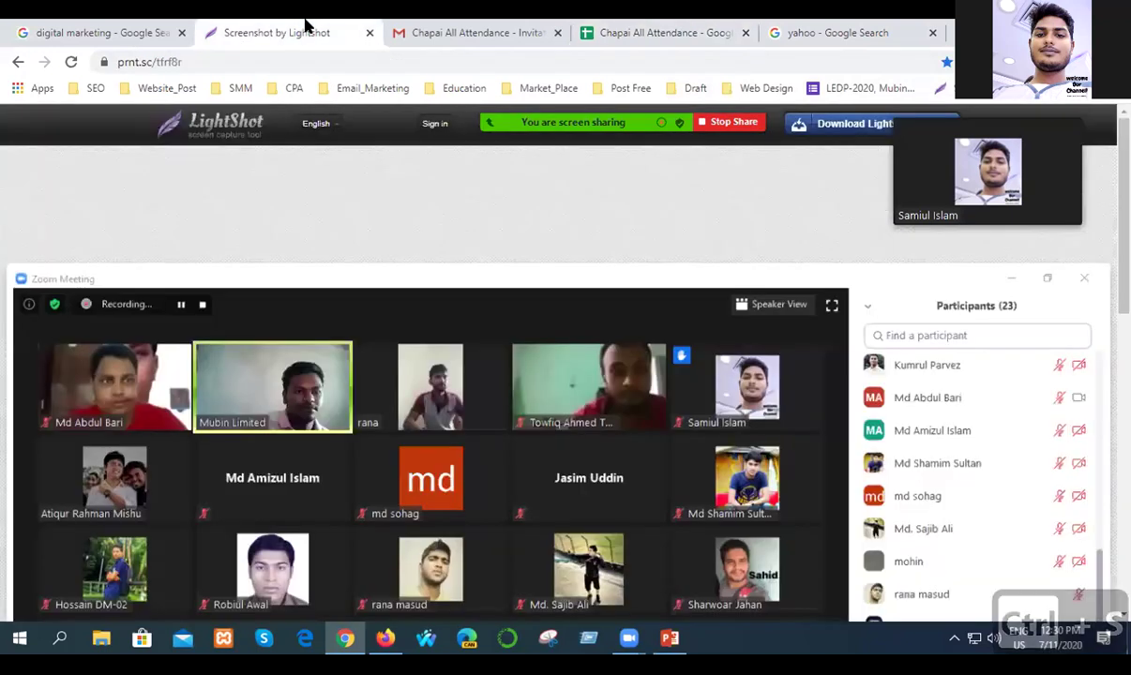
{"action": "left_click", "coordinate": [169, 62]}
{"action": "left_click", "coordinate": [219, 62]}
{"action": "left_click_drag", "start_coordinate": [182, 60], "coordinate": [114, 61]}
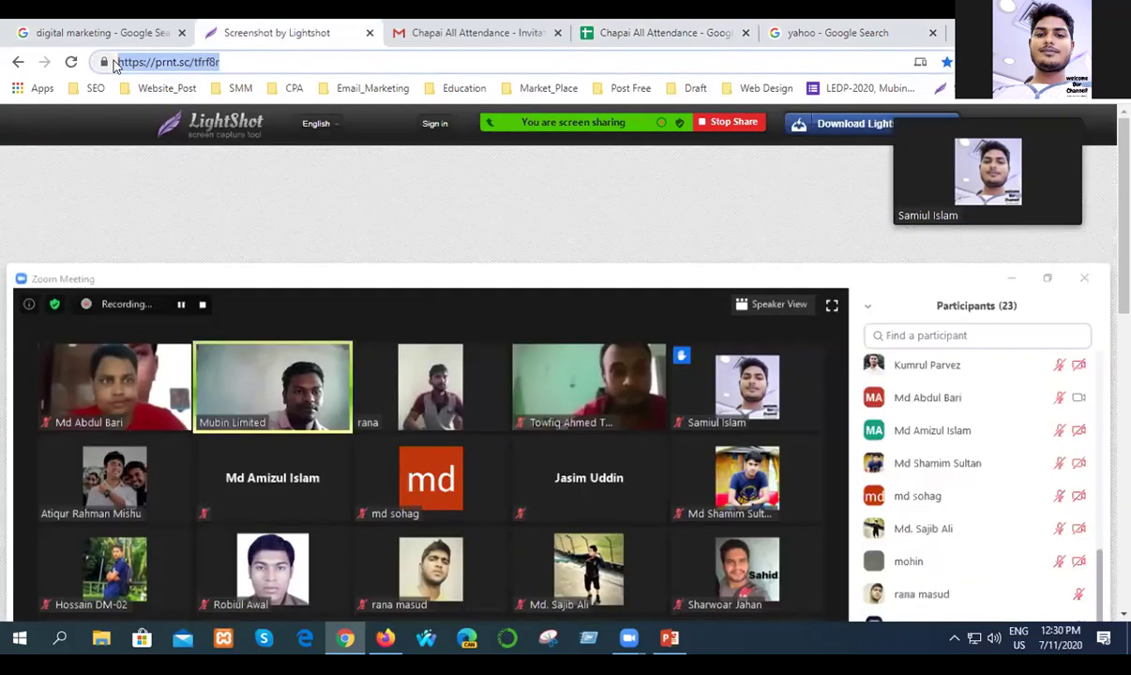
{"action": "key", "text": "ctrl+c"}
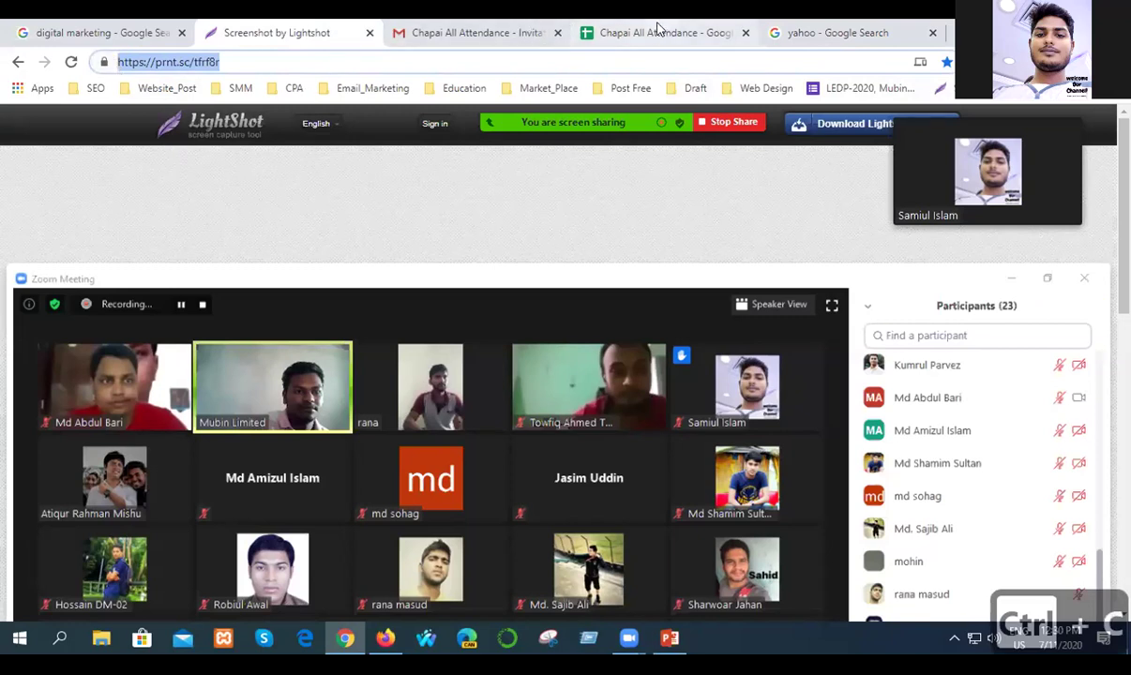
{"action": "left_click", "coordinate": [621, 33]}
{"action": "scroll", "coordinate": [797, 515], "scroll_direction": "down", "scroll_amount": 3}
{"action": "scroll", "coordinate": [797, 515], "scroll_direction": "down", "scroll_amount": 2}
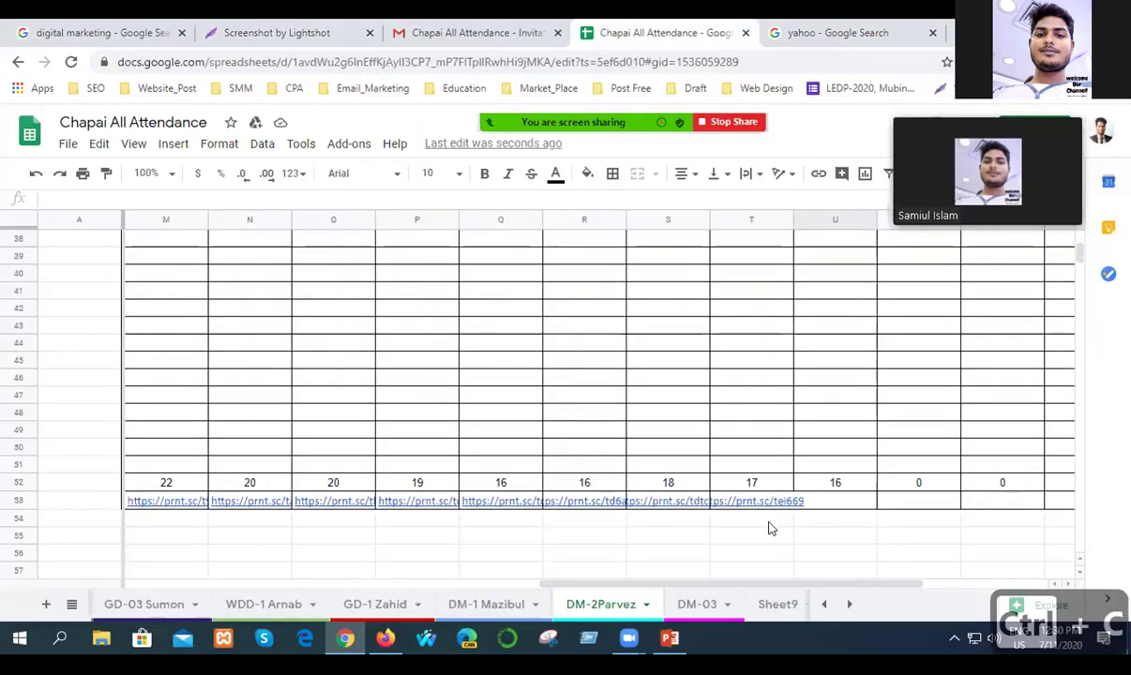
{"action": "double_click", "coordinate": [838, 504]}
{"action": "key", "text": "ctrl+v"}
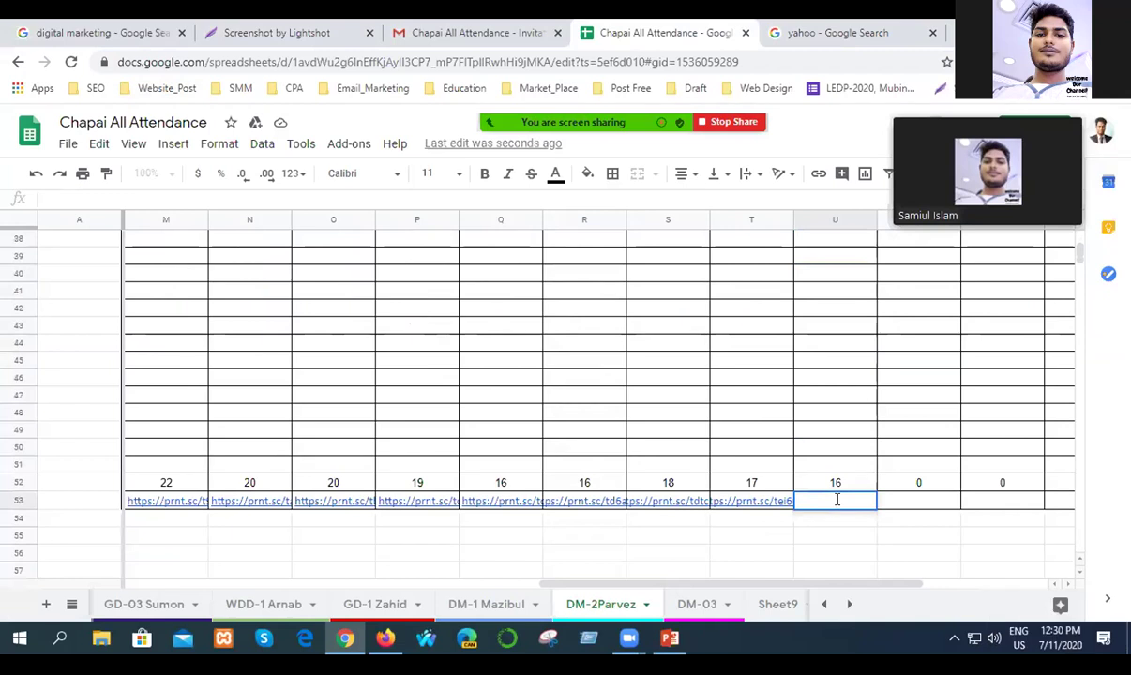
{"action": "key", "text": "Return"}
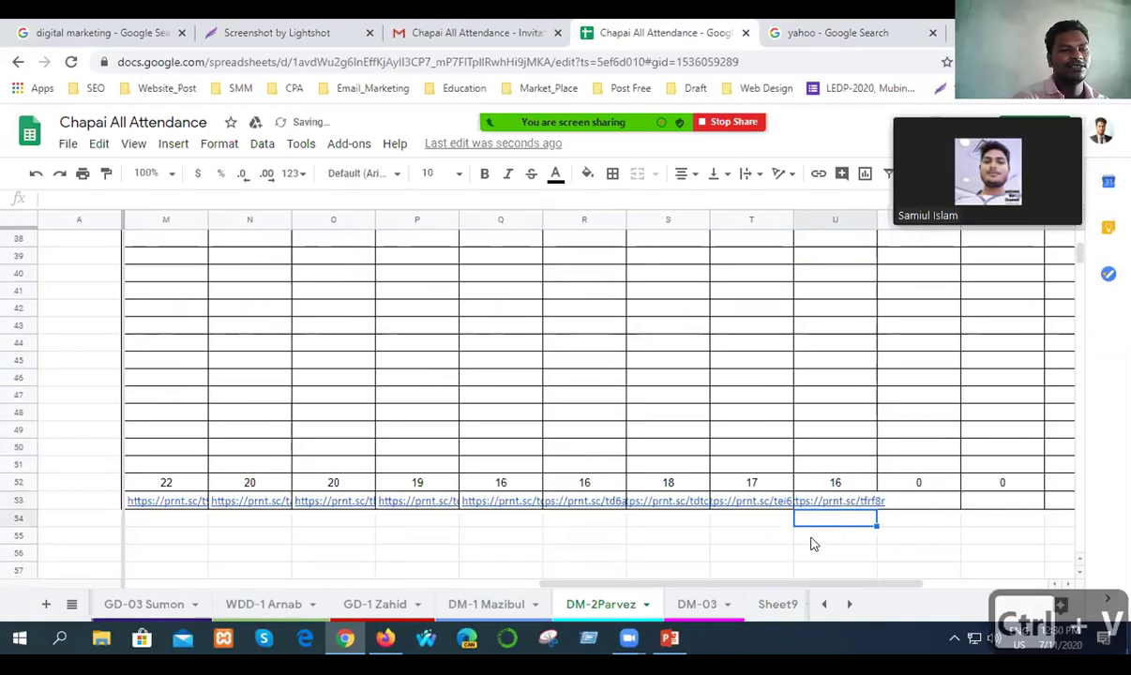
{"action": "left_click", "coordinate": [673, 550]}
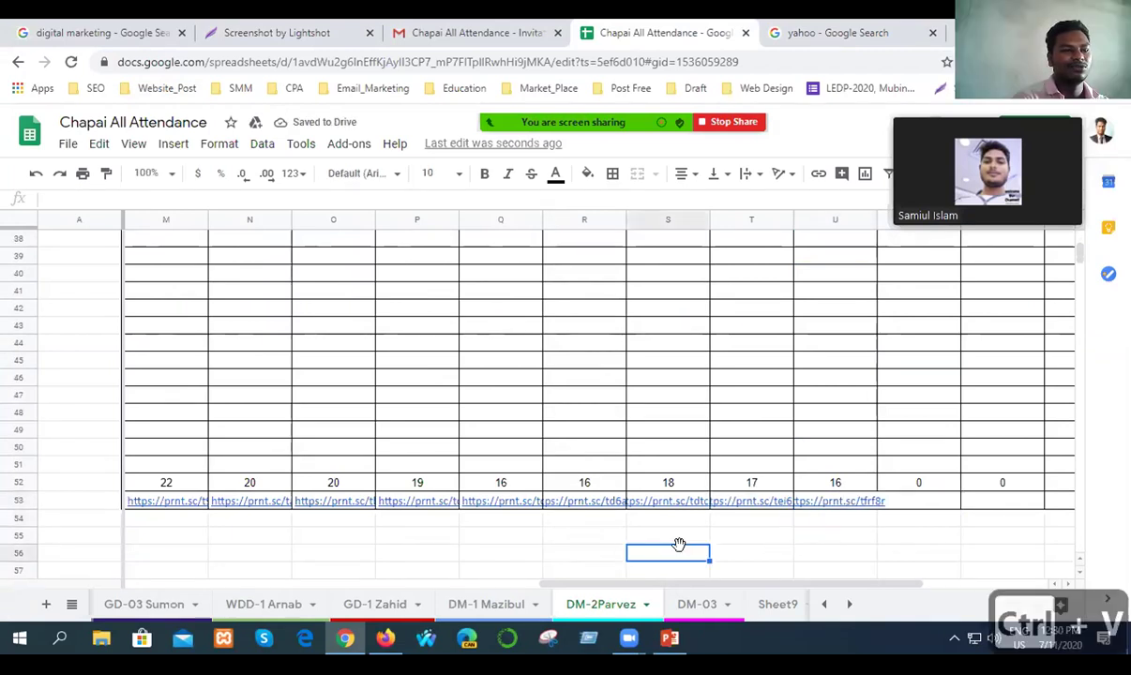
{"action": "key", "text": "ctrl+s"}
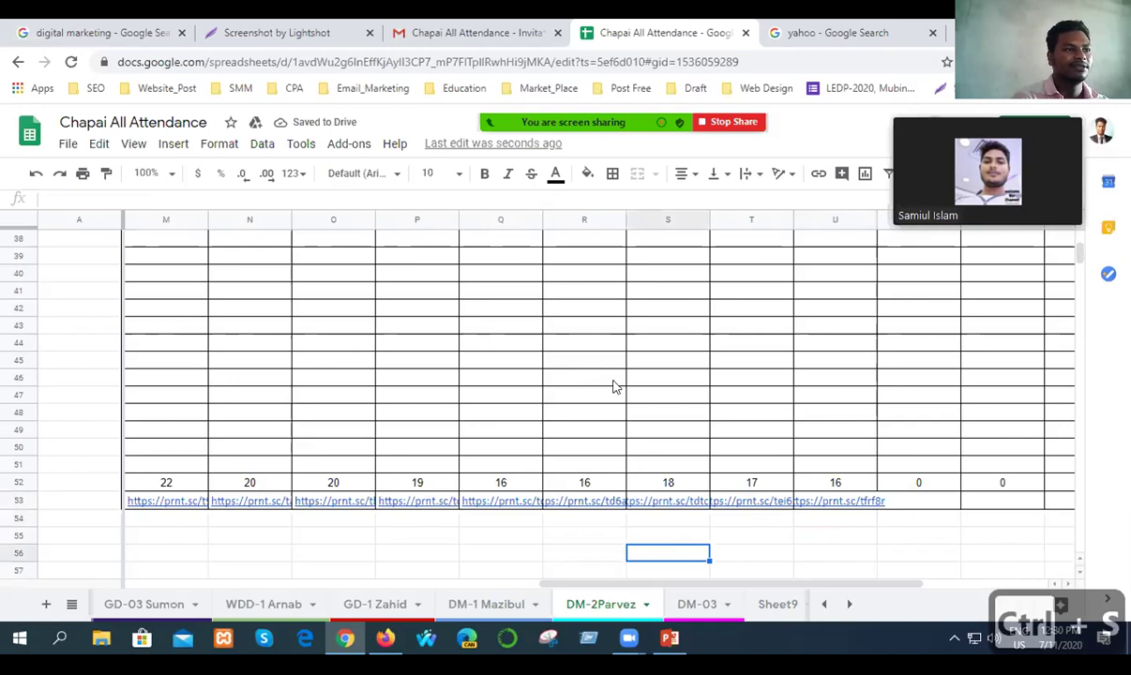
{"action": "scroll", "coordinate": [614, 386], "scroll_direction": "up", "scroll_amount": 7}
{"action": "scroll", "coordinate": [613, 386], "scroll_direction": "up", "scroll_amount": 3}
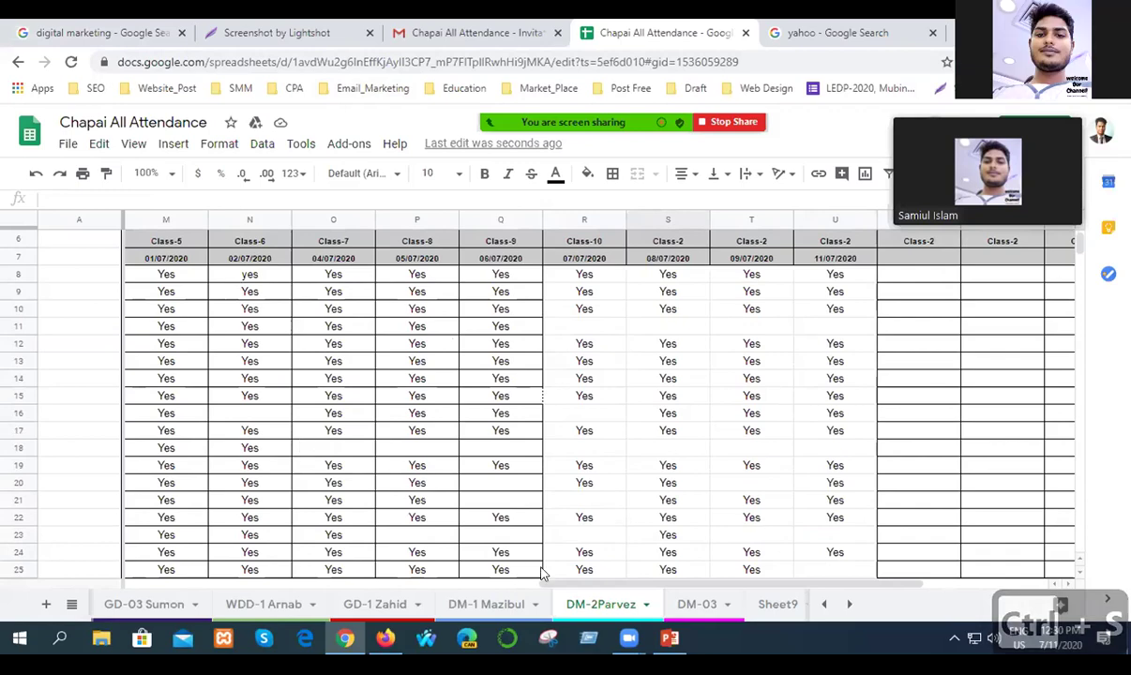
Scroll back to column A and down to the Date/Class Video Link table below the attendance.
{"action": "left_click_drag", "start_coordinate": [656, 584], "coordinate": [178, 589]}
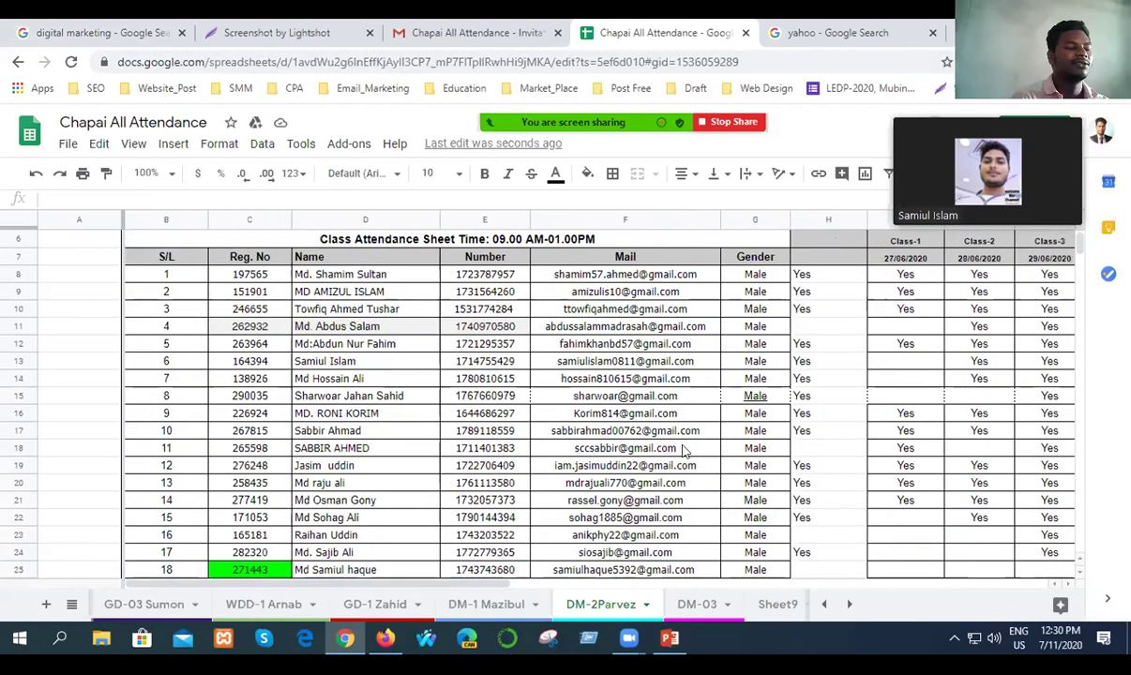
{"action": "scroll", "coordinate": [661, 417], "scroll_direction": "down", "scroll_amount": 2}
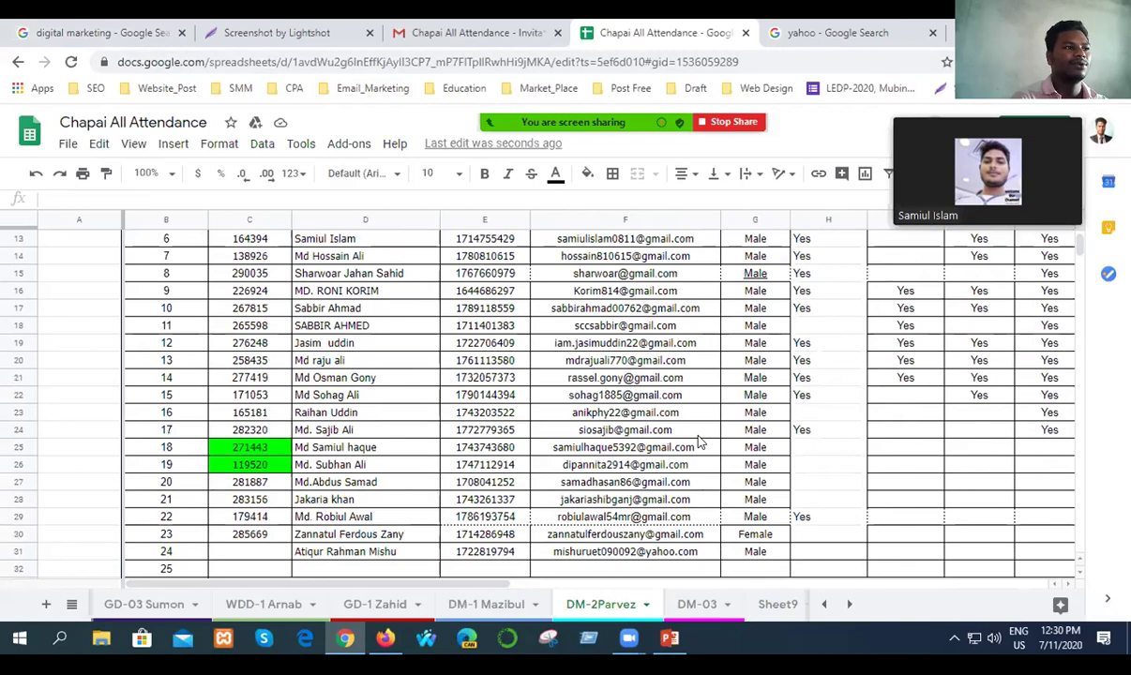
{"action": "scroll", "coordinate": [698, 443], "scroll_direction": "down", "scroll_amount": 3}
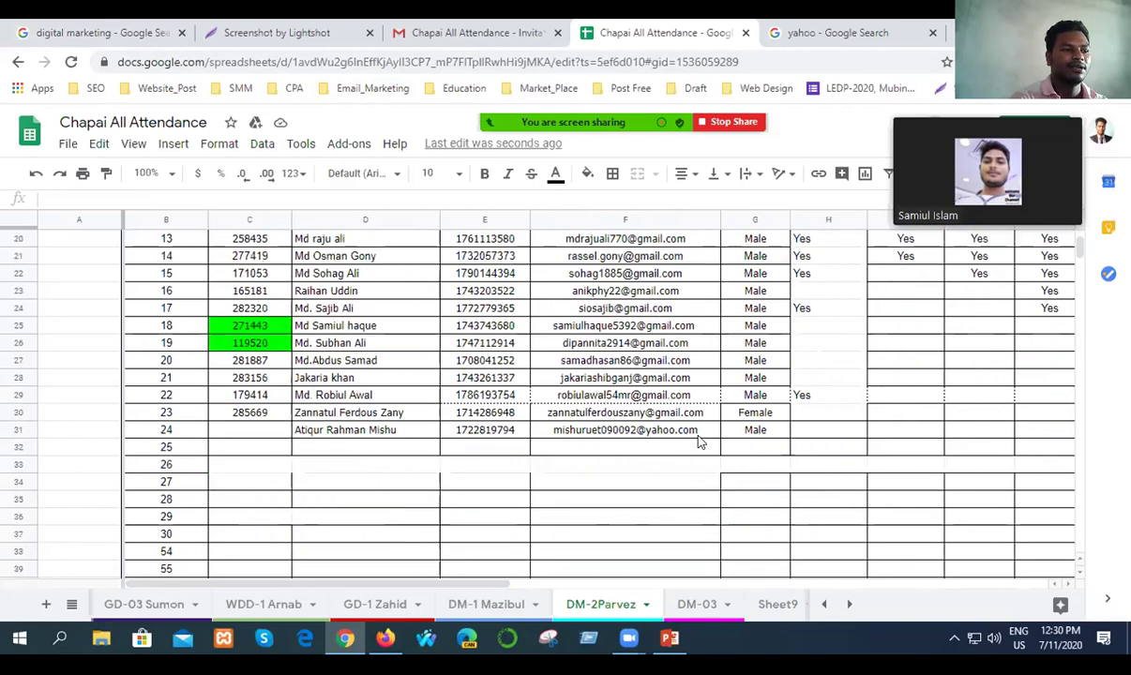
{"action": "scroll", "coordinate": [696, 448], "scroll_direction": "up", "scroll_amount": 6}
{"action": "scroll", "coordinate": [696, 450], "scroll_direction": "down", "scroll_amount": 3}
{"action": "scroll", "coordinate": [696, 450], "scroll_direction": "down", "scroll_amount": 2}
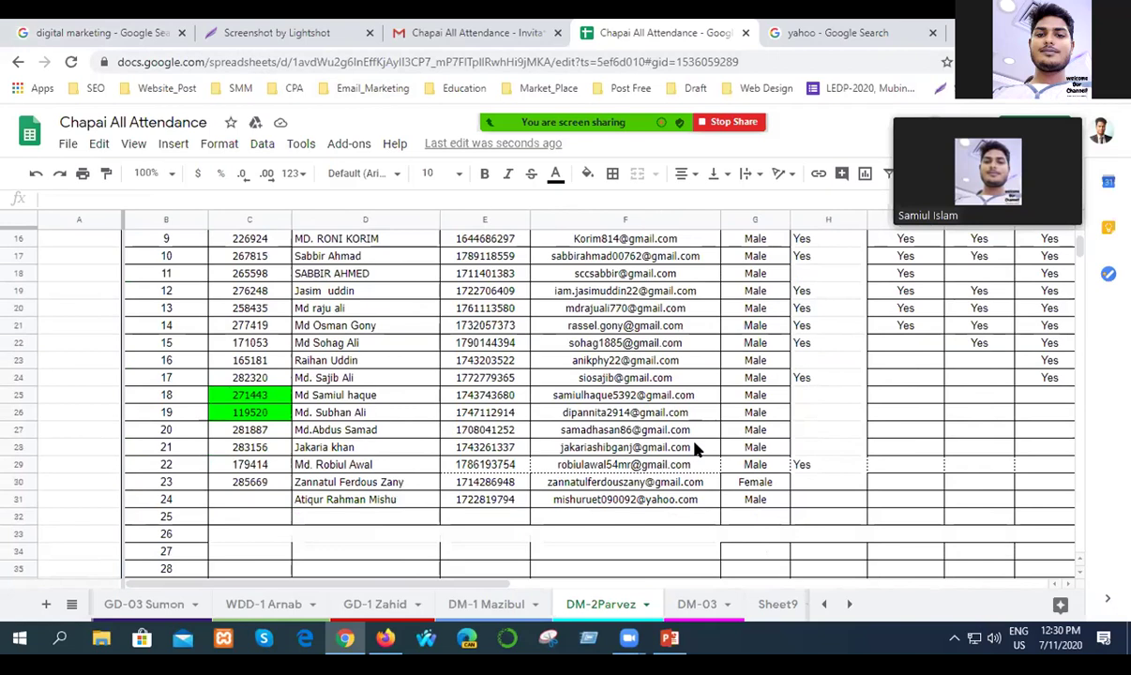
{"action": "left_click_drag", "start_coordinate": [448, 582], "coordinate": [915, 597]}
{"action": "scroll", "coordinate": [909, 481], "scroll_direction": "down", "scroll_amount": 10}
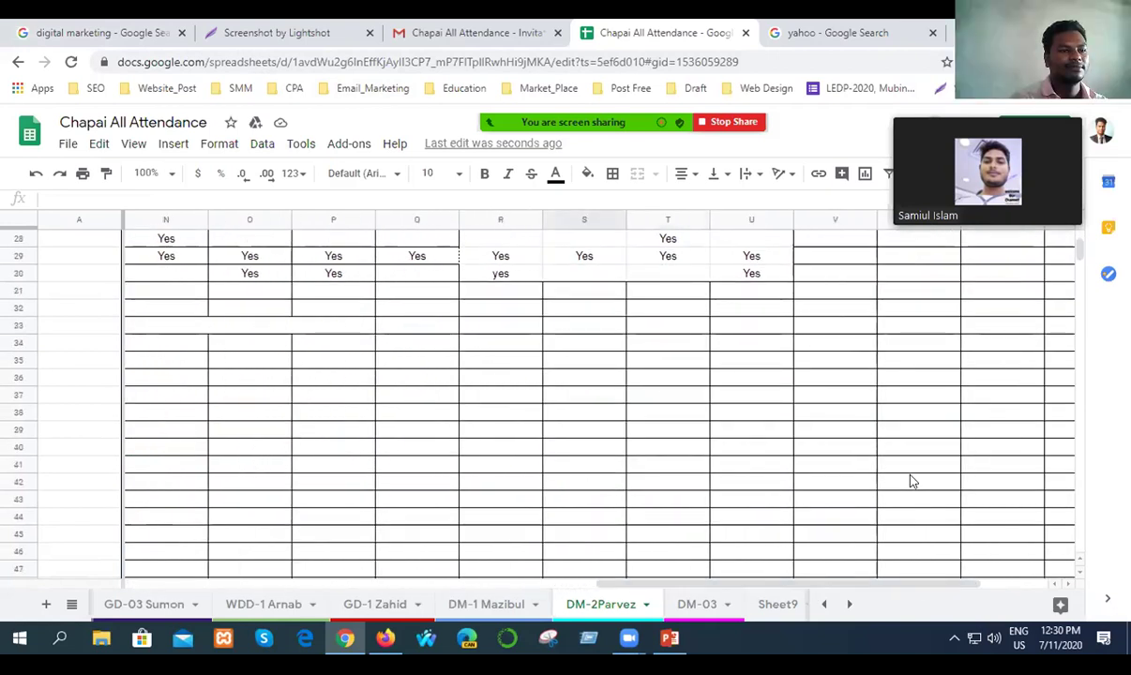
{"action": "scroll", "coordinate": [909, 481], "scroll_direction": "up", "scroll_amount": 15}
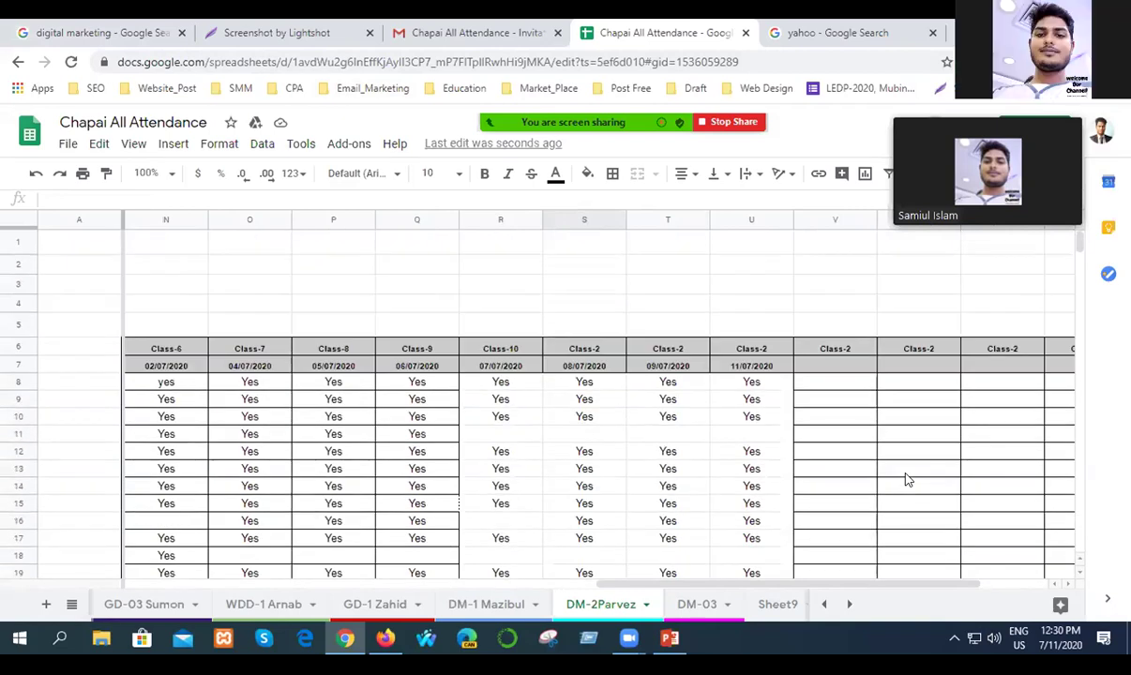
{"action": "scroll", "coordinate": [907, 479], "scroll_direction": "down", "scroll_amount": 15}
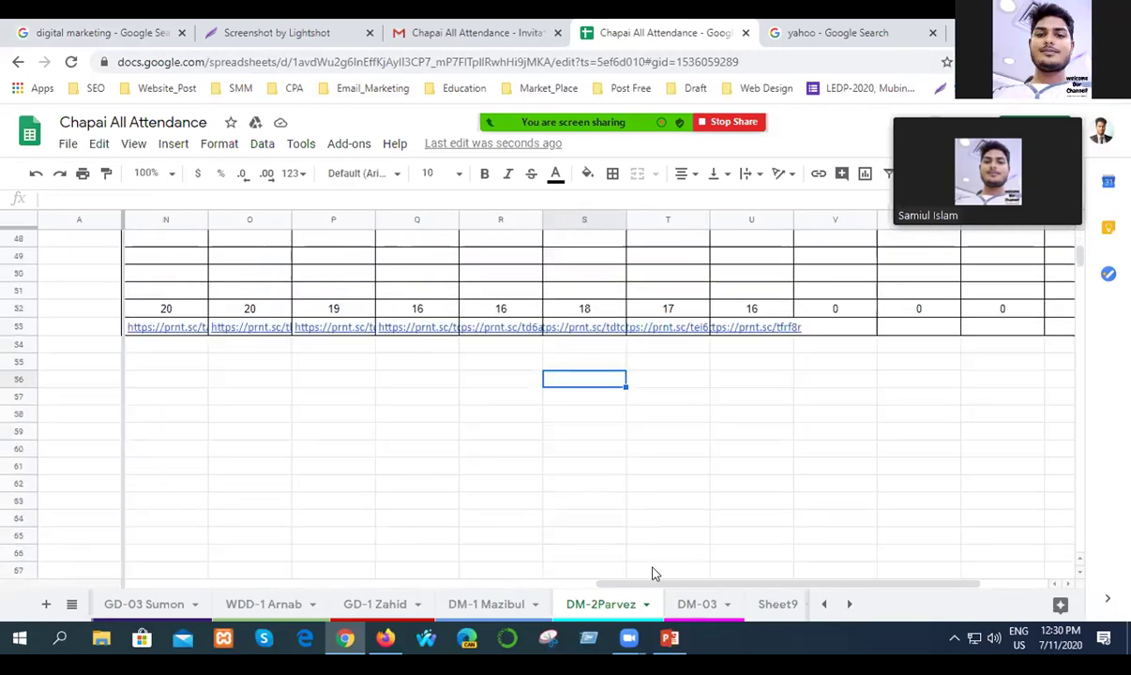
{"action": "left_click_drag", "start_coordinate": [633, 587], "coordinate": [136, 589]}
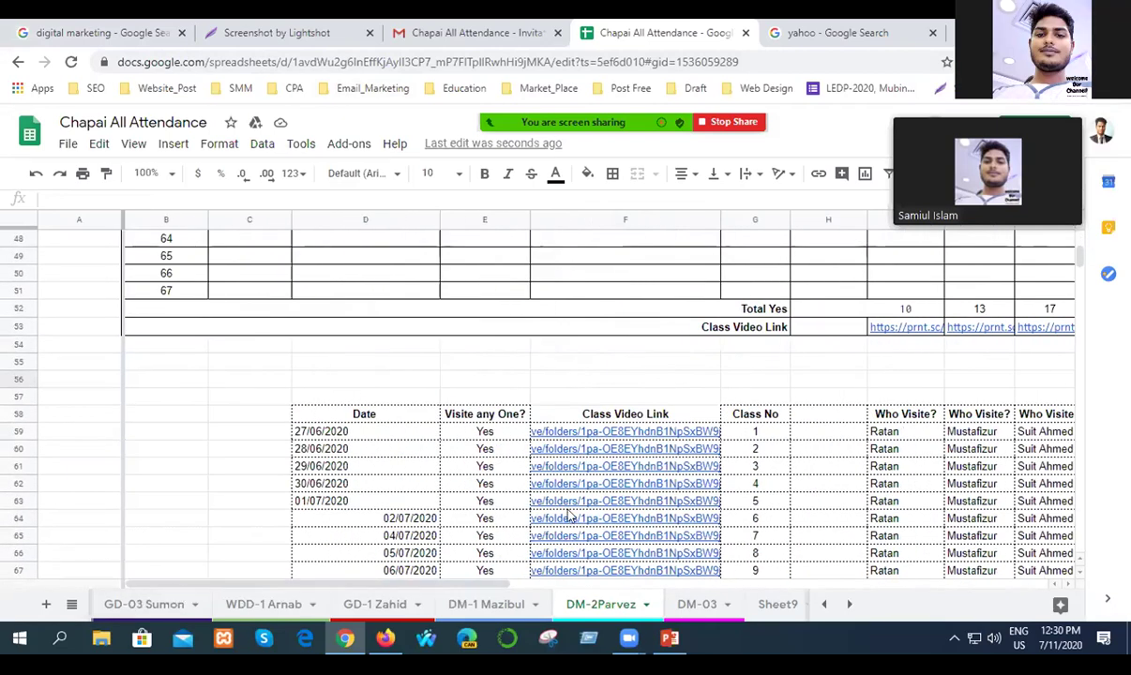
{"action": "scroll", "coordinate": [626, 497], "scroll_direction": "down", "scroll_amount": 2}
{"action": "mouse_move", "coordinate": [642, 499]}
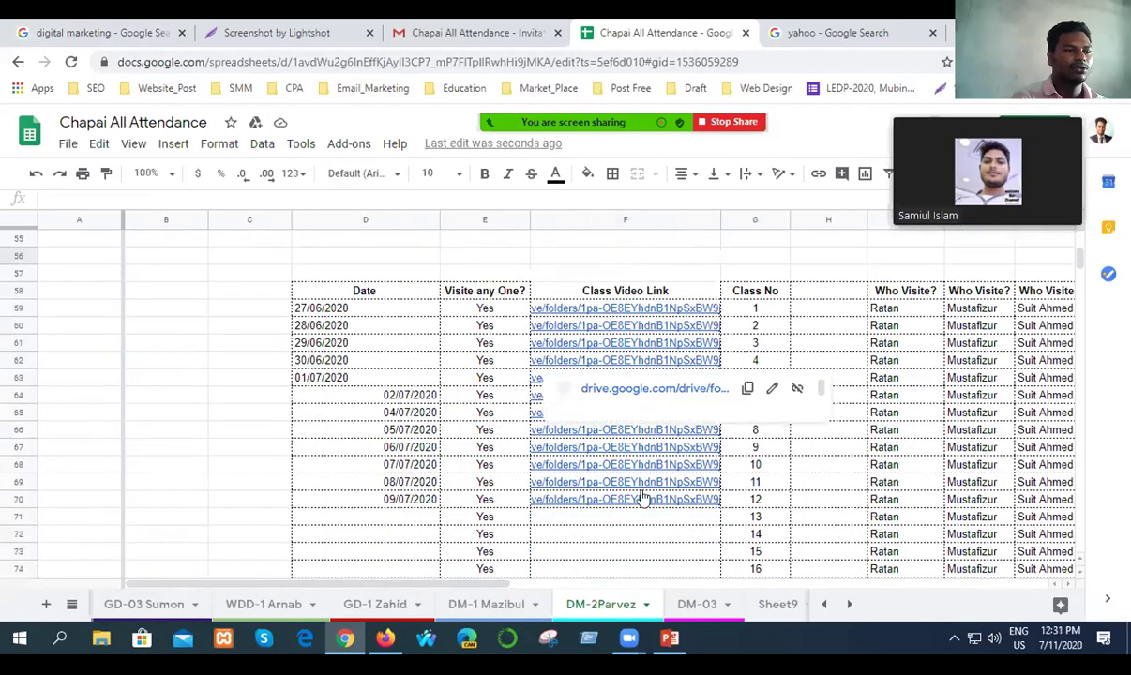
Enter 11/07/2020 as class 13's date in D71.
{"action": "left_click", "coordinate": [394, 523]}
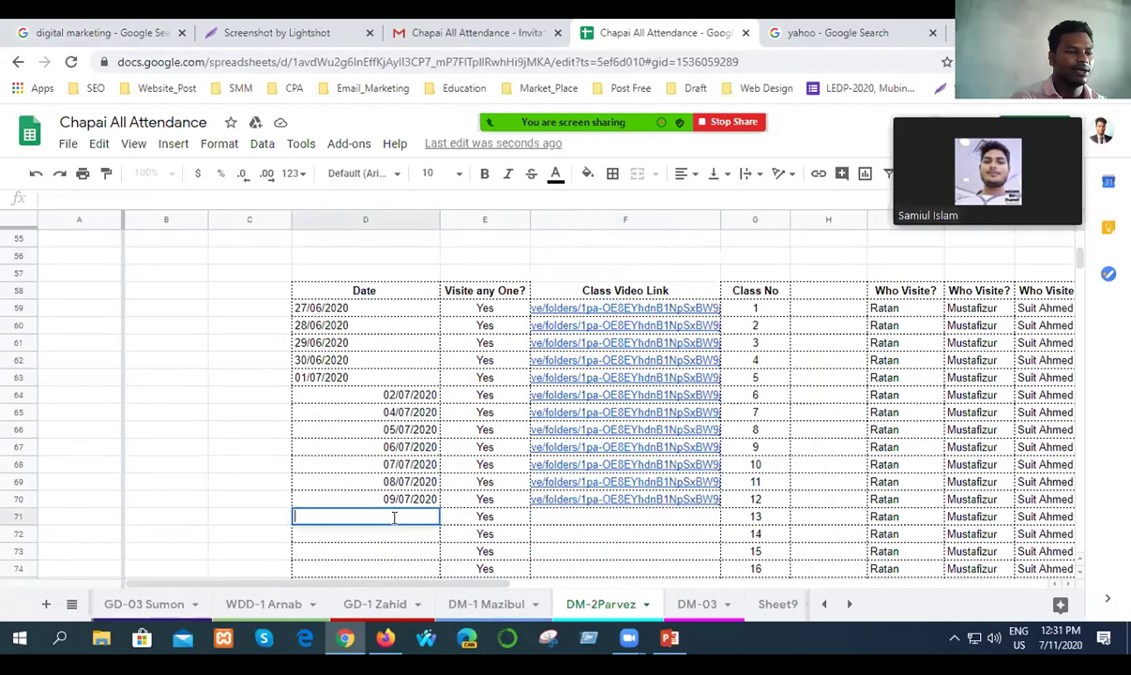
{"action": "double_click", "coordinate": [394, 516]}
{"action": "type", "text": "10"}
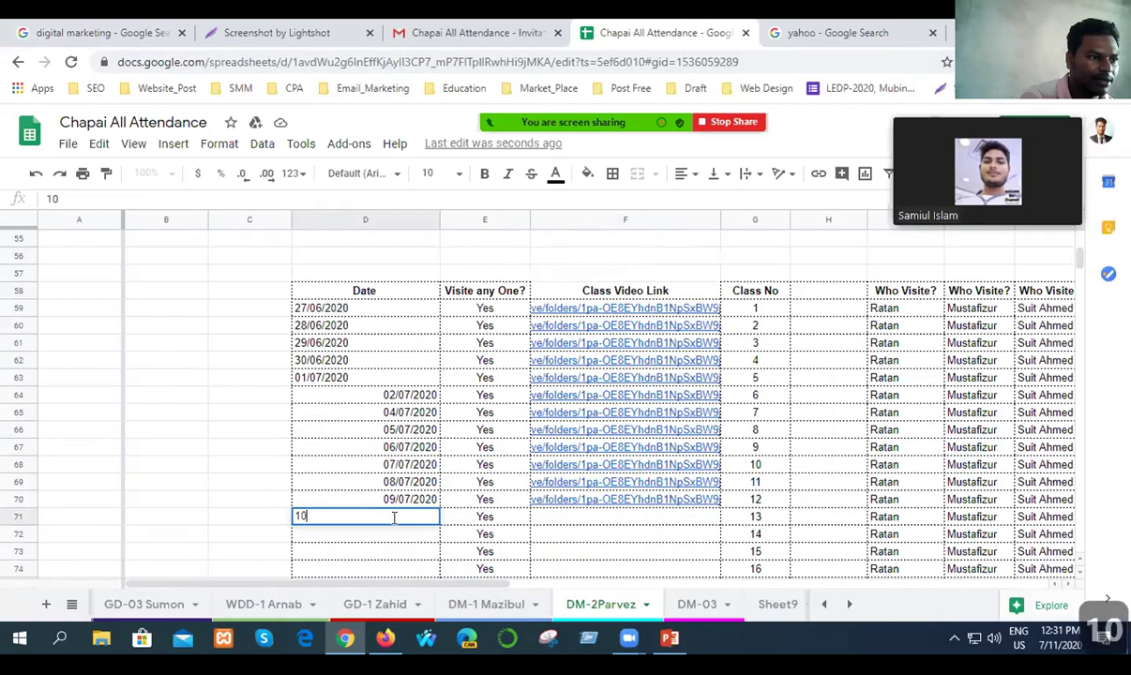
{"action": "key", "text": "BackSpace"}
{"action": "type", "text": "1/"}
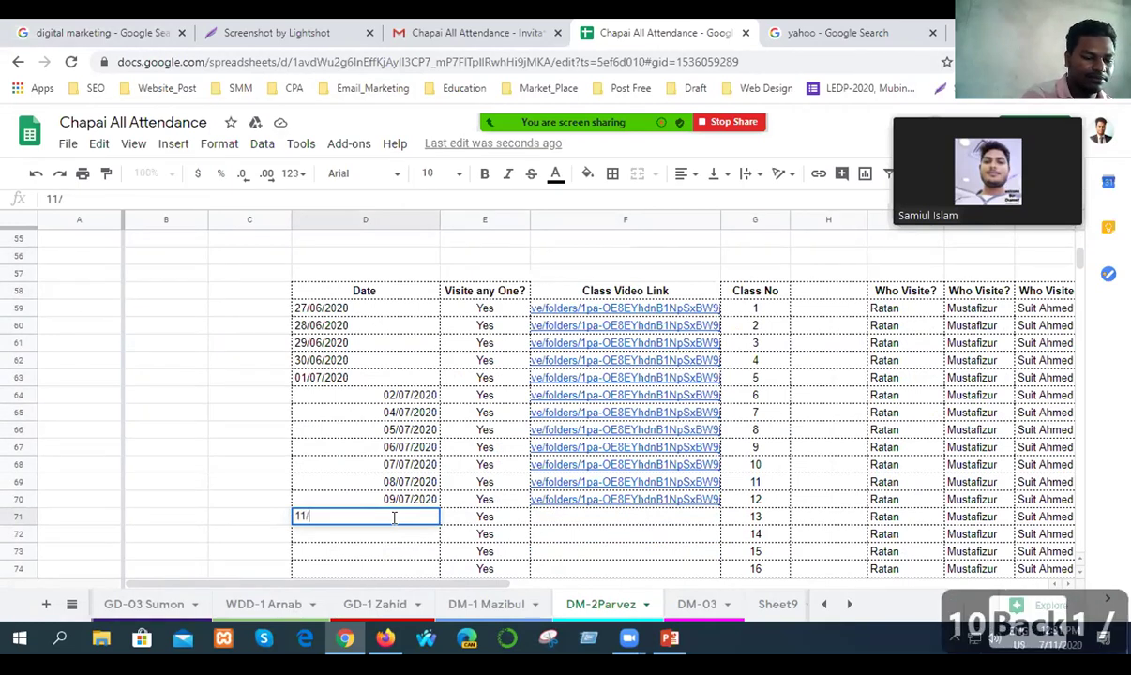
{"action": "type", "text": "07/2020"}
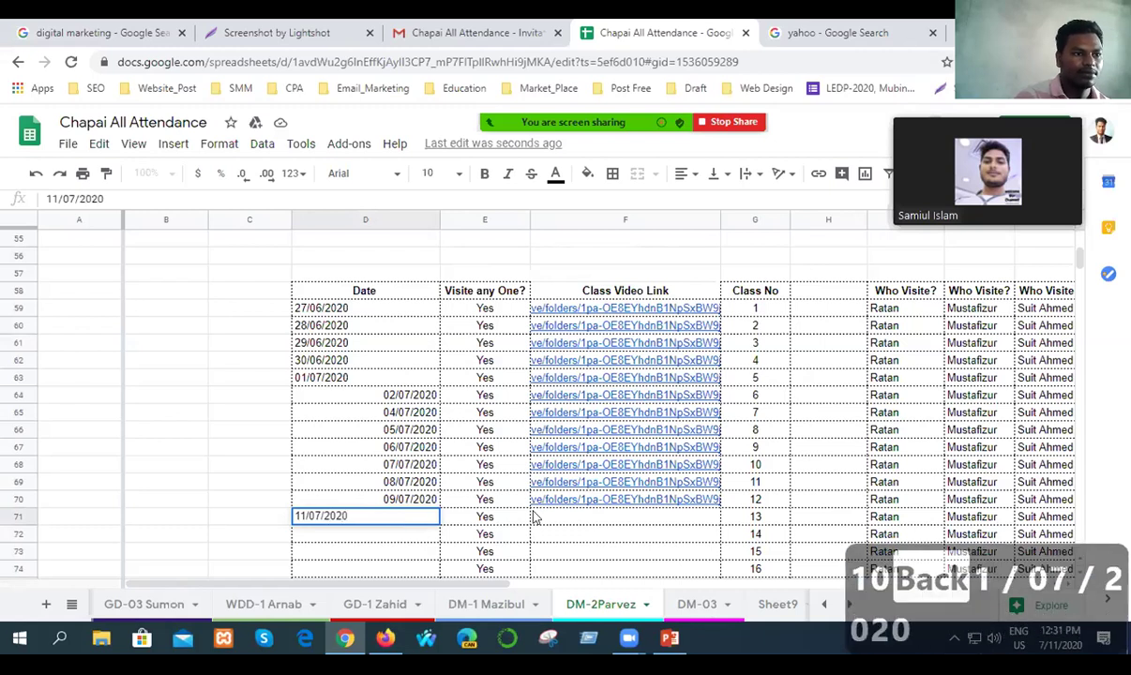
{"action": "left_click", "coordinate": [600, 517]}
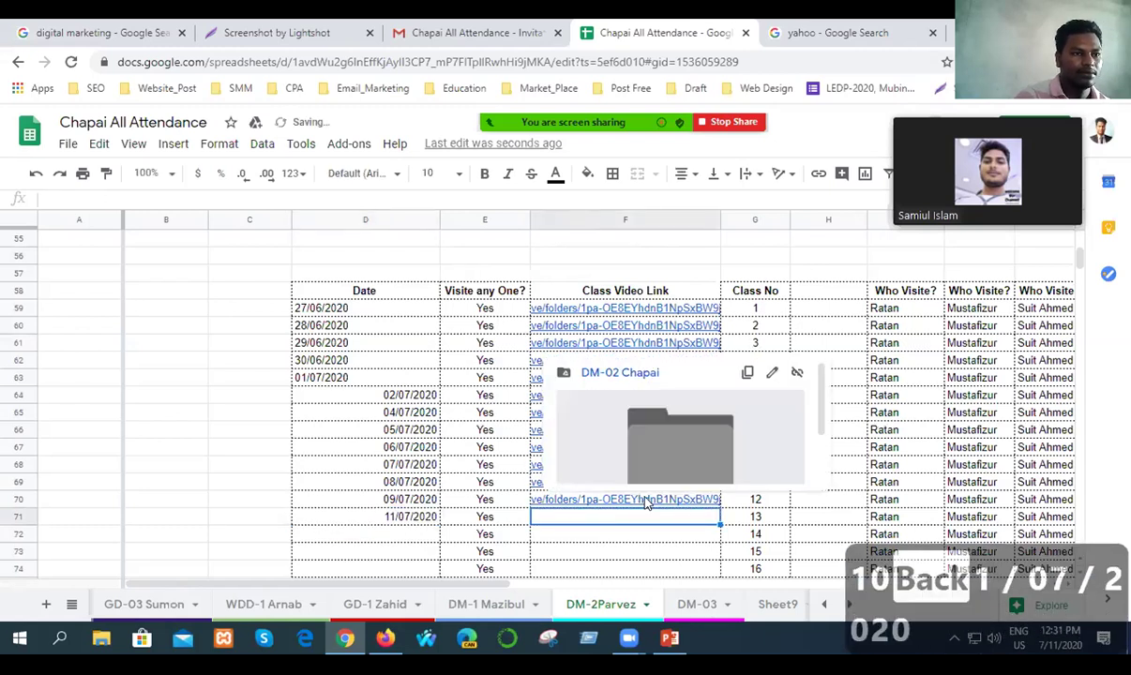
Copy class 12's Drive folder link into F71 and save the spreadsheet.
{"action": "left_click", "coordinate": [747, 373]}
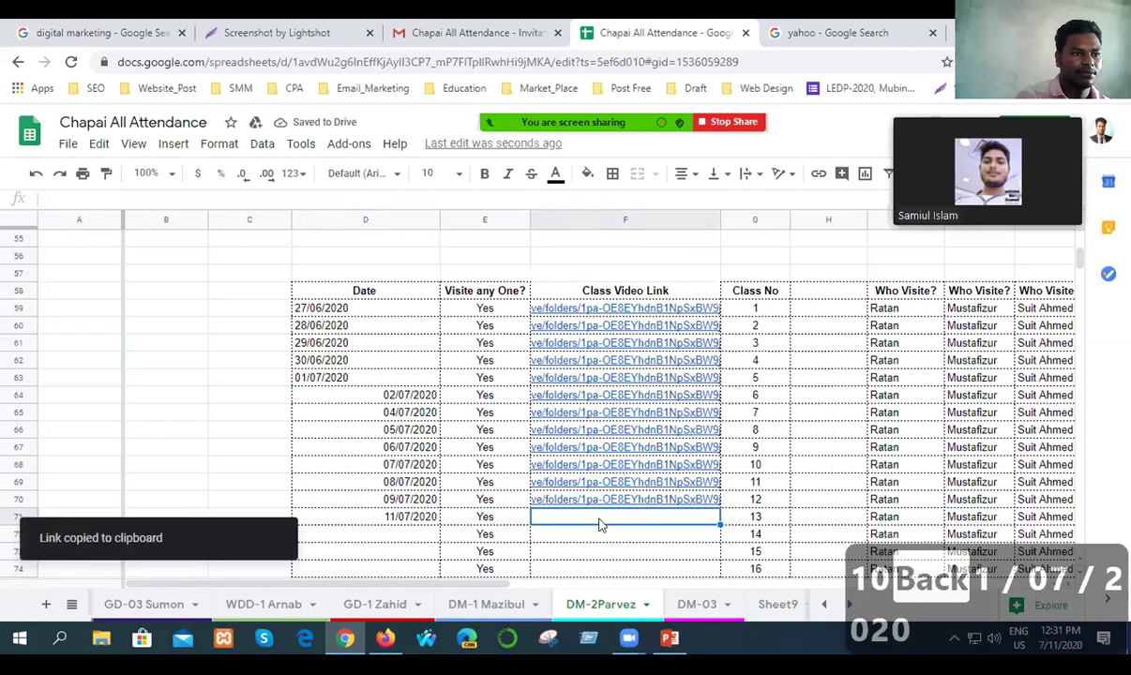
{"action": "key", "text": "ctrl+v"}
{"action": "key", "text": "Return"}
{"action": "key", "text": "ctrl+s"}
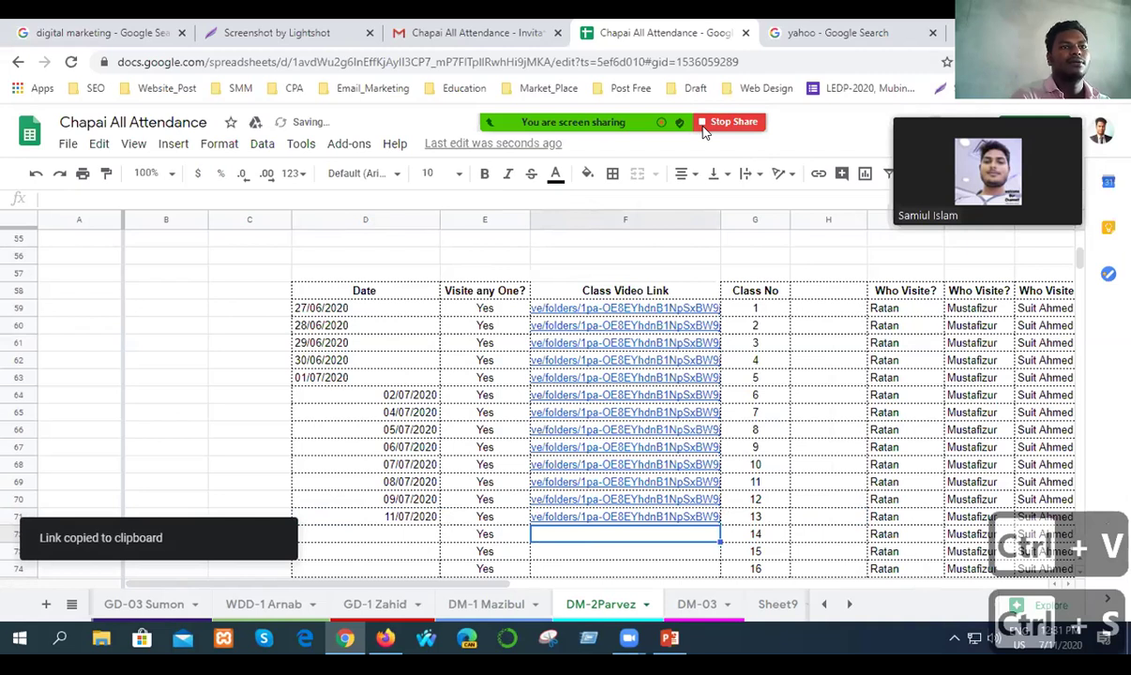
Post the Drive folder link to everyone in the Zoom meeting chat, then close the chat.
{"action": "left_click", "coordinate": [964, 98]}
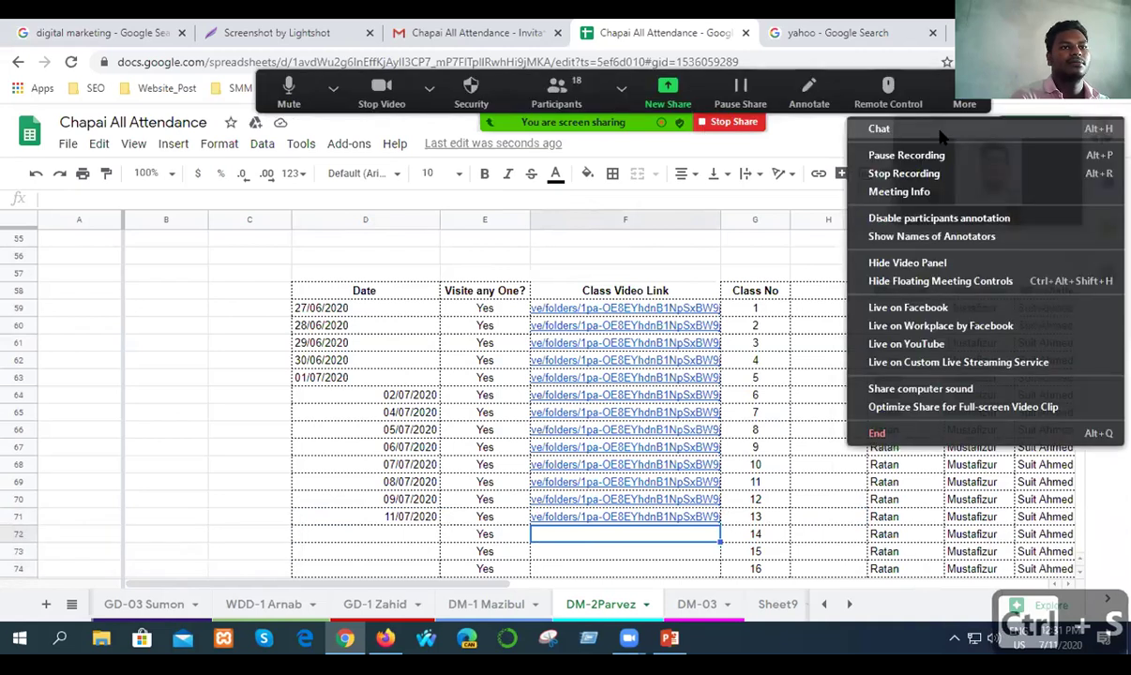
{"action": "left_click", "coordinate": [940, 132]}
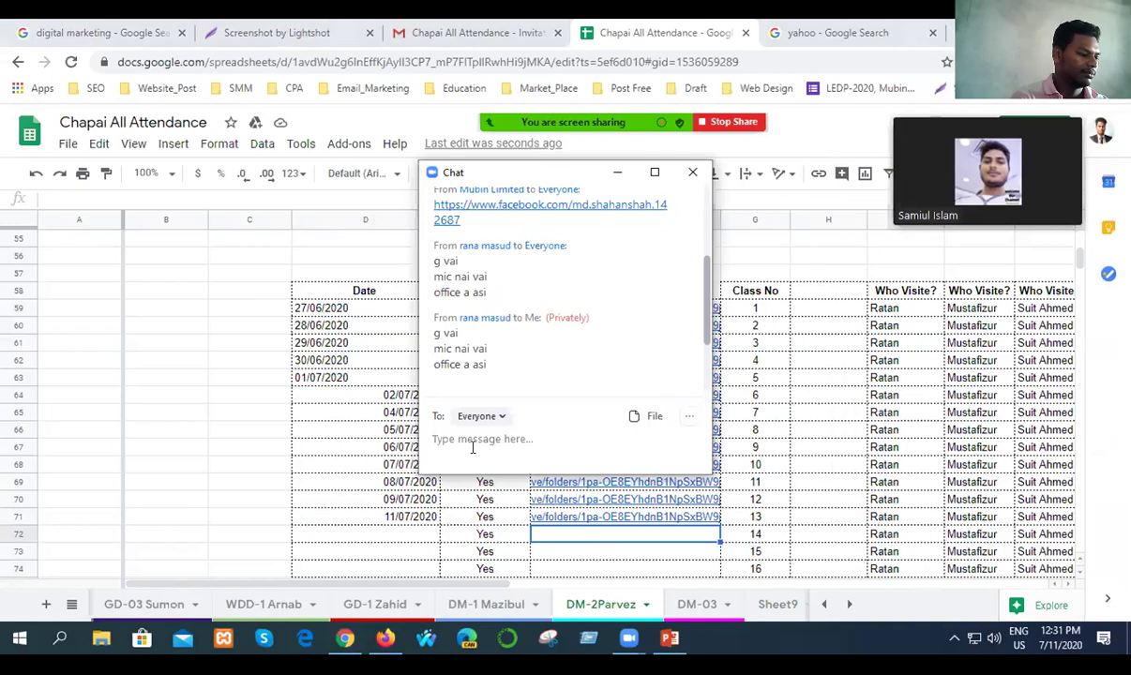
{"action": "key", "text": "ctrl+v"}
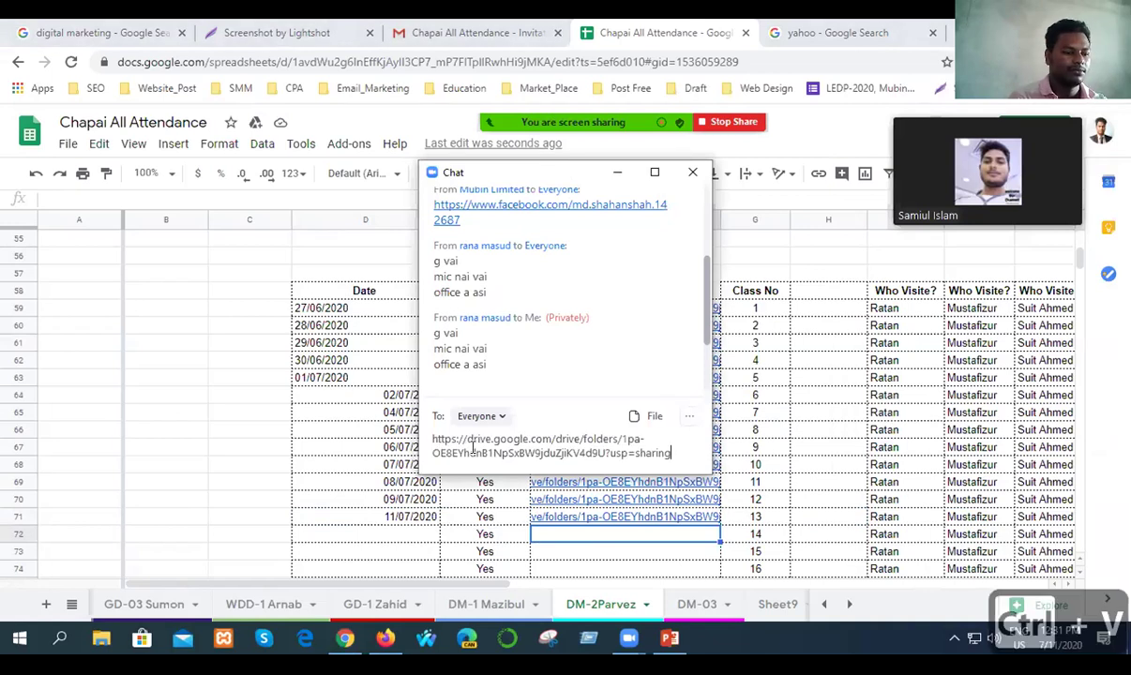
{"action": "key", "text": "Return"}
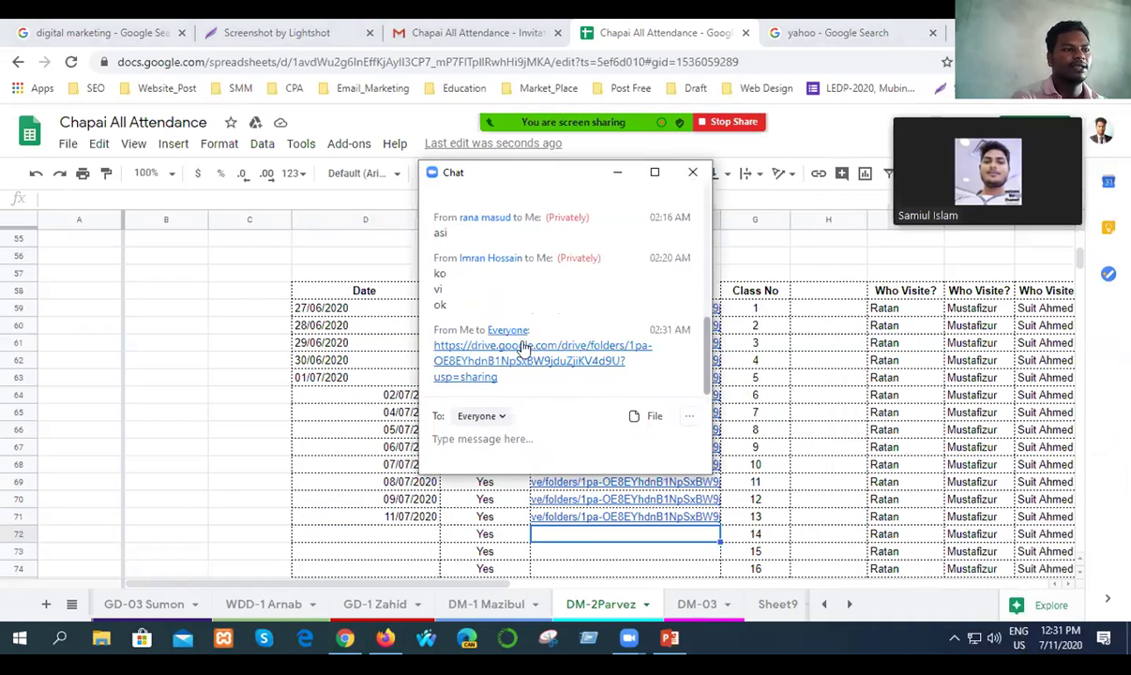
{"action": "left_click", "coordinate": [693, 172]}
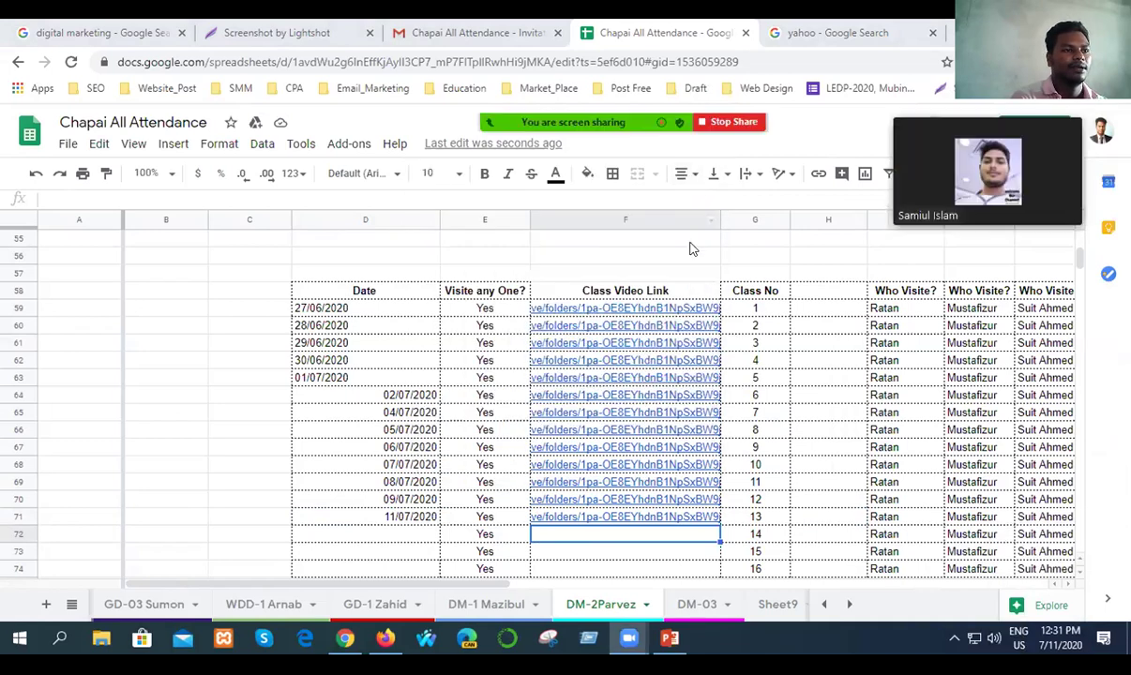
Save the attendance workbook again and close the Chapai All Attendance tab.
{"action": "left_click", "coordinate": [179, 437]}
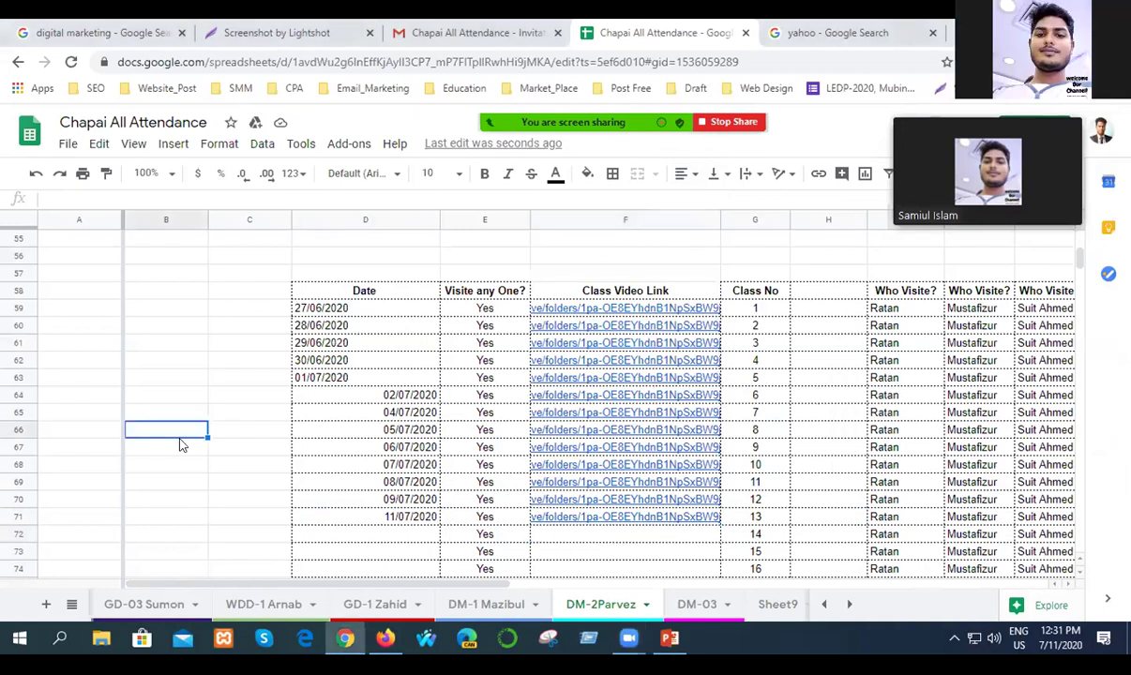
{"action": "key", "text": "ctrl+s"}
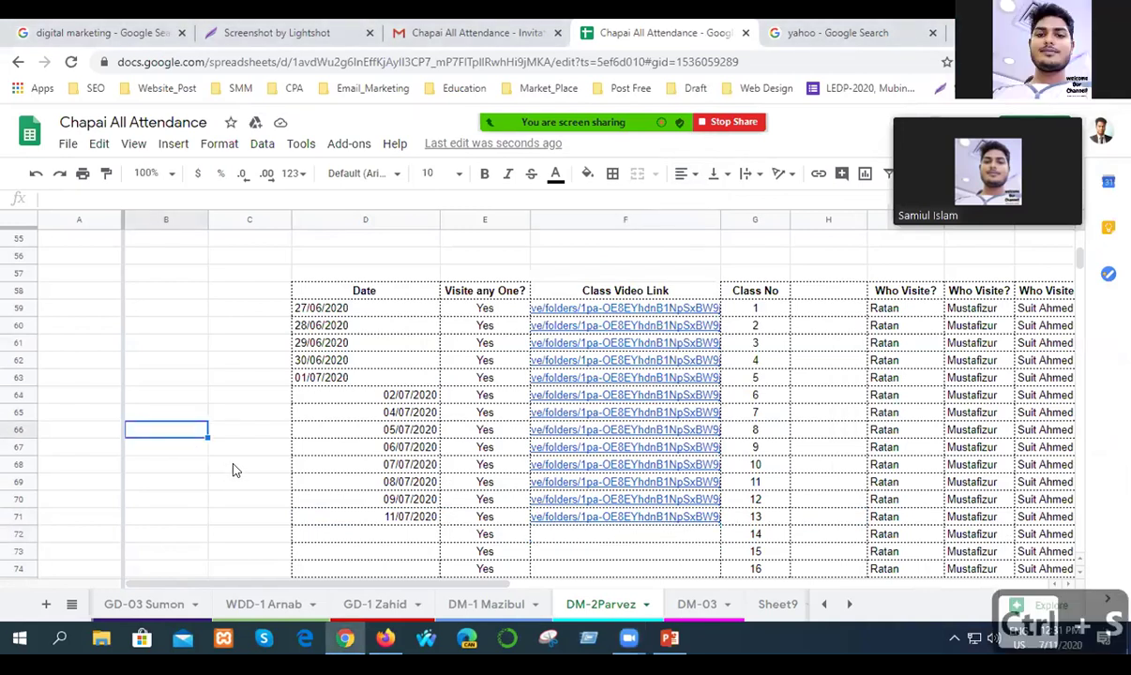
{"action": "scroll", "coordinate": [231, 478], "scroll_direction": "up", "scroll_amount": 10}
{"action": "scroll", "coordinate": [236, 469], "scroll_direction": "up", "scroll_amount": 3}
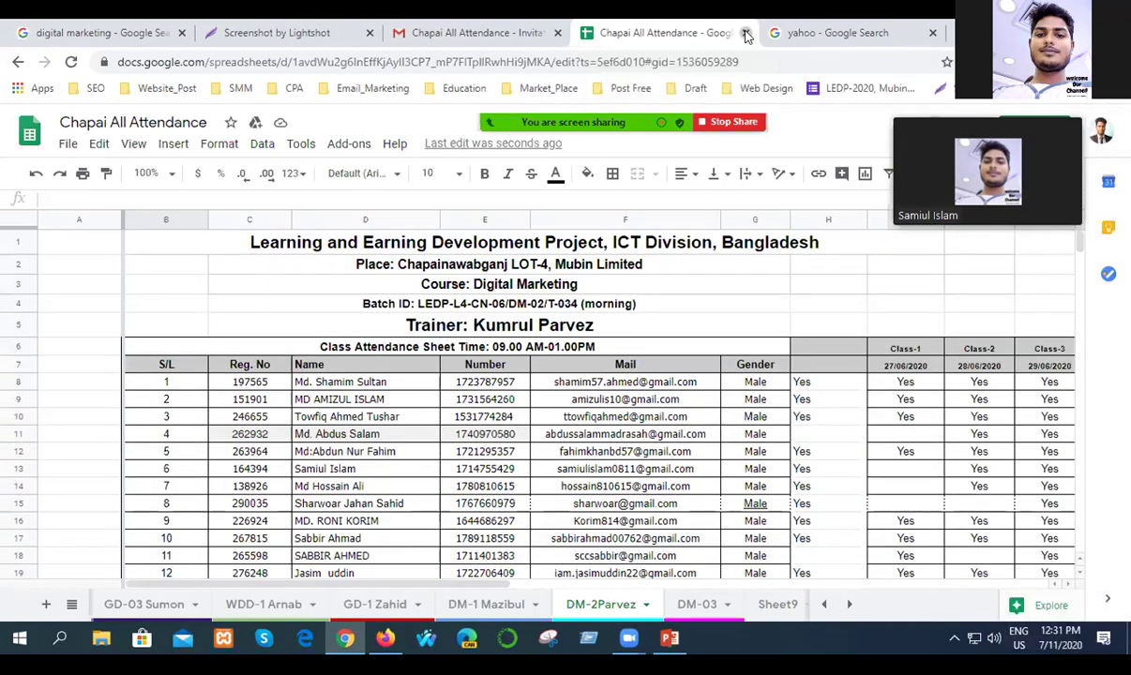
{"action": "left_click", "coordinate": [747, 35]}
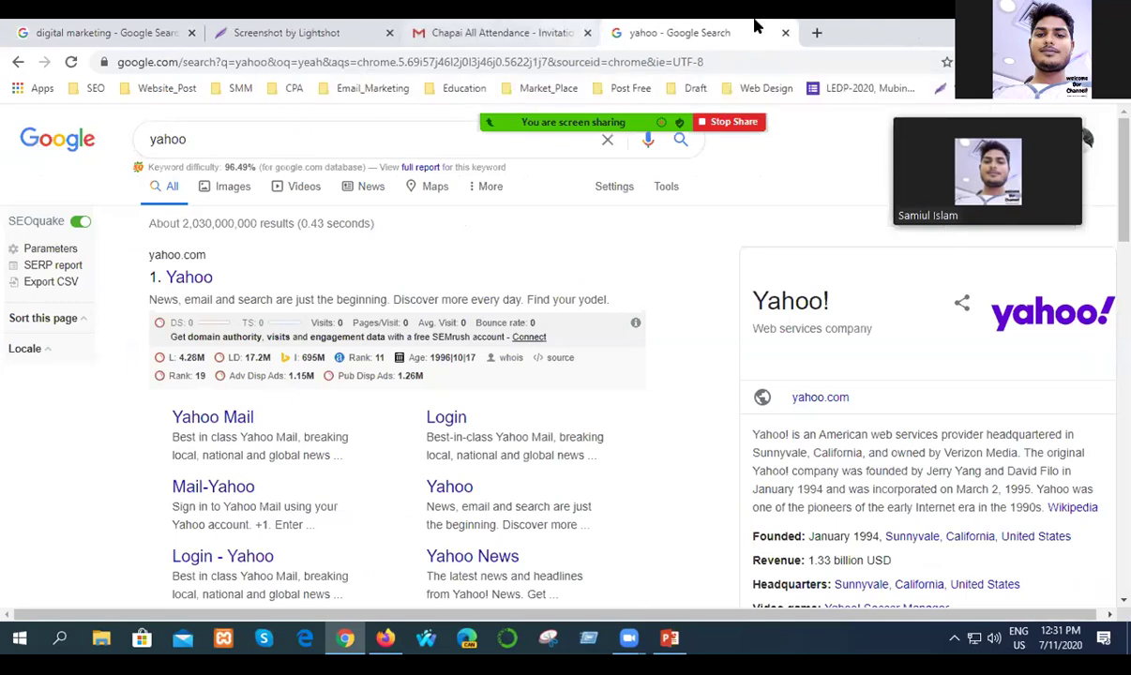
Close the yahoo search tab to show the Chapai All Attendance invitation email in Gmail.
{"action": "left_click", "coordinate": [785, 32]}
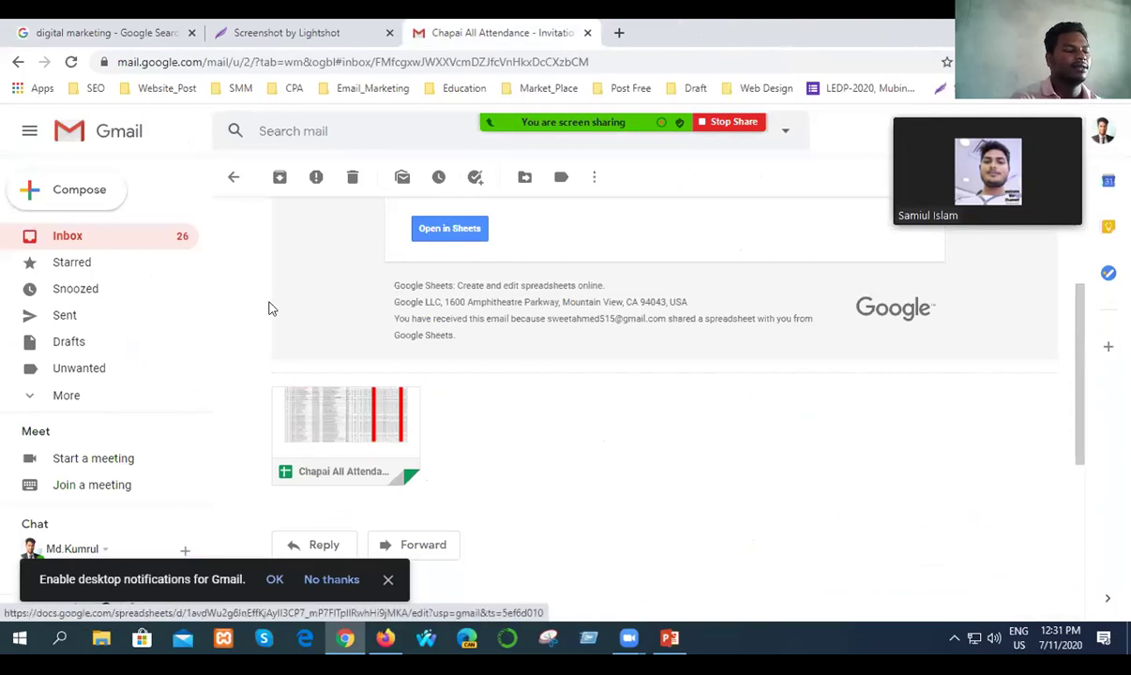
{"action": "left_click", "coordinate": [958, 638]}
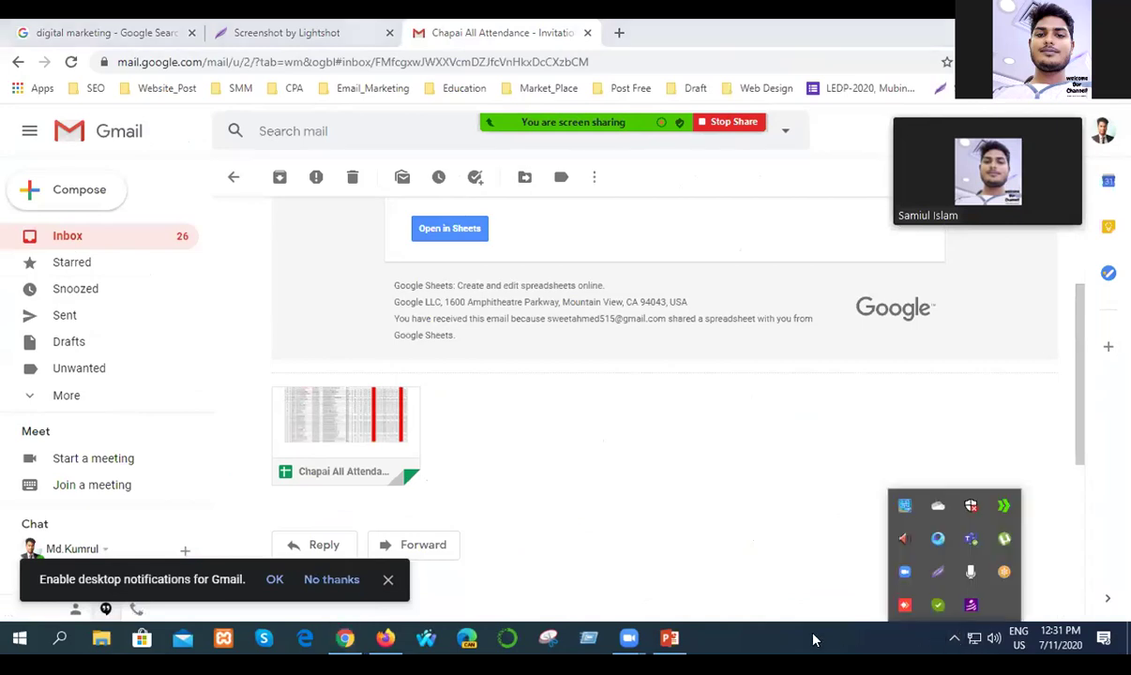
{"action": "left_click", "coordinate": [820, 613]}
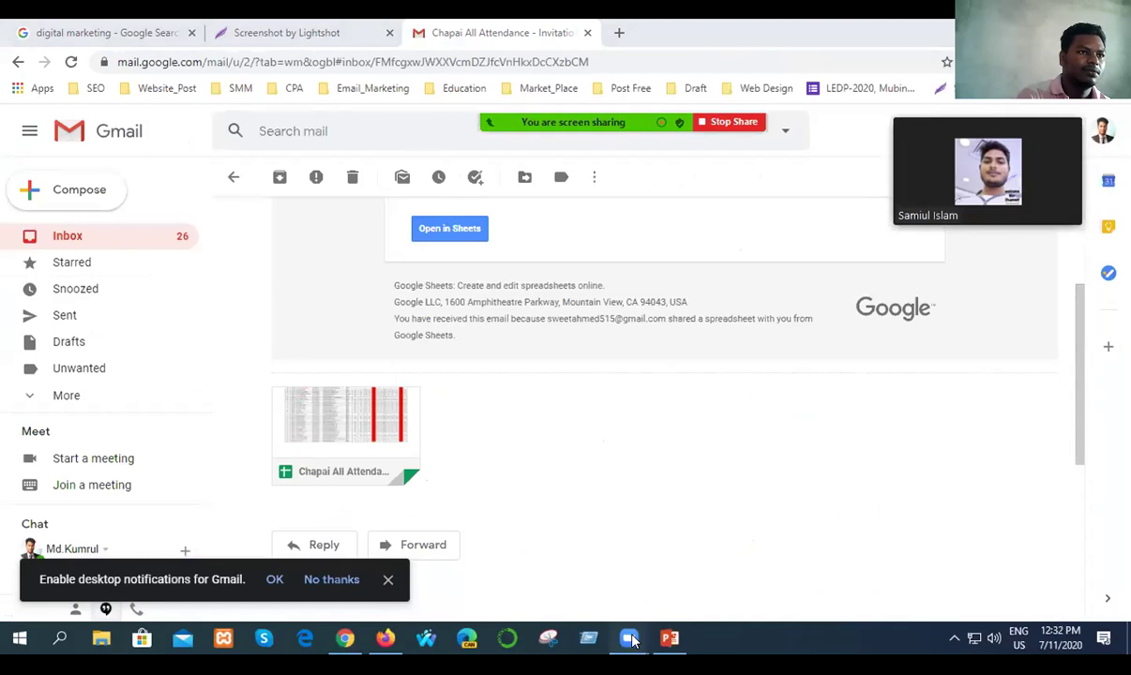
Open the Zoom participants list and end screen sharing to return to the video gallery.
{"action": "mouse_move", "coordinate": [600, 120]}
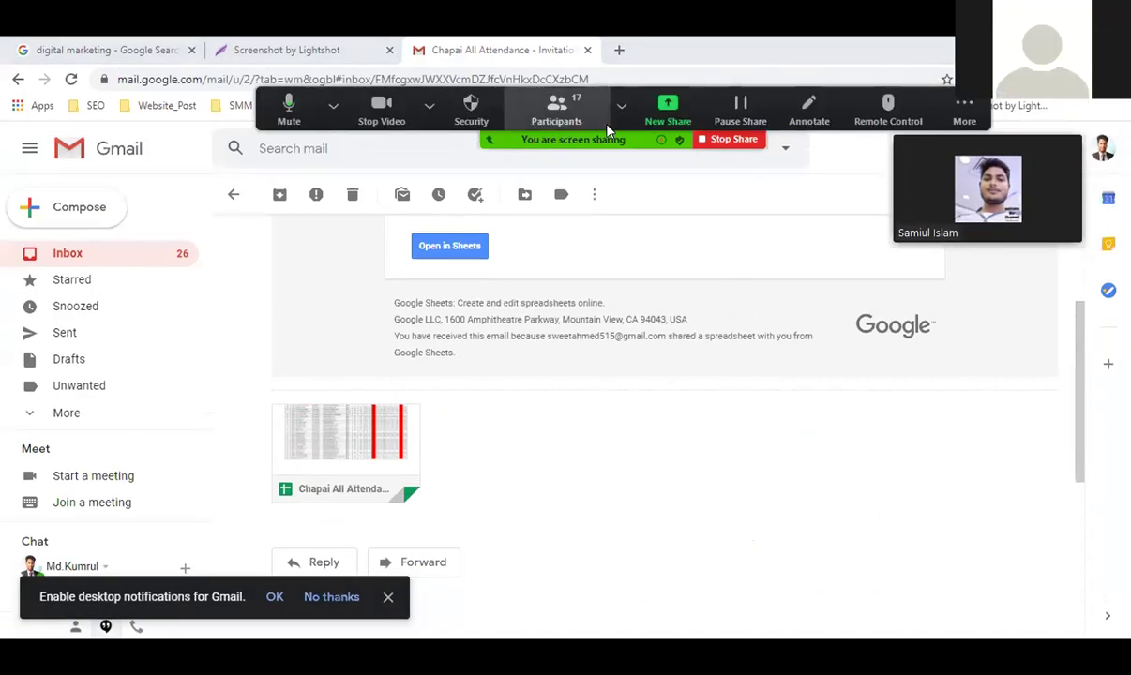
{"action": "left_click", "coordinate": [607, 124]}
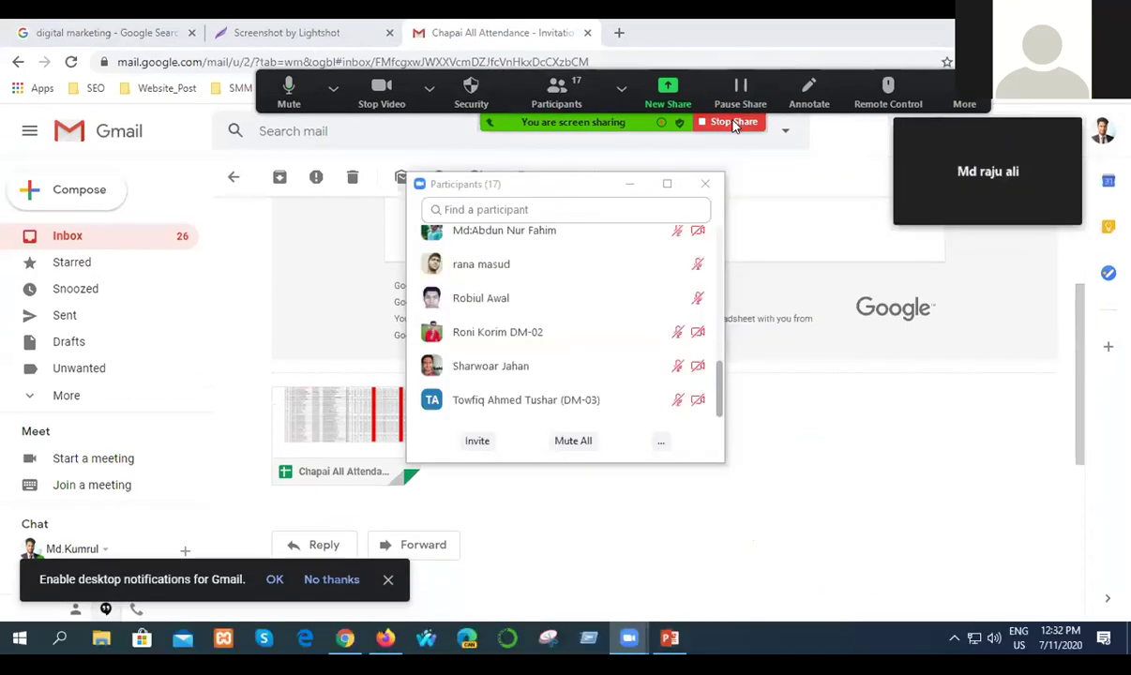
{"action": "left_click", "coordinate": [735, 125]}
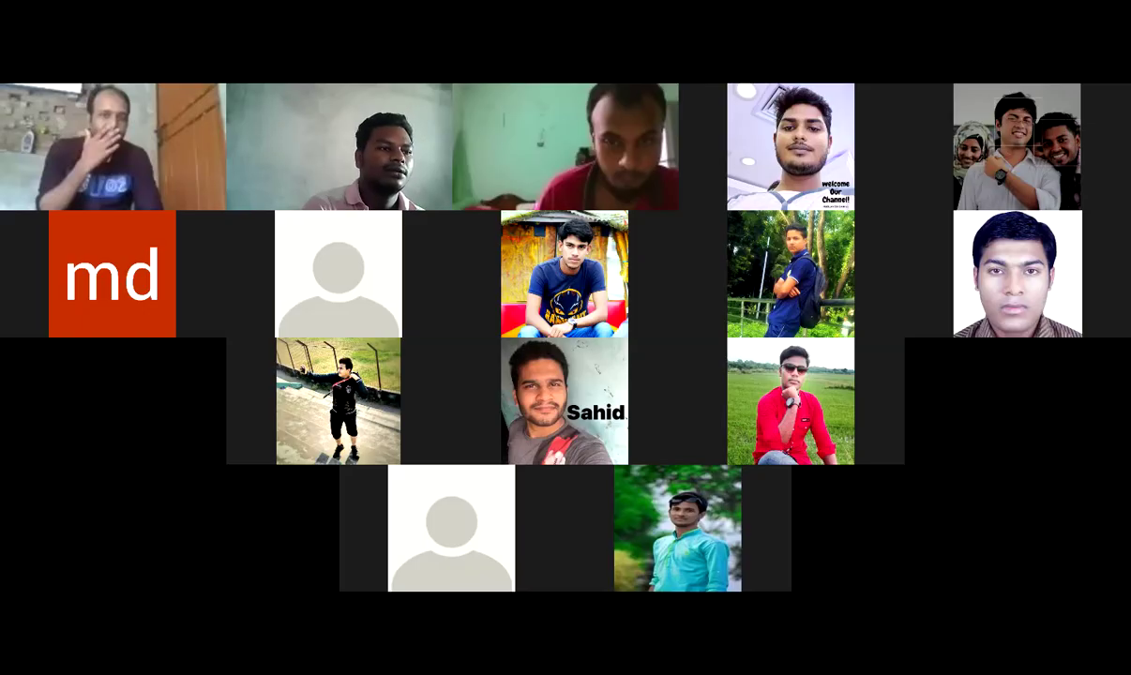